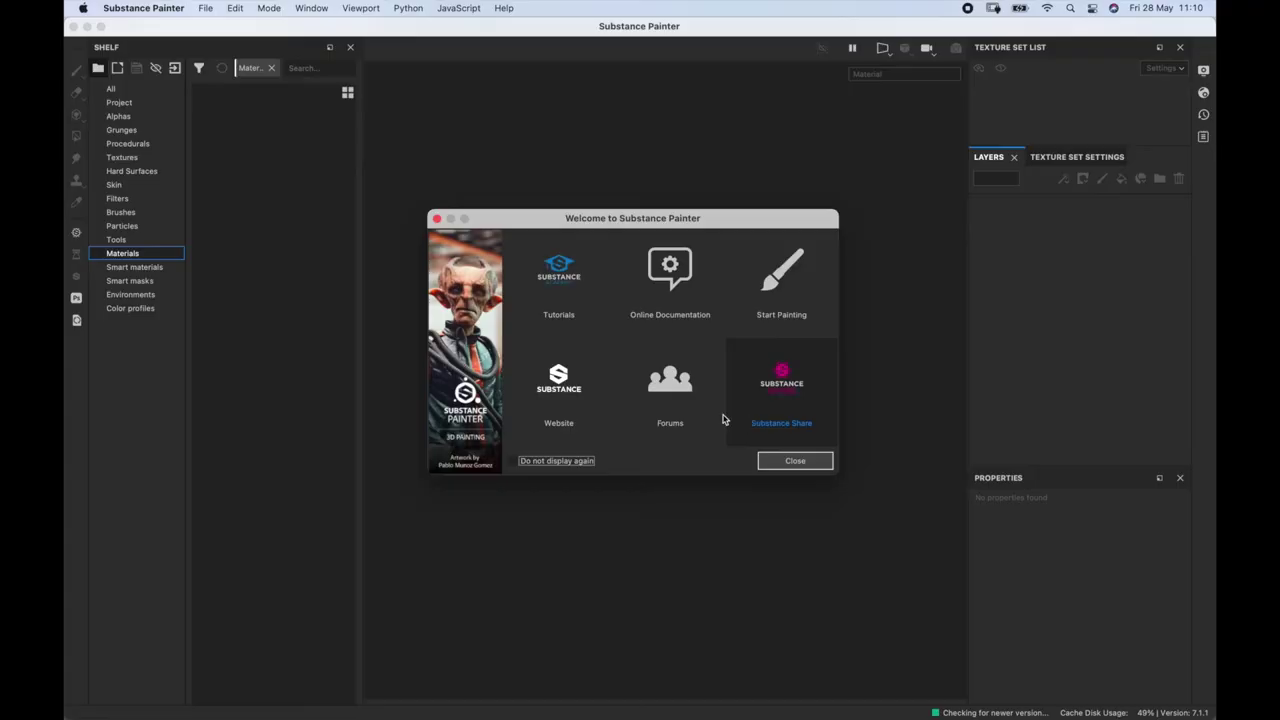
Dismiss the Welcome screen and open Sci-Fi-Weapon.spp from Downloads.
{"action": "left_click", "coordinate": [790, 462]}
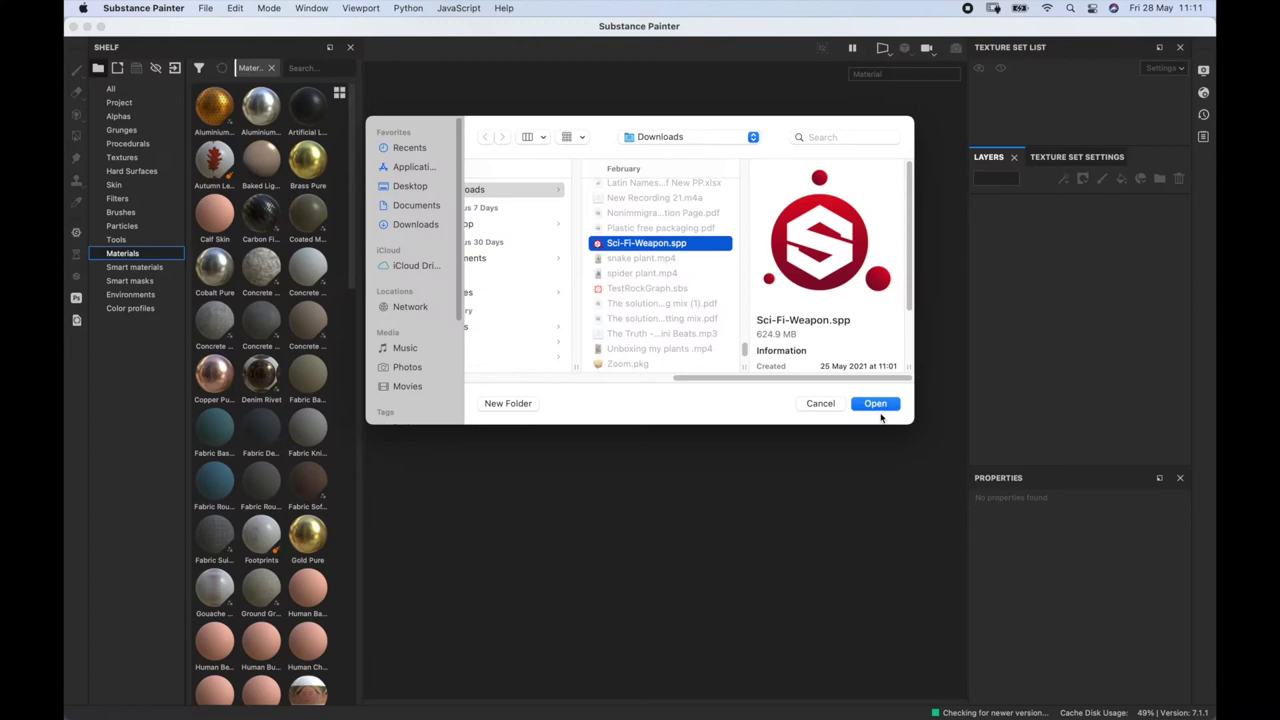
{"action": "left_click", "coordinate": [877, 404]}
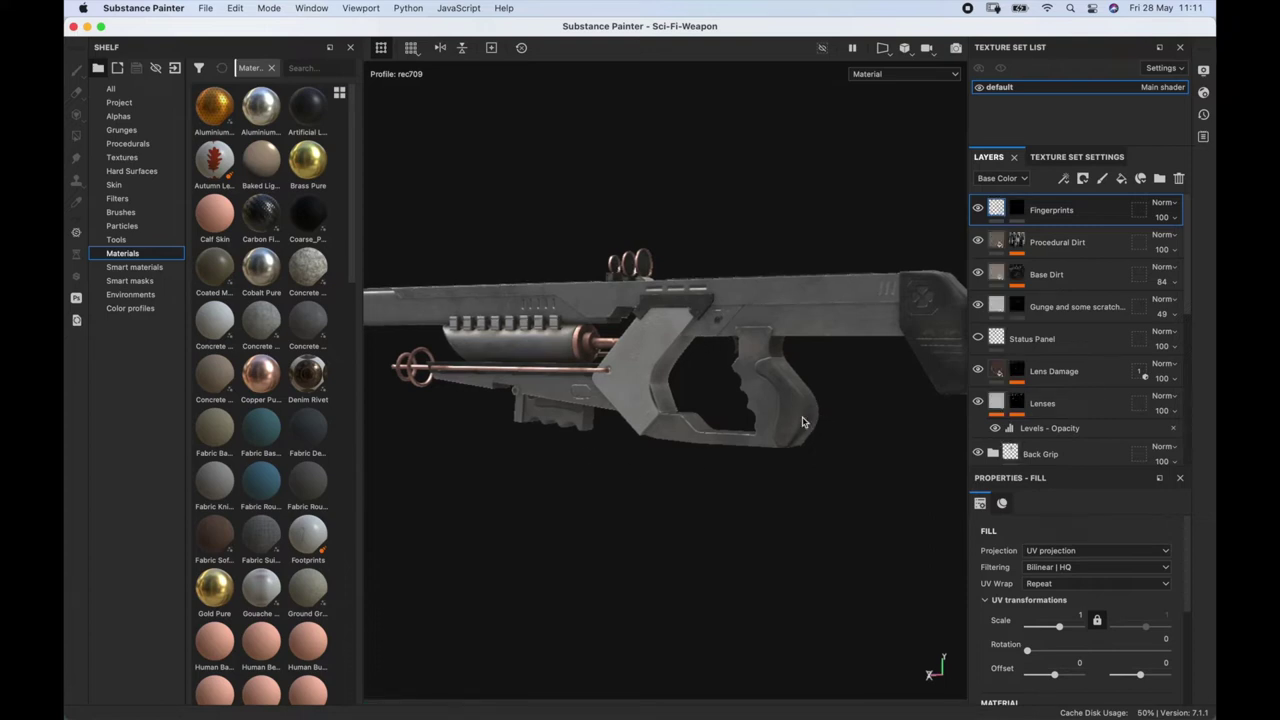
{"action": "key", "text": "alt"}
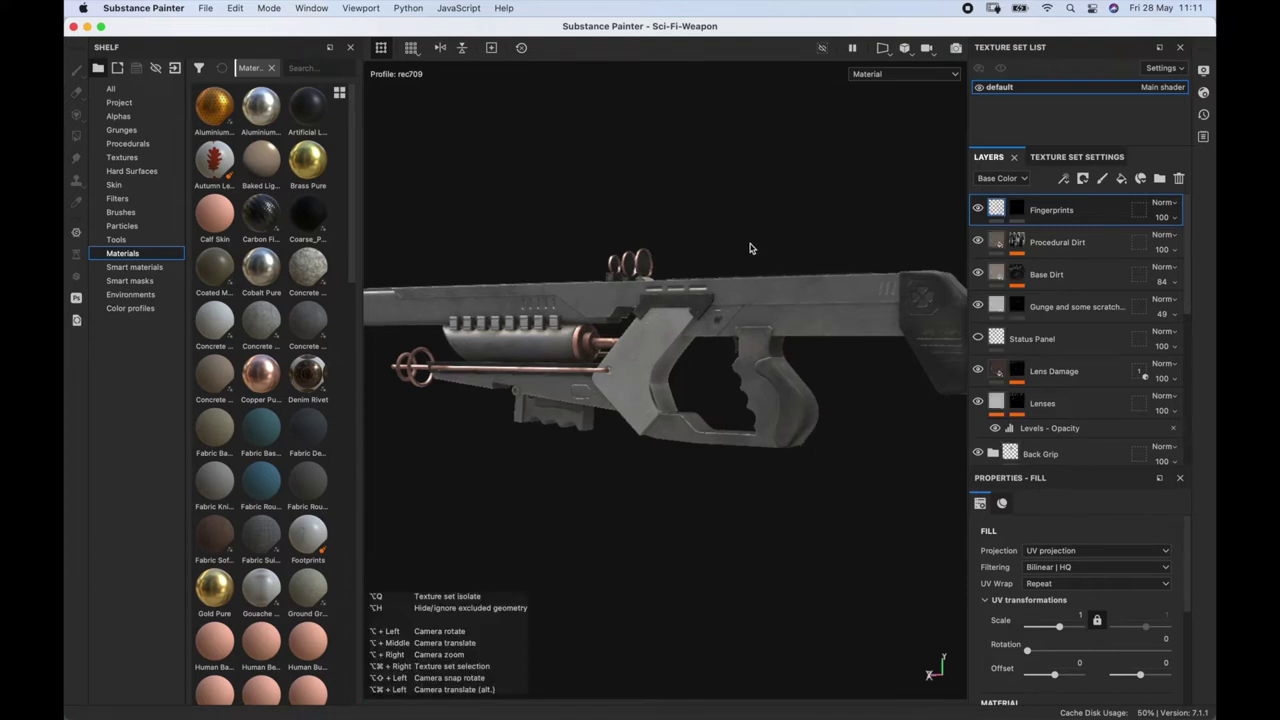
{"action": "mouse_move", "coordinate": [751, 247]}
{"action": "left_mouse_down", "text": "alt"}
{"action": "mouse_move", "coordinate": [514, 266]}
{"action": "mouse_move", "coordinate": [709, 254]}
{"action": "mouse_move", "coordinate": [685, 237]}
{"action": "mouse_move", "coordinate": [686, 271]}
{"action": "mouse_move", "coordinate": [669, 291]}
{"action": "mouse_move", "coordinate": [746, 249]}
{"action": "left_mouse_up", "text": "alt"}
{"action": "right_click_drag", "start_coordinate": [686, 374], "coordinate": [682, 428], "text": "alt"}
{"action": "left_click_drag", "start_coordinate": [682, 428], "coordinate": [735, 259], "text": "alt"}
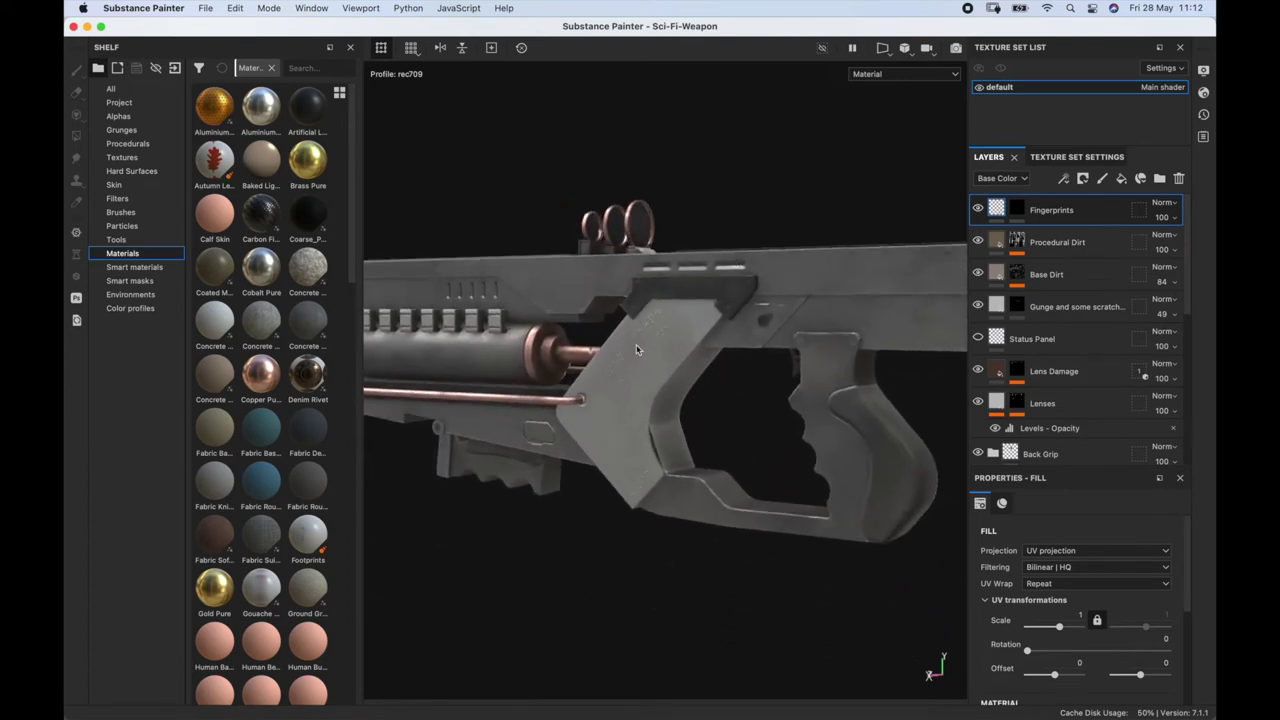
{"action": "middle_click_drag", "start_coordinate": [615, 400], "coordinate": [635, 245], "text": "alt"}
{"action": "left_click_drag", "start_coordinate": [635, 245], "coordinate": [616, 271], "text": "alt"}
{"action": "right_click_drag", "start_coordinate": [601, 300], "coordinate": [585, 398], "text": "alt"}
{"action": "left_click_drag", "start_coordinate": [515, 477], "coordinate": [794, 503], "text": "alt"}
{"action": "left_click_drag", "start_coordinate": [599, 421], "coordinate": [569, 303], "text": "alt"}
{"action": "left_click_drag", "start_coordinate": [575, 435], "coordinate": [617, 463], "text": "alt"}
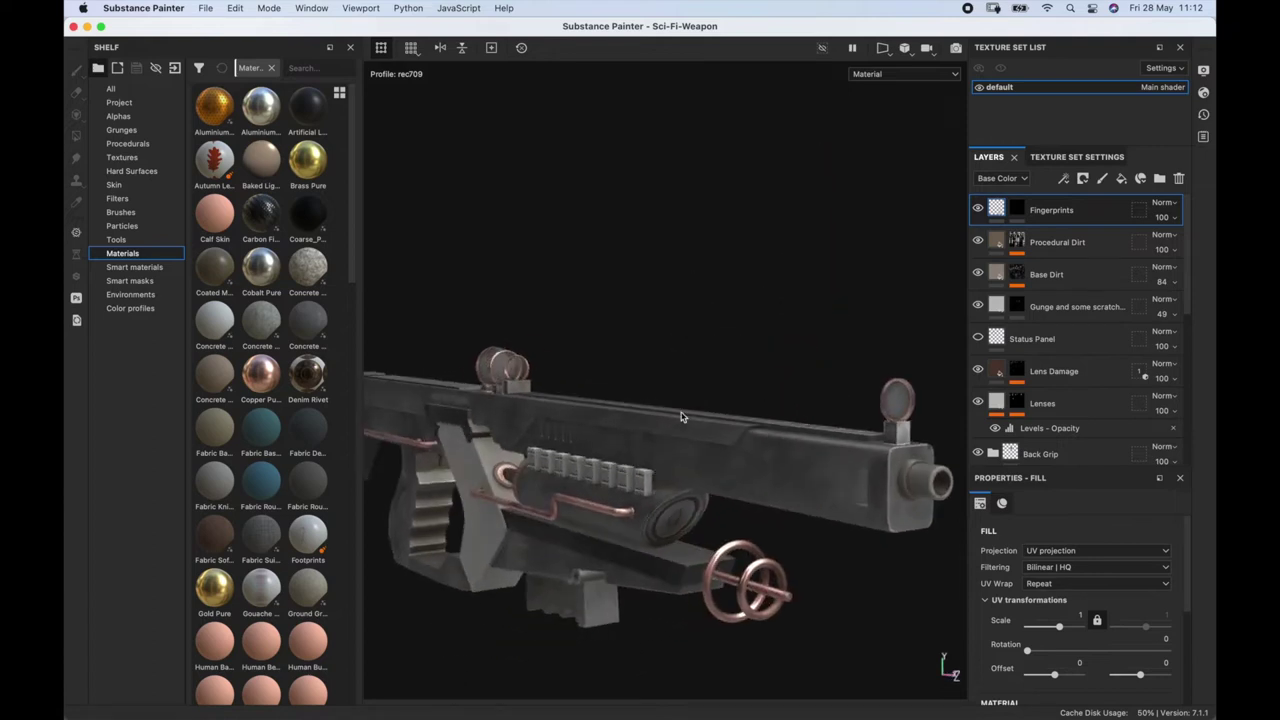
{"action": "left_click", "coordinate": [199, 7]}
{"action": "mouse_move", "coordinate": [143, 7]}
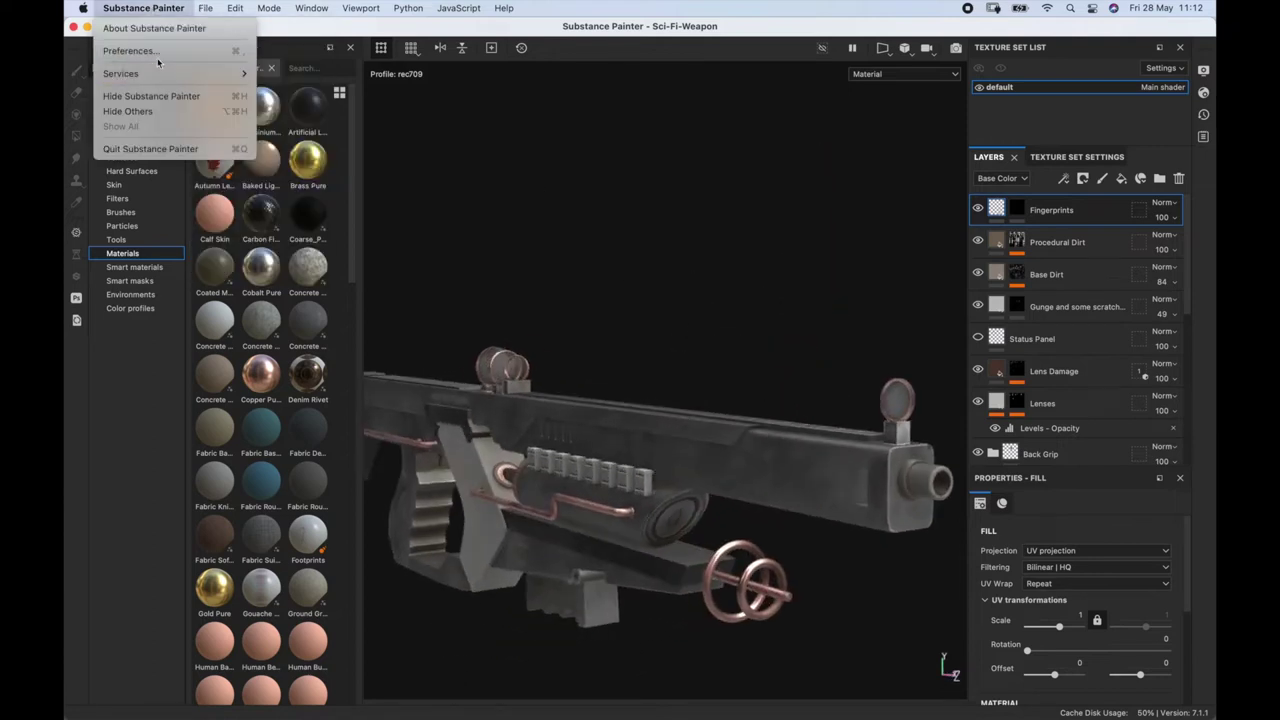
{"action": "left_click", "coordinate": [160, 51]}
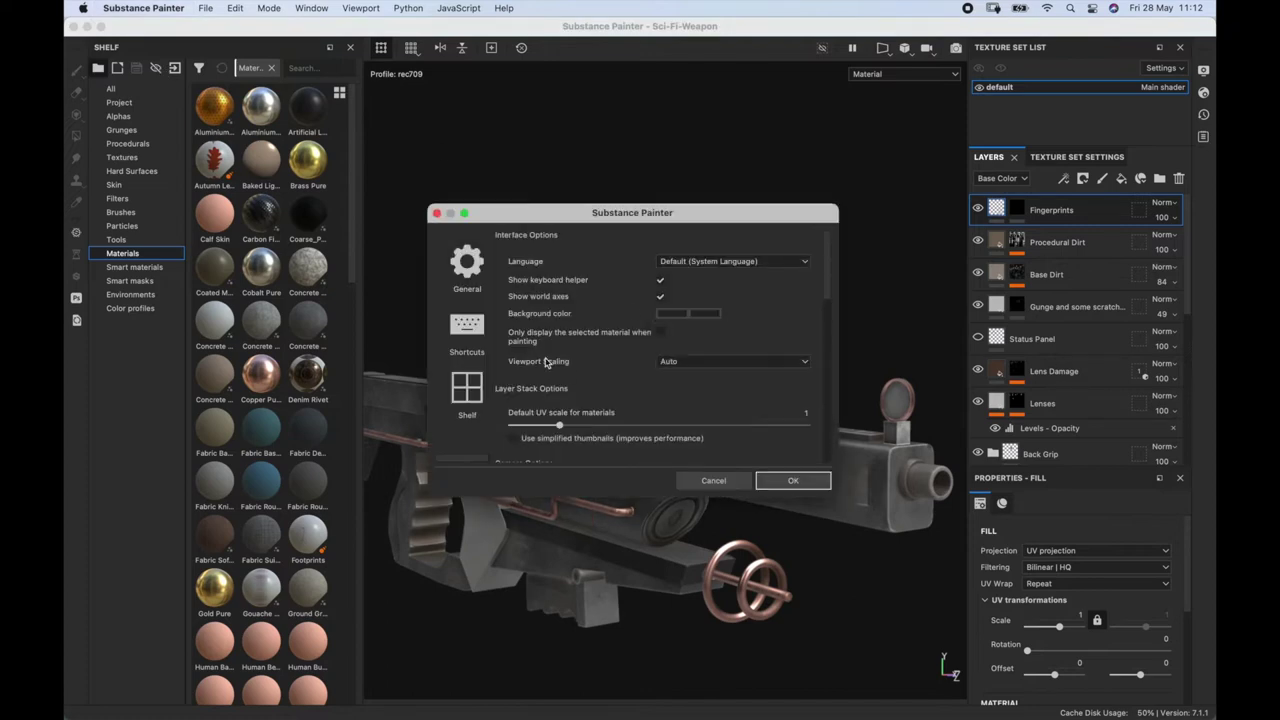
{"action": "left_click", "coordinate": [716, 365]}
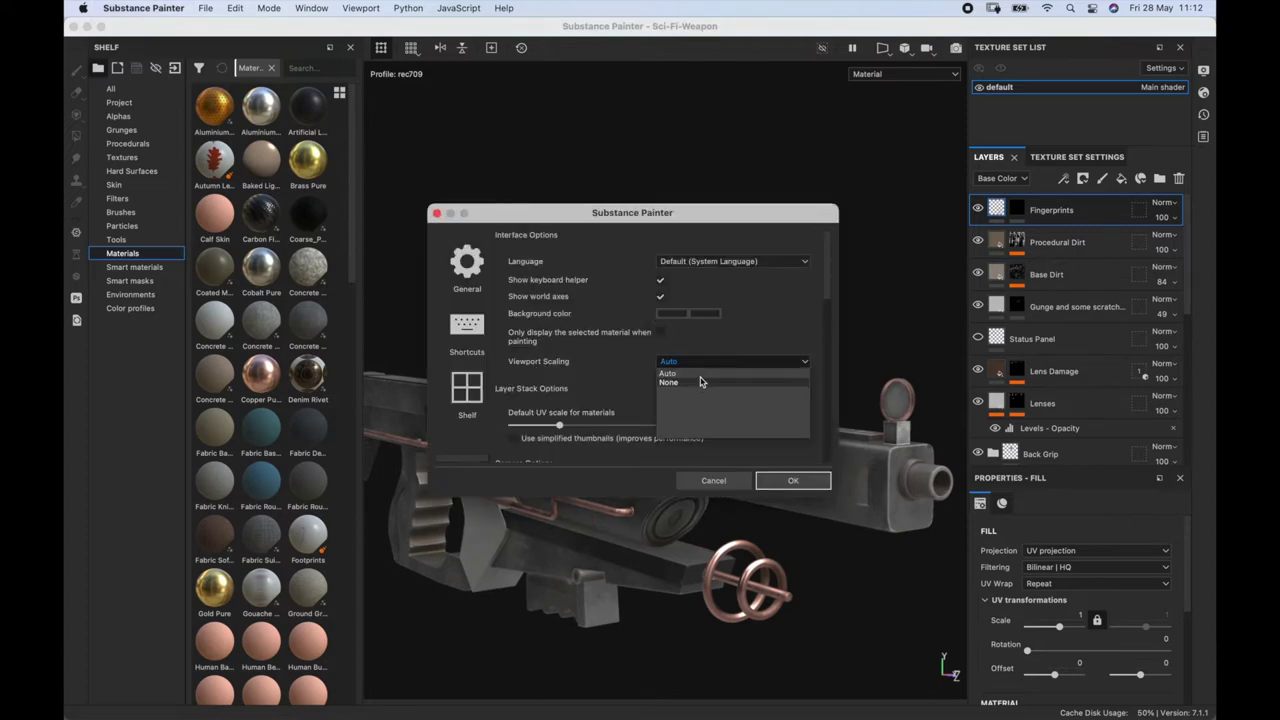
{"action": "key", "text": "Escape"}
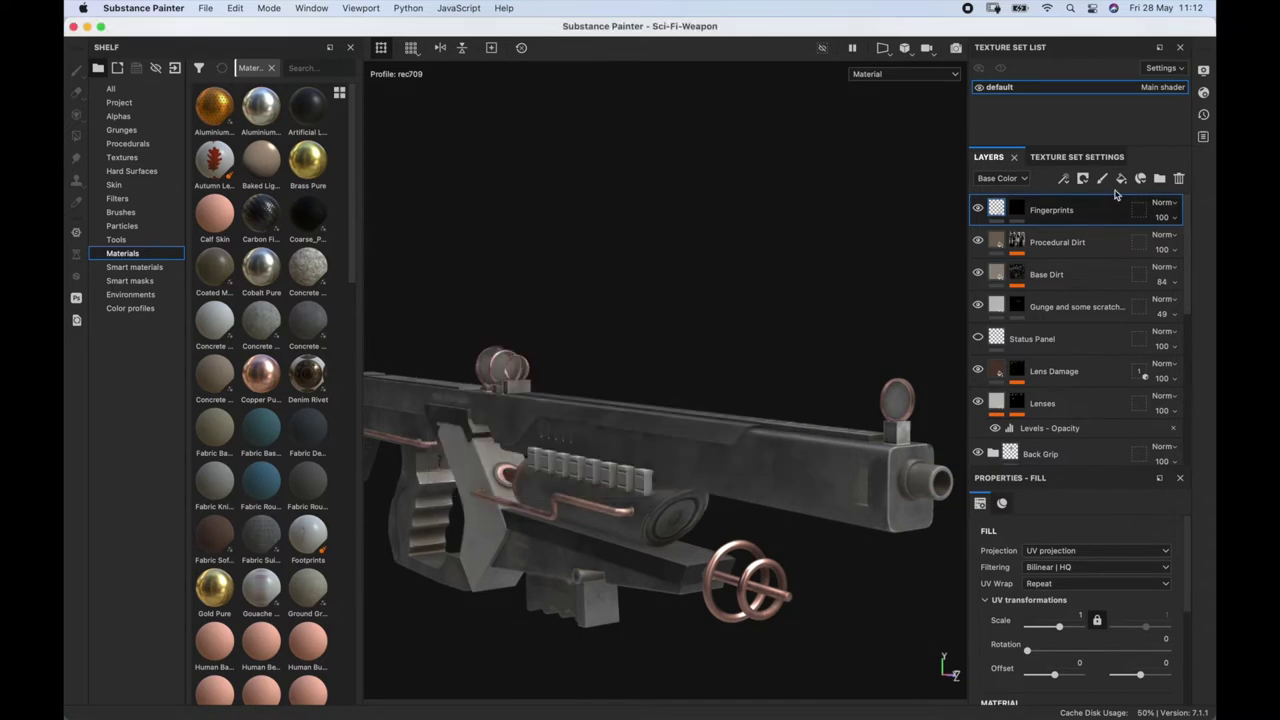
{"action": "left_click", "coordinate": [1205, 93]}
{"action": "left_click", "coordinate": [1203, 74]}
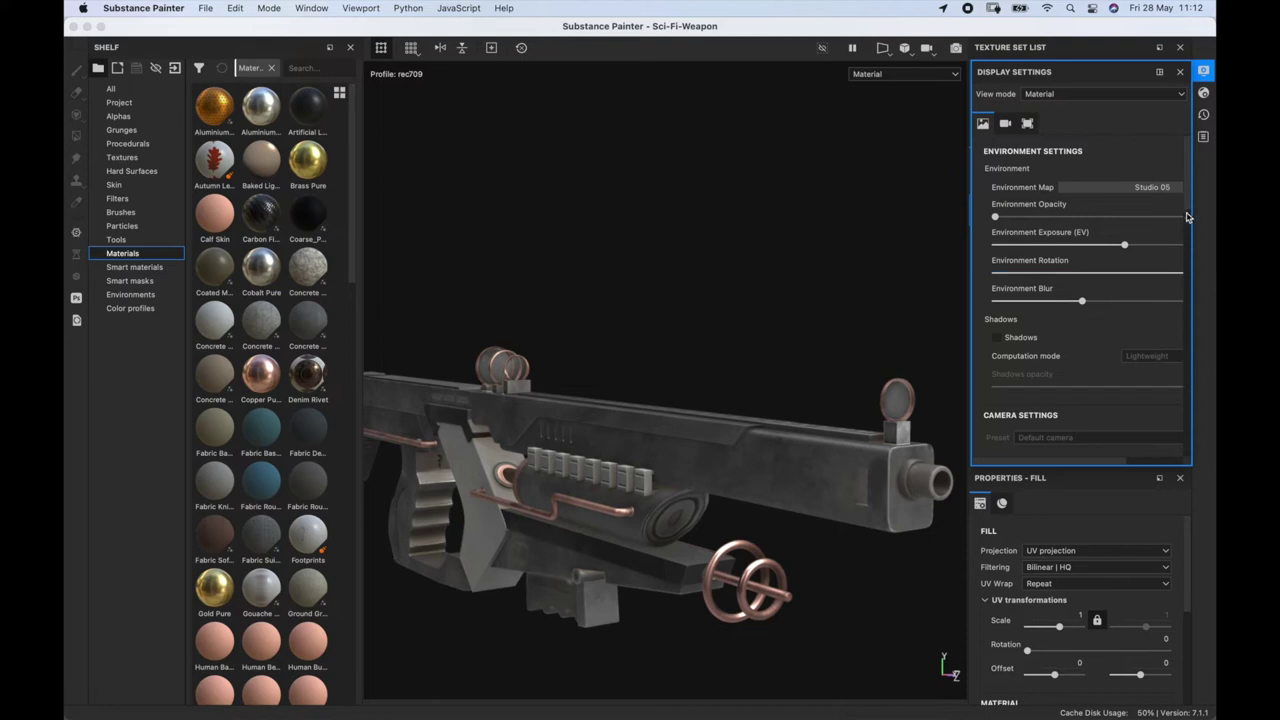
{"action": "scroll", "coordinate": [1183, 260], "scroll_direction": "down", "scroll_amount": 15}
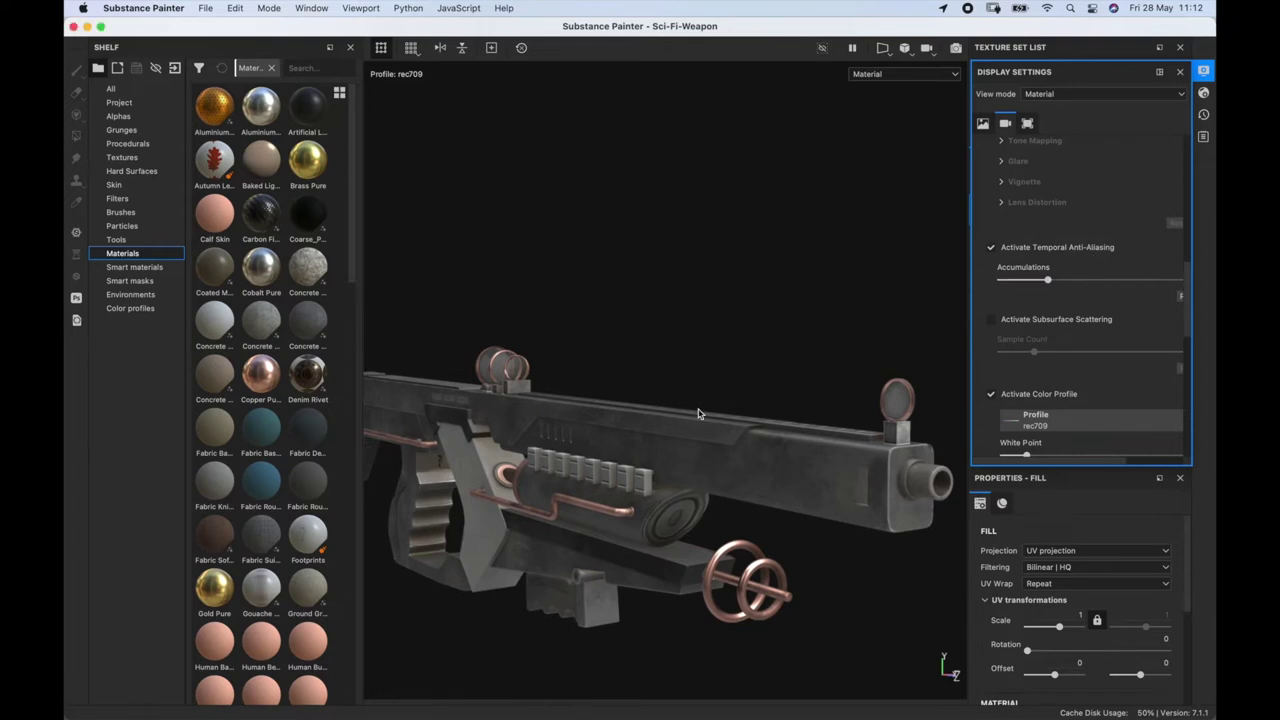
{"action": "left_click_drag", "start_coordinate": [672, 428], "coordinate": [710, 393], "text": "alt"}
{"action": "right_click_drag", "start_coordinate": [710, 393], "coordinate": [660, 397], "text": "alt"}
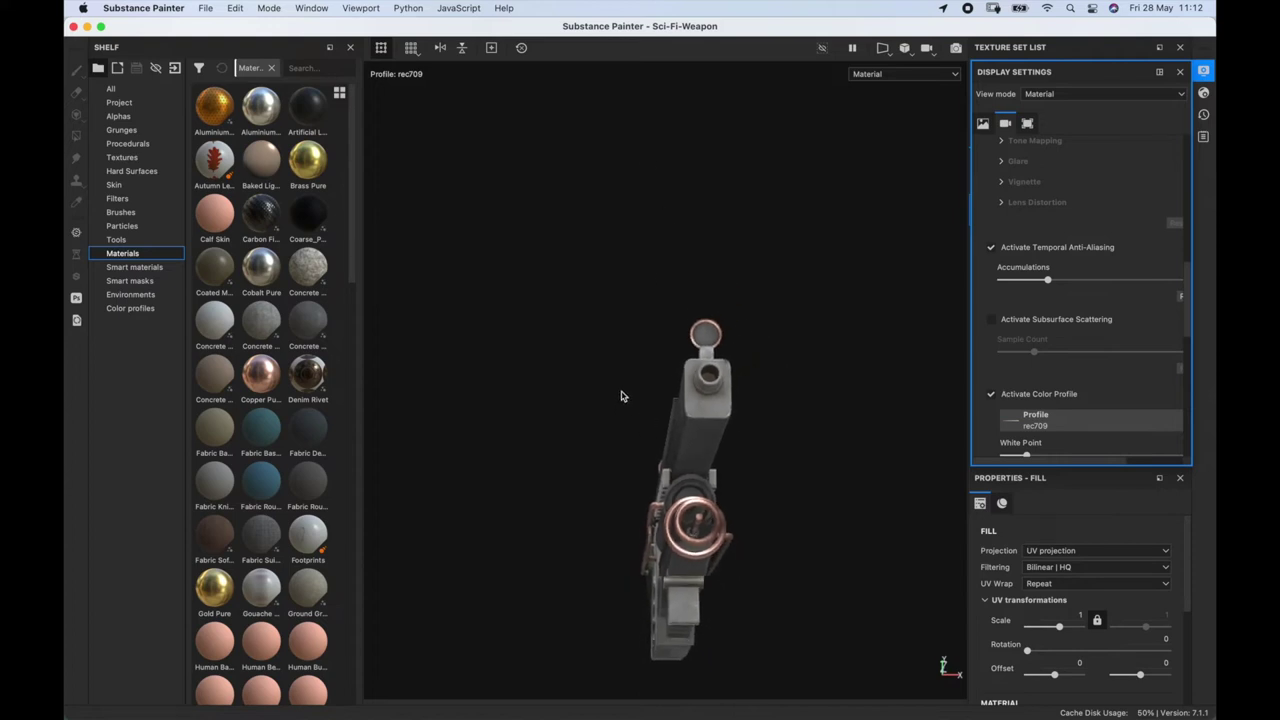
{"action": "left_click_drag", "start_coordinate": [621, 396], "coordinate": [722, 371], "text": "alt"}
{"action": "scroll", "coordinate": [722, 371], "scroll_direction": "up", "scroll_amount": 3}
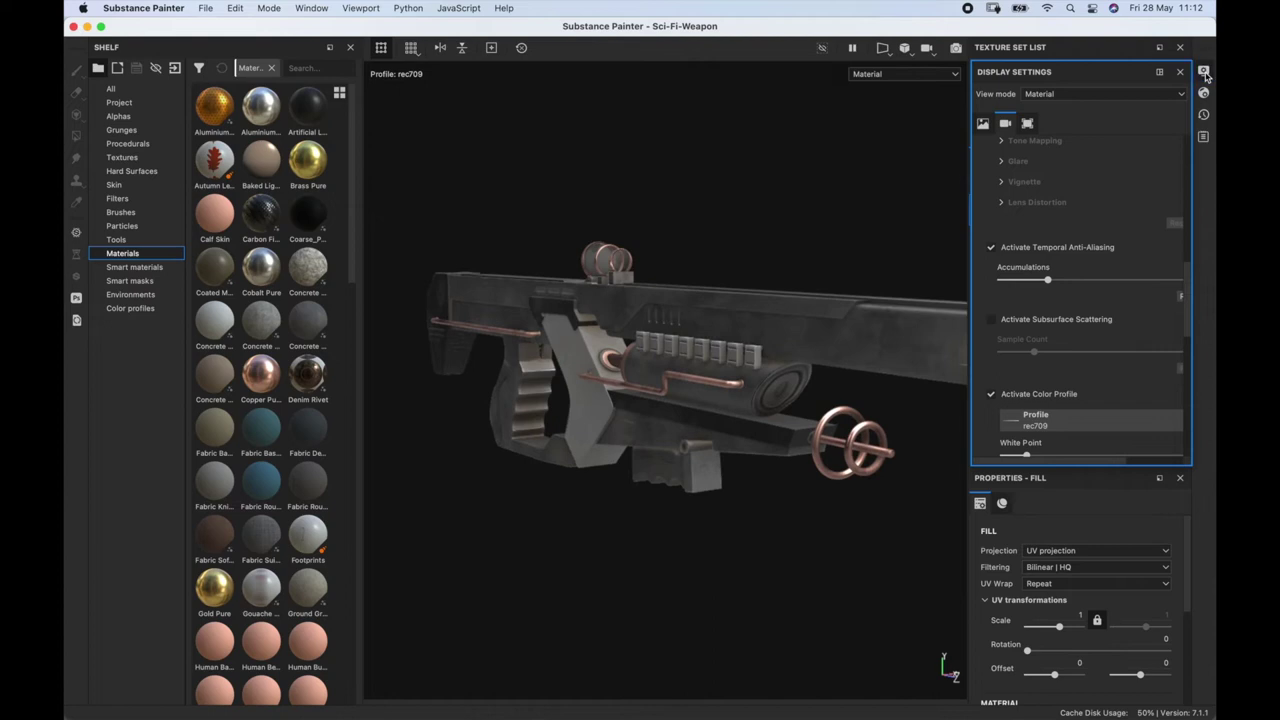
{"action": "left_click", "coordinate": [1205, 76]}
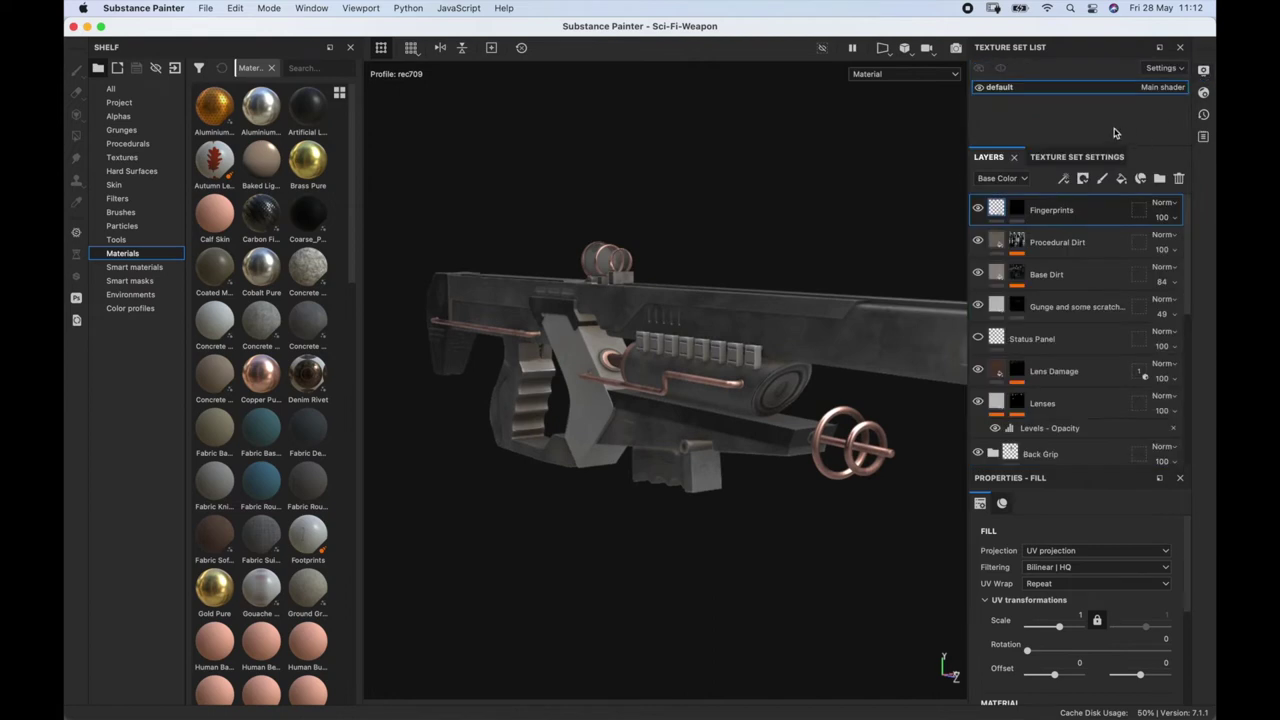
Check the texture set size, then reveal the Procedural Dirt layer's Paint and Dirt mask effects.
{"action": "left_click", "coordinate": [1089, 160]}
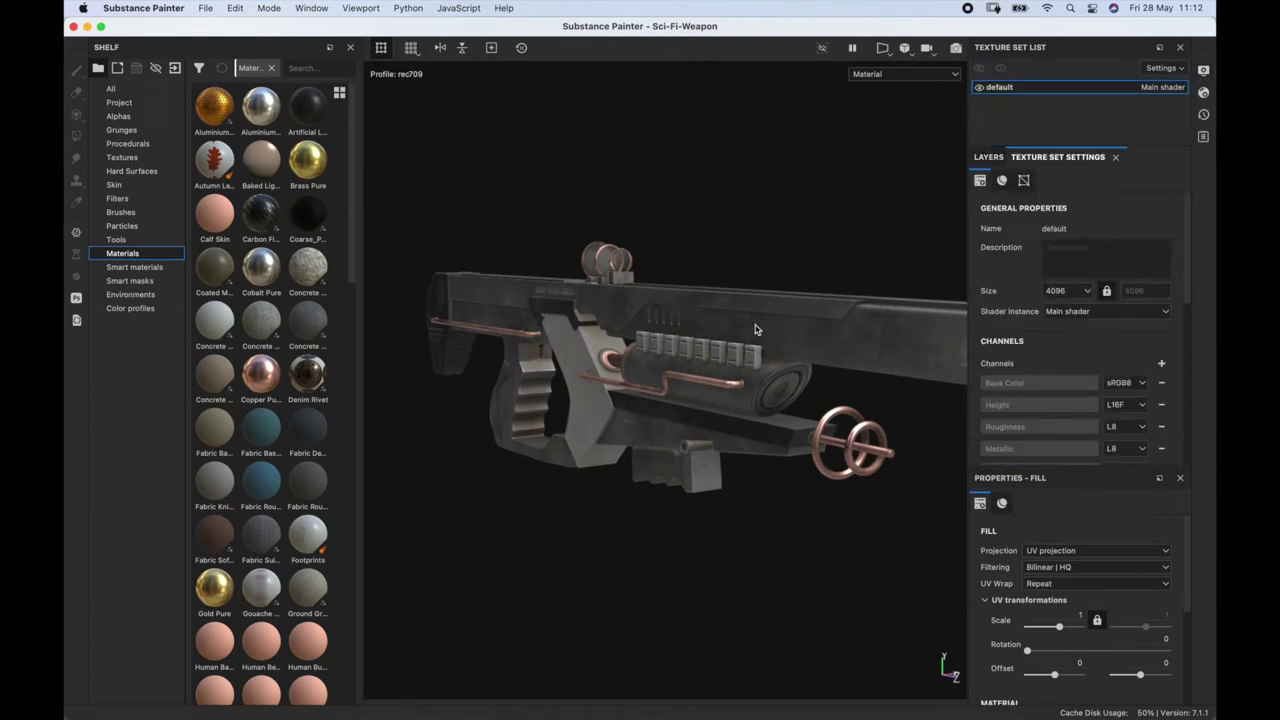
{"action": "left_click_drag", "start_coordinate": [755, 345], "coordinate": [940, 280], "text": "alt"}
{"action": "left_click", "coordinate": [990, 158]}
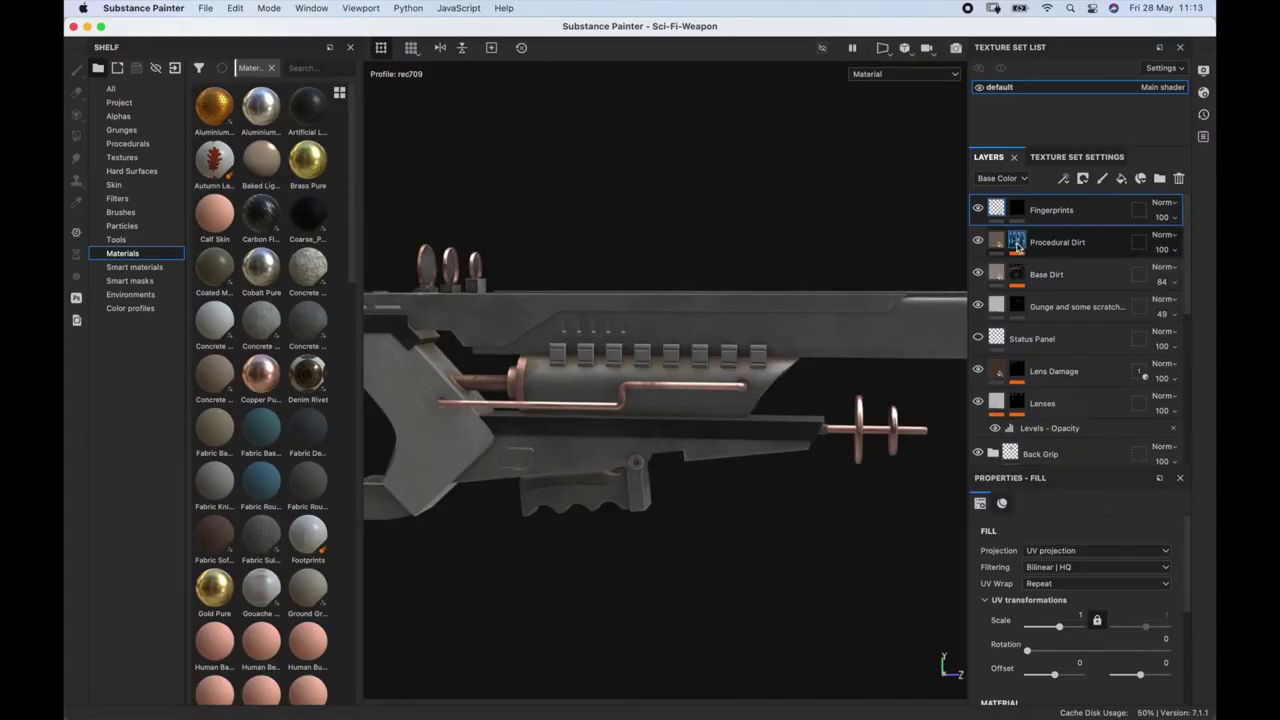
{"action": "left_click", "coordinate": [1017, 245]}
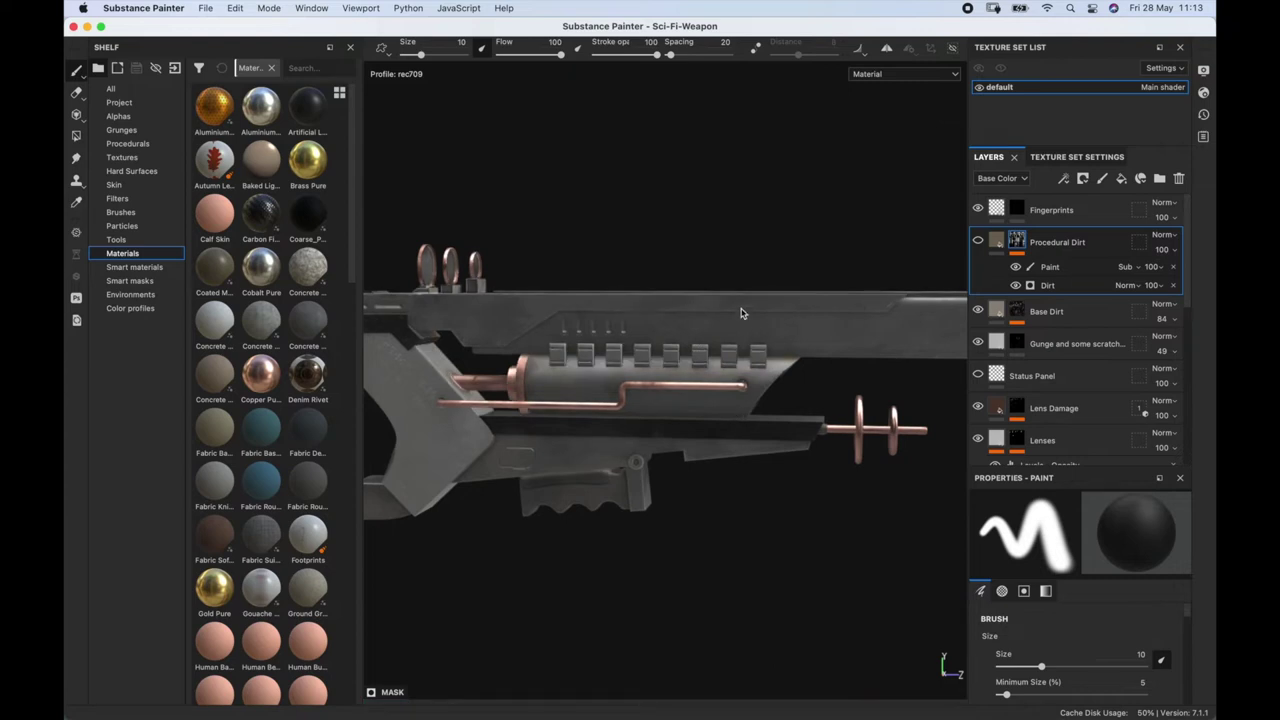
{"action": "left_click_drag", "start_coordinate": [785, 302], "coordinate": [855, 332], "text": "alt"}
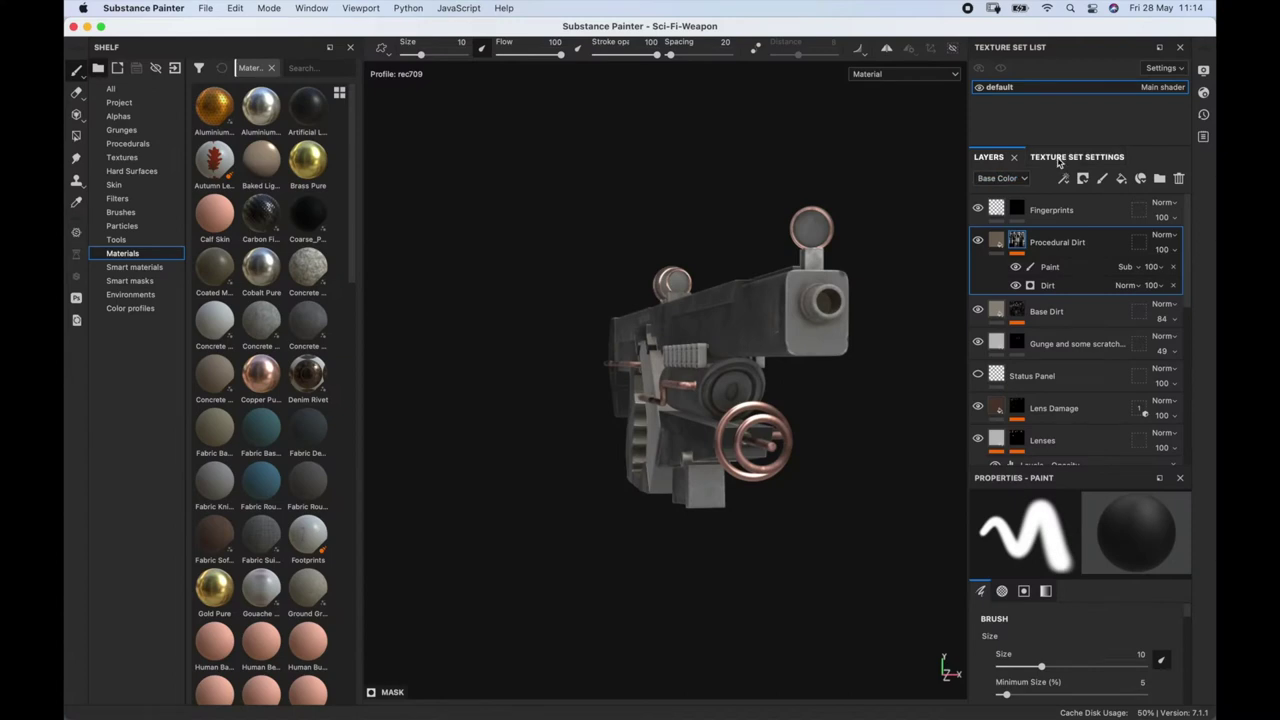
Lower the texture set resolution from 4096 to 2048 and inspect the weapon in the viewport.
{"action": "left_click", "coordinate": [1059, 160]}
{"action": "left_click", "coordinate": [1083, 291]}
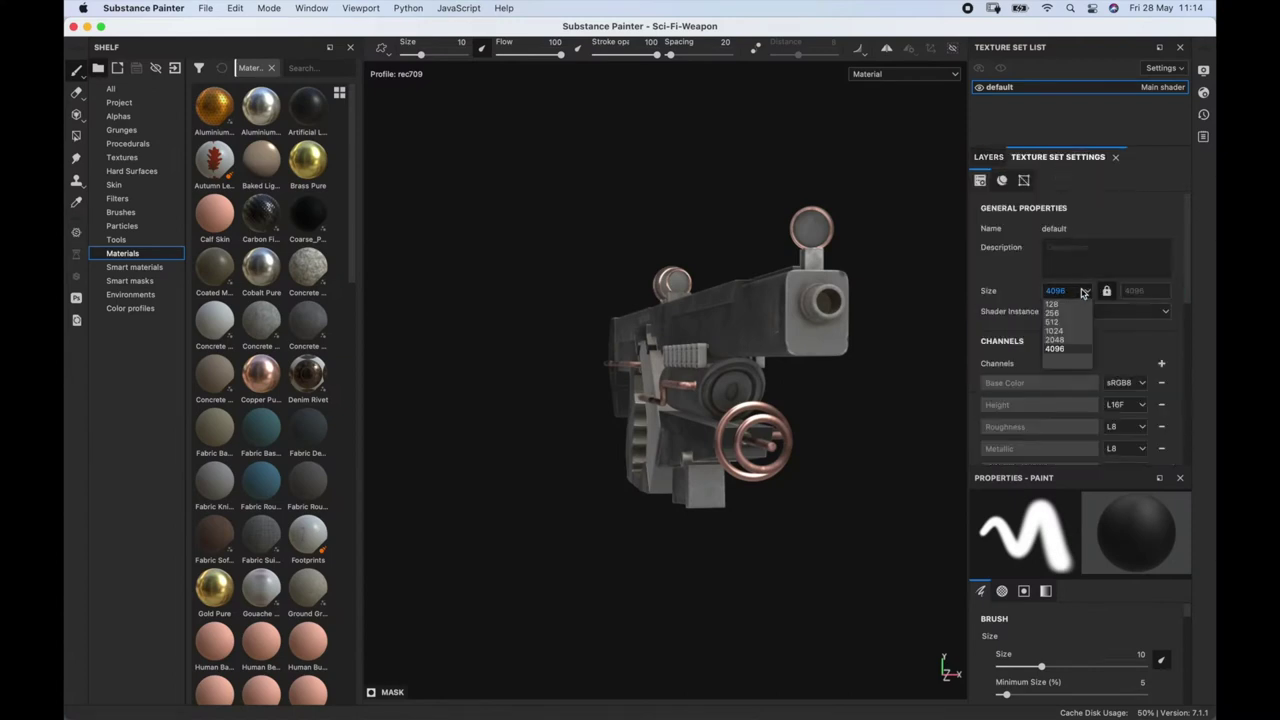
{"action": "left_click", "coordinate": [1056, 340]}
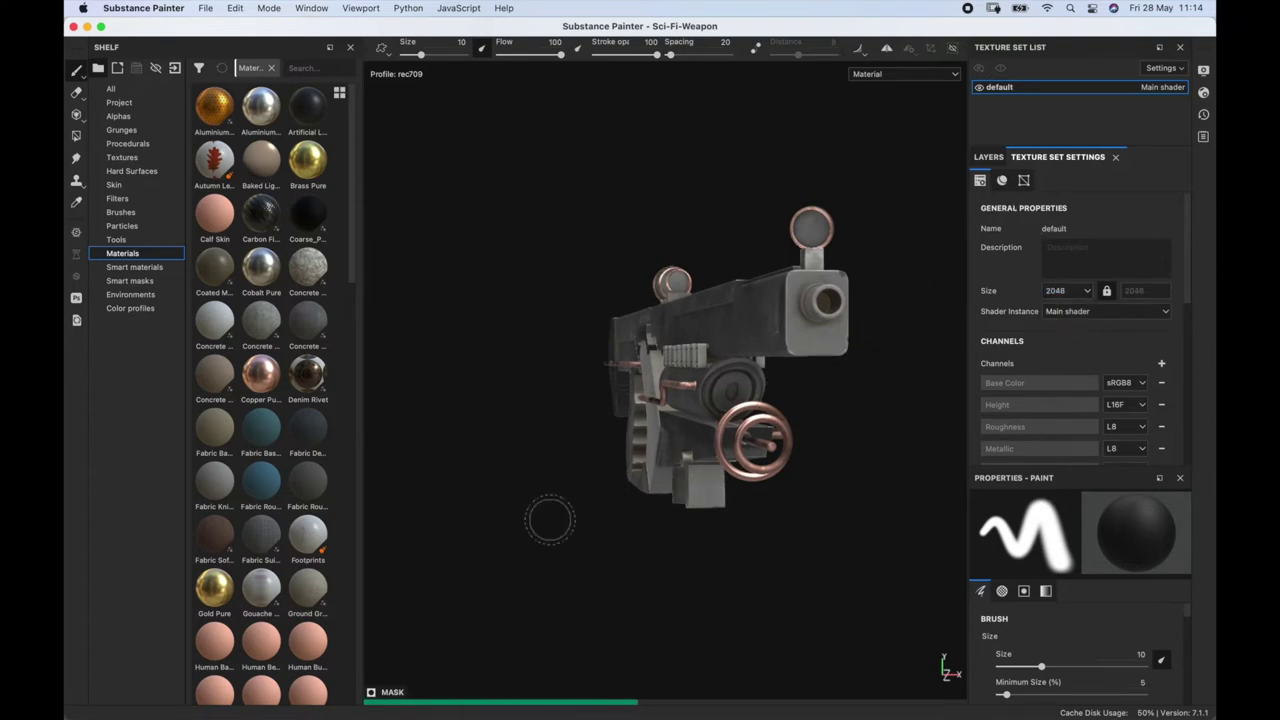
{"action": "left_click", "coordinate": [989, 158]}
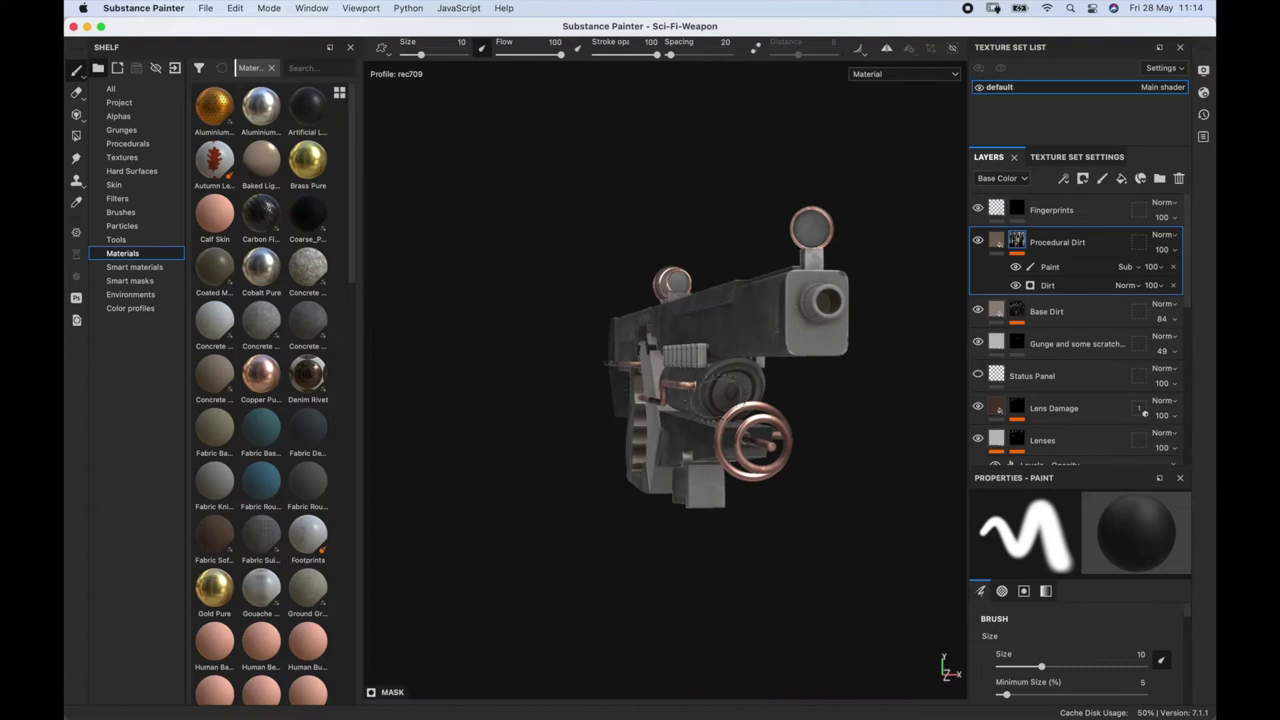
{"action": "left_click_drag", "start_coordinate": [660, 400], "coordinate": [560, 400], "text": "alt"}
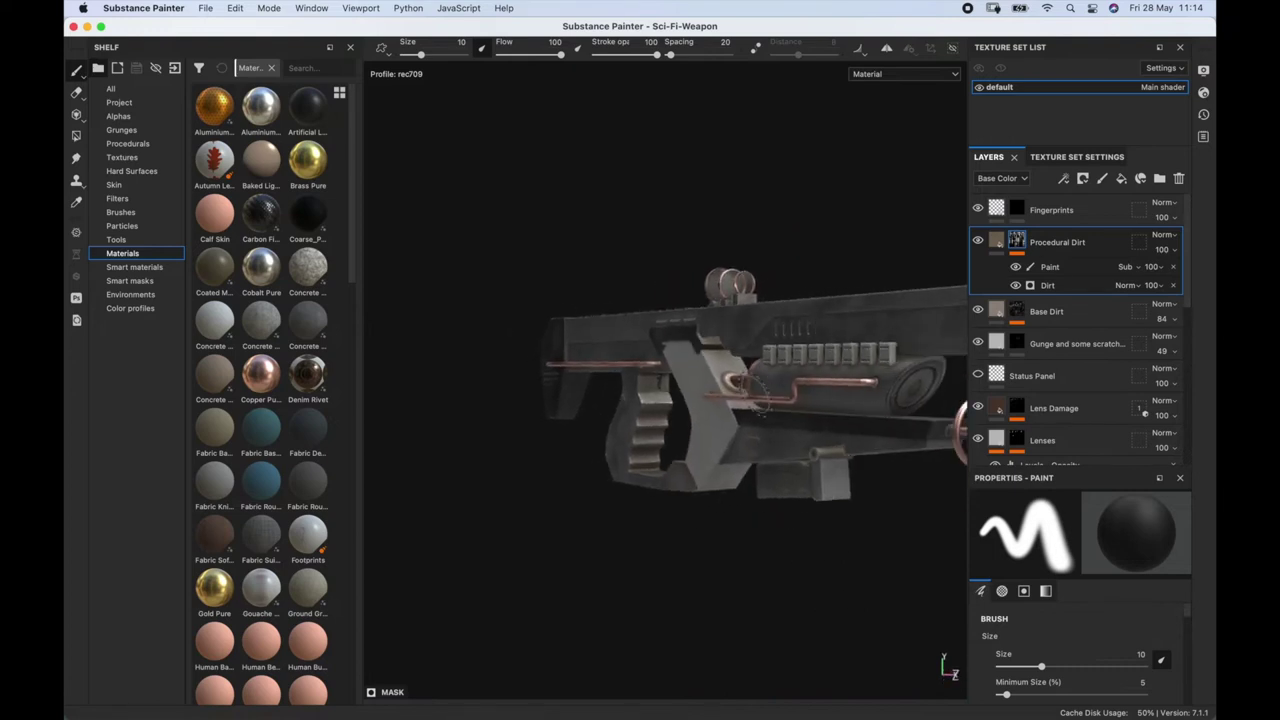
{"action": "left_click_drag", "start_coordinate": [812, 383], "coordinate": [740, 540], "text": "alt"}
{"action": "scroll", "coordinate": [720, 373], "scroll_direction": "up", "scroll_amount": 2}
{"action": "mouse_move", "coordinate": [720, 373]}
{"action": "left_mouse_down", "text": "alt"}
{"action": "mouse_move", "coordinate": [700, 217]}
{"action": "mouse_move", "coordinate": [674, 223]}
{"action": "left_mouse_up", "text": "alt"}
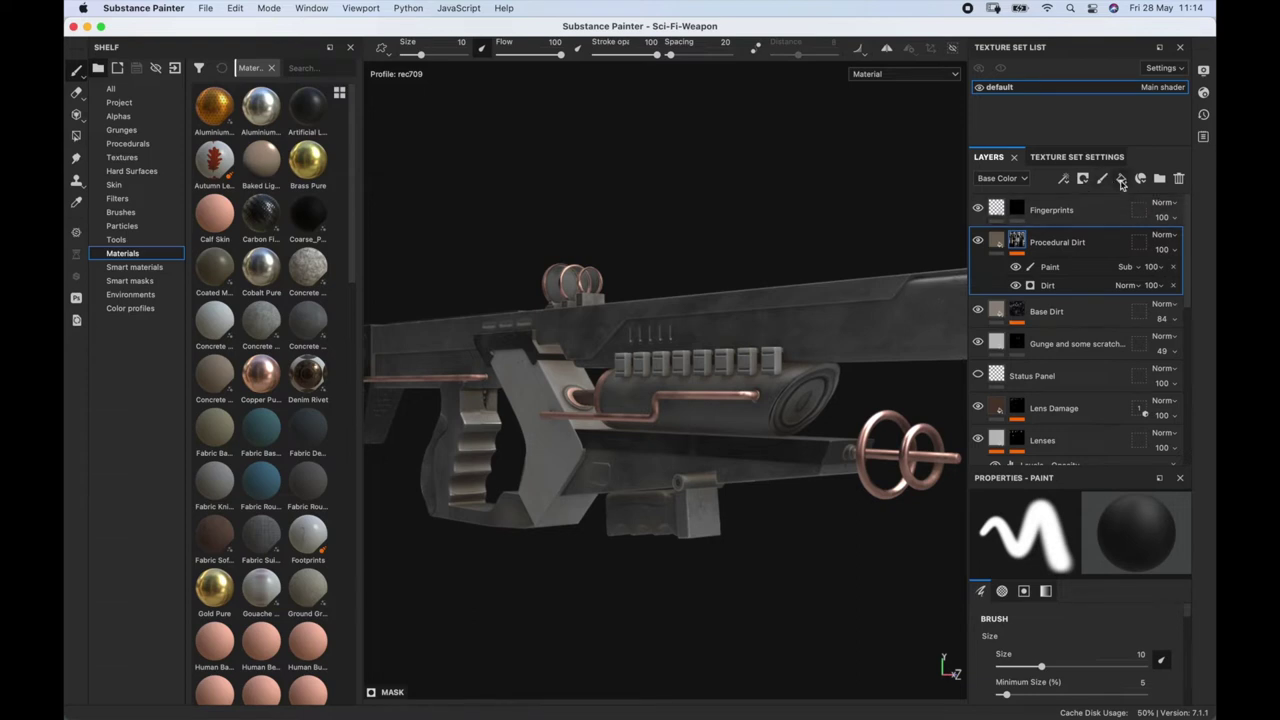
Add Fill layer 1 at the top of the stack with a black mask and a paint effect.
{"action": "left_click", "coordinate": [1122, 179]}
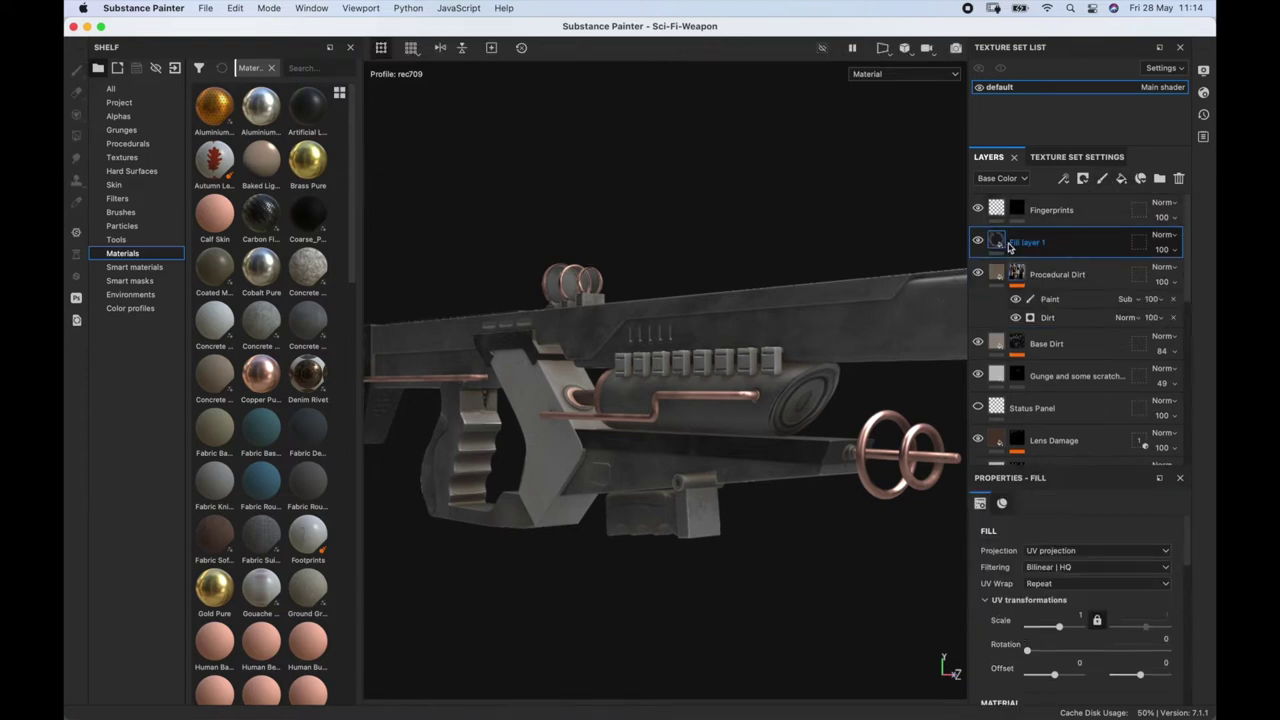
{"action": "left_click_drag", "start_coordinate": [1005, 237], "coordinate": [1006, 206]}
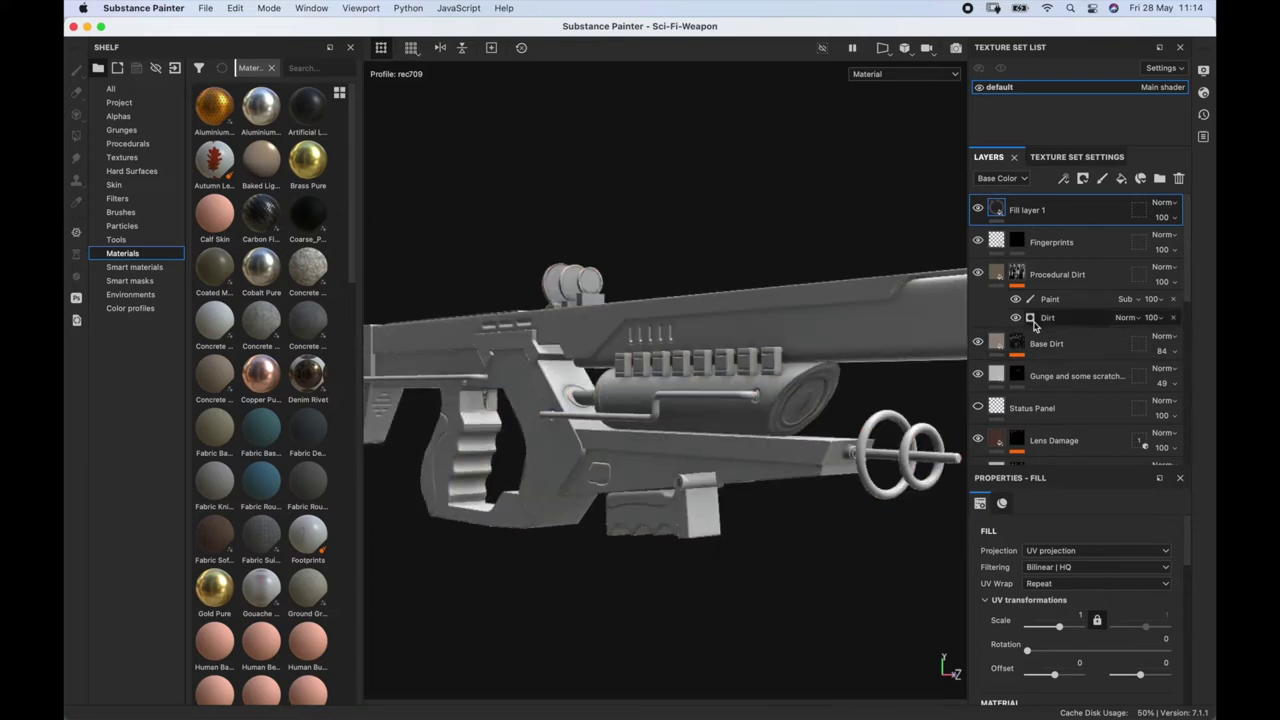
{"action": "left_click", "coordinate": [1081, 180]}
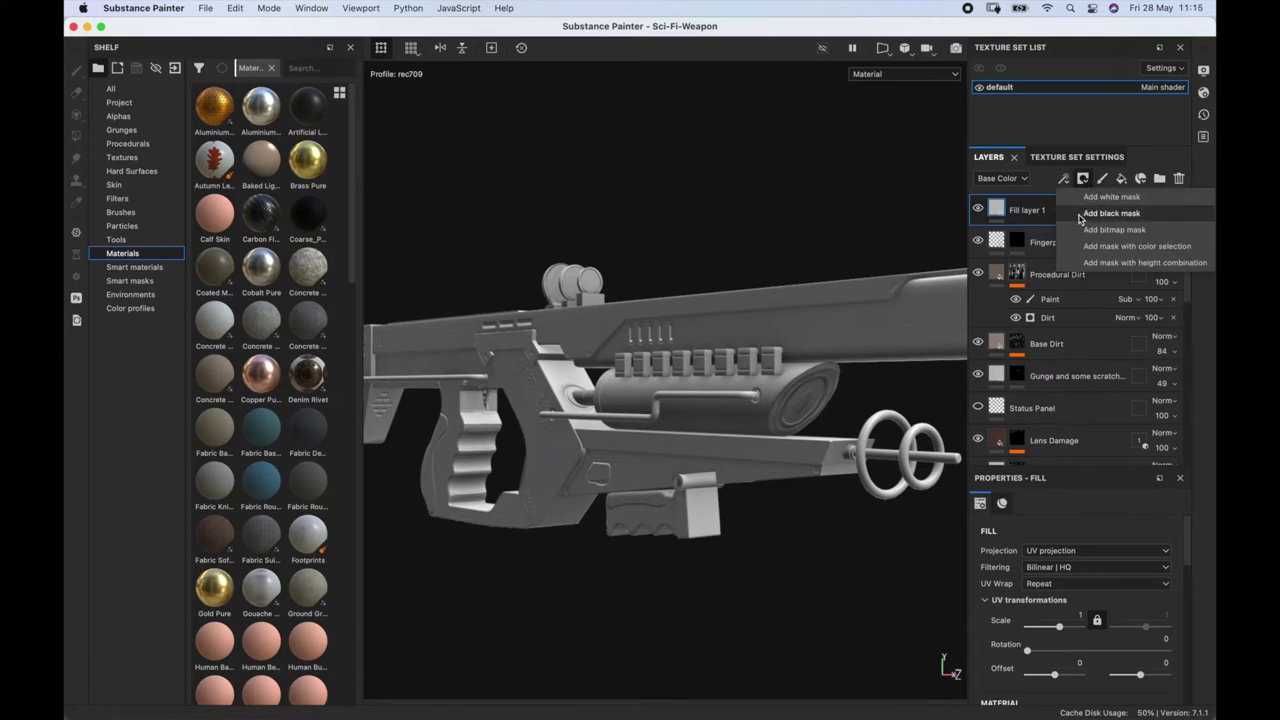
{"action": "left_click", "coordinate": [1082, 214]}
{"action": "right_click", "coordinate": [1016, 208]}
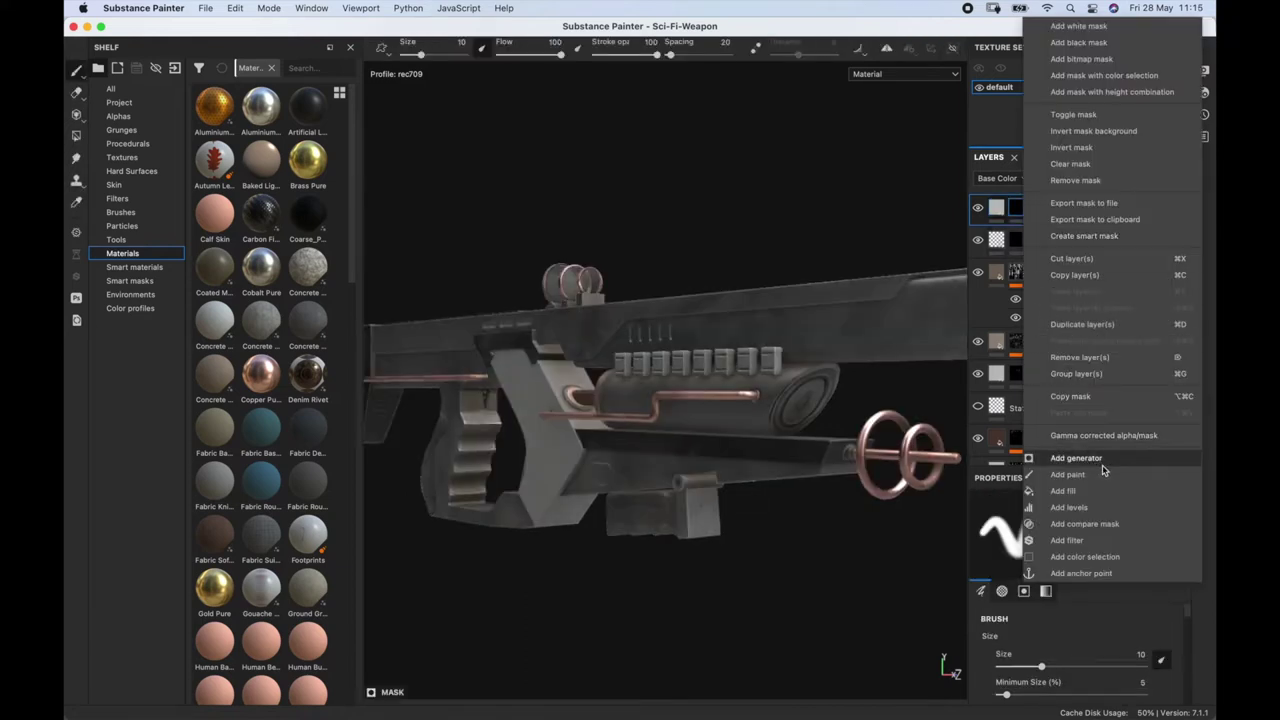
{"action": "left_click", "coordinate": [1068, 475]}
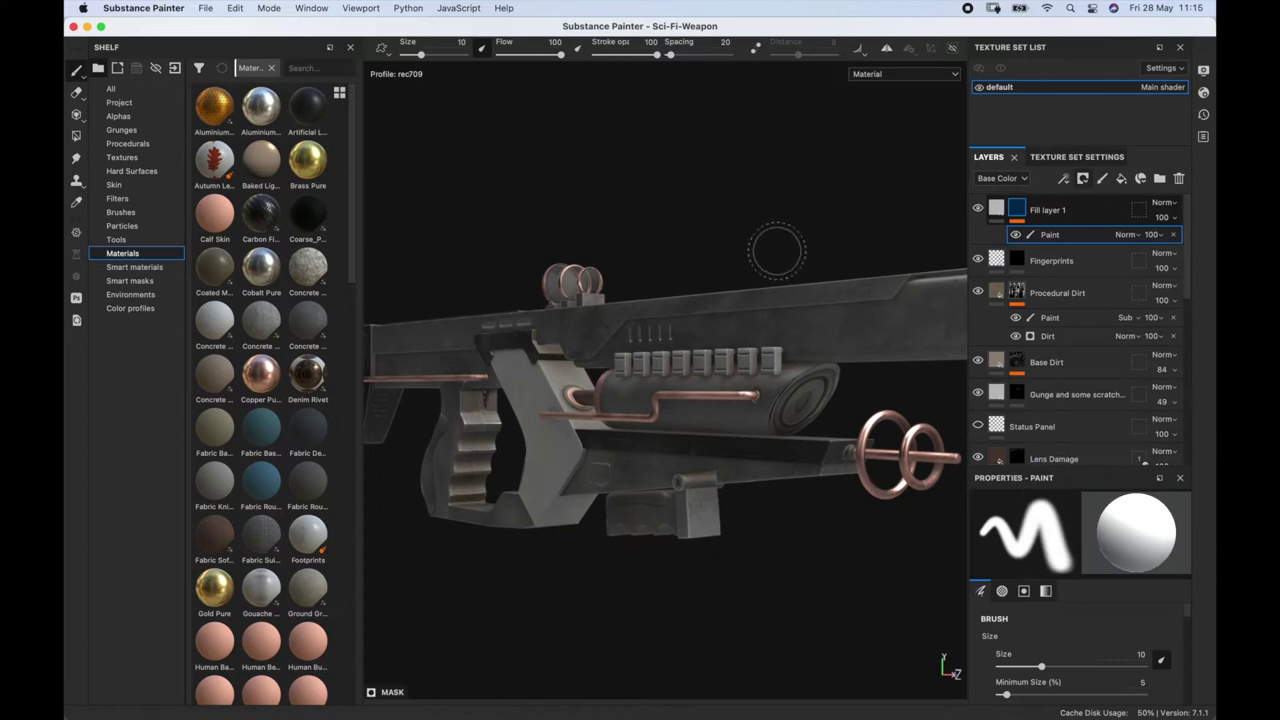
Paint several test strokes along the barrel and undo each one.
{"action": "mouse_move", "coordinate": [848, 322]}
{"action": "left_mouse_down"}
{"action": "mouse_move", "coordinate": [860, 333]}
{"action": "mouse_move", "coordinate": [840, 310]}
{"action": "mouse_move", "coordinate": [655, 350]}
{"action": "left_mouse_up"}
{"action": "key", "text": "super+z"}
{"action": "mouse_move", "coordinate": [815, 388]}
{"action": "left_mouse_down", "text": "alt"}
{"action": "mouse_move", "coordinate": [689, 337]}
{"action": "mouse_move", "coordinate": [750, 360]}
{"action": "left_mouse_up", "text": "alt"}
{"action": "middle_click_drag", "start_coordinate": [750, 360], "coordinate": [640, 343], "text": "alt"}
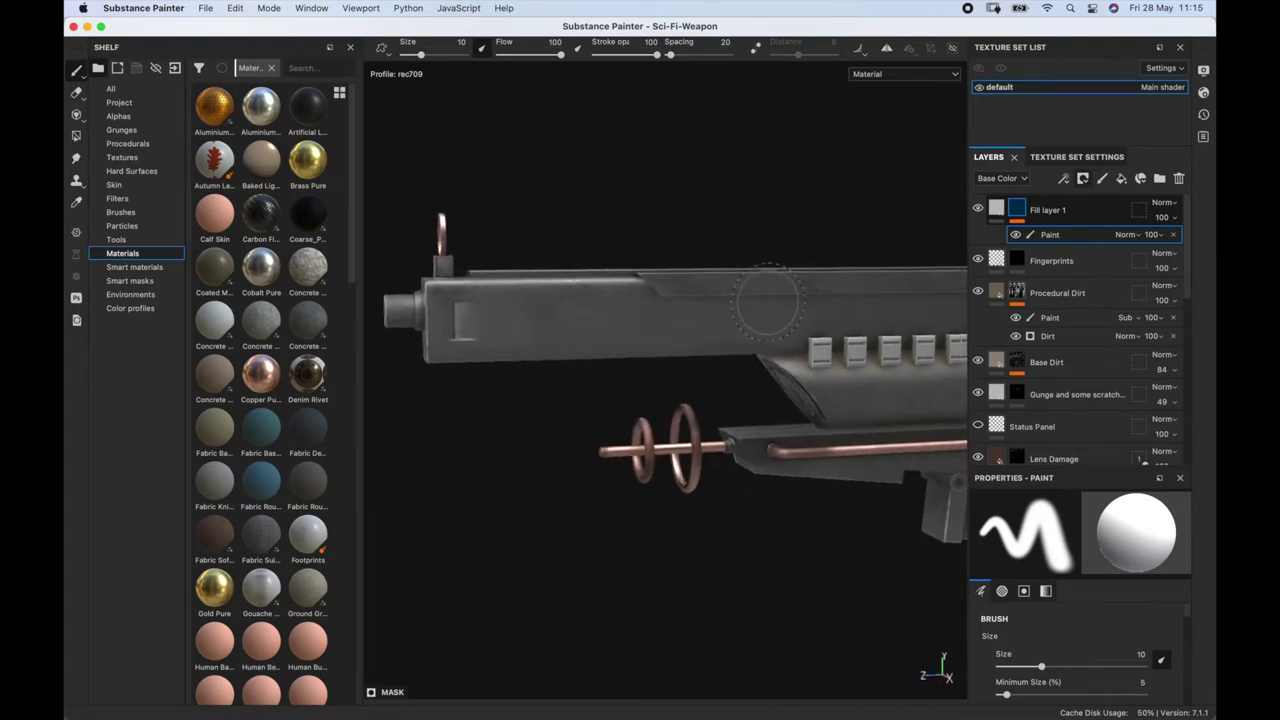
{"action": "right_click_drag", "start_coordinate": [774, 290], "coordinate": [847, 319], "text": "shift"}
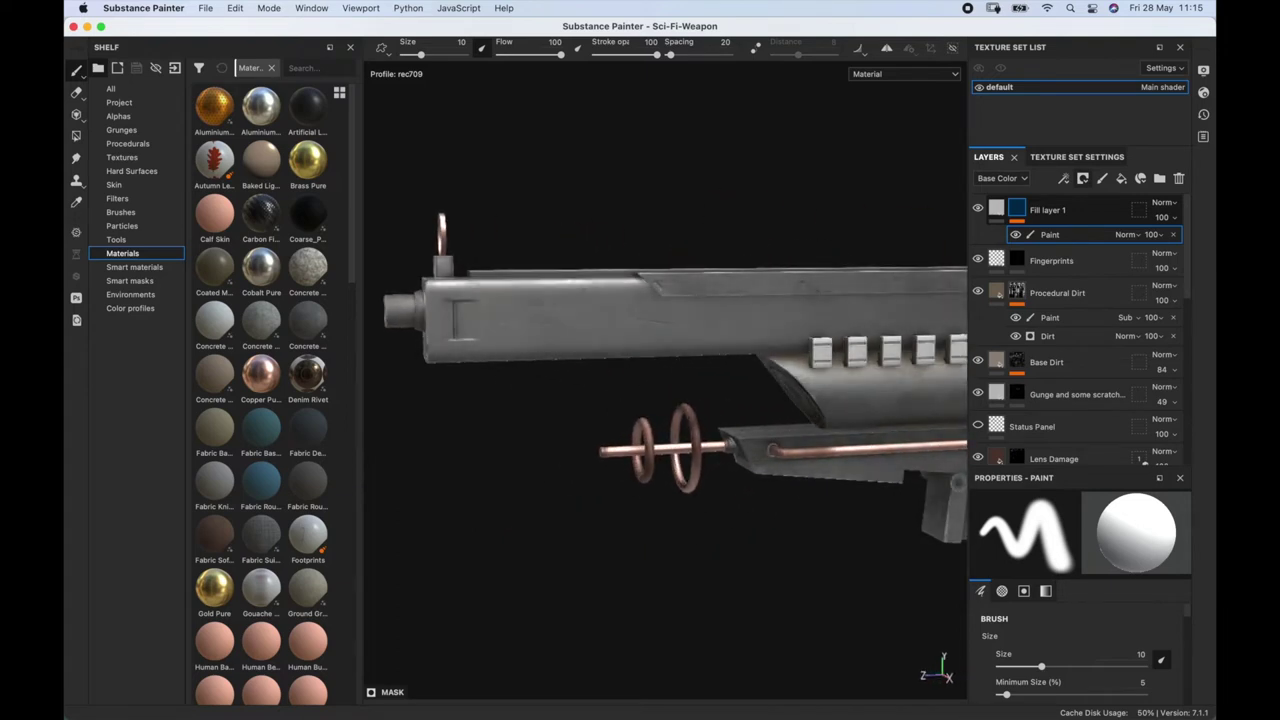
{"action": "mouse_move", "coordinate": [647, 316]}
{"action": "left_mouse_down"}
{"action": "mouse_move", "coordinate": [683, 331]}
{"action": "mouse_move", "coordinate": [815, 312]}
{"action": "mouse_move", "coordinate": [785, 318]}
{"action": "left_mouse_up"}
{"action": "key", "text": "super+z"}
{"action": "left_click_drag", "start_coordinate": [546, 313], "coordinate": [735, 340]}
{"action": "key", "text": "super+z"}
Try the Cement 1 brush on the barrel, then undo the stroke.
{"action": "left_click", "coordinate": [145, 213]}
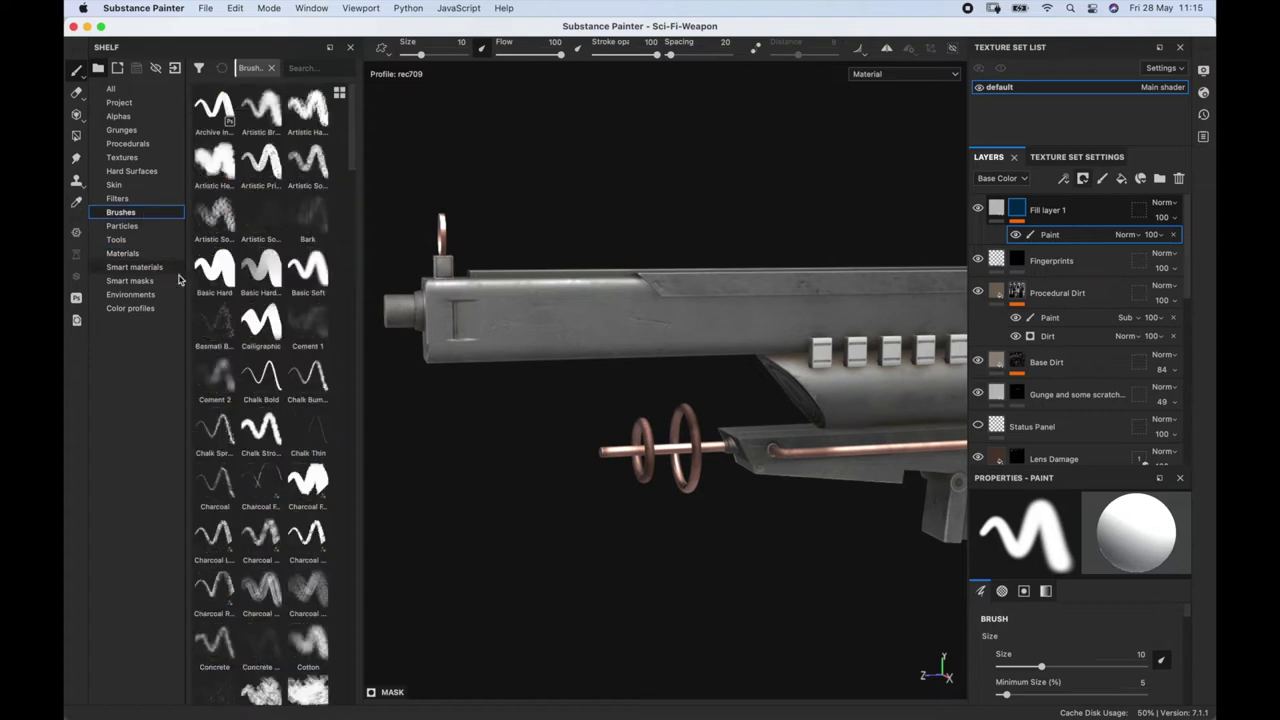
{"action": "left_click", "coordinate": [308, 322]}
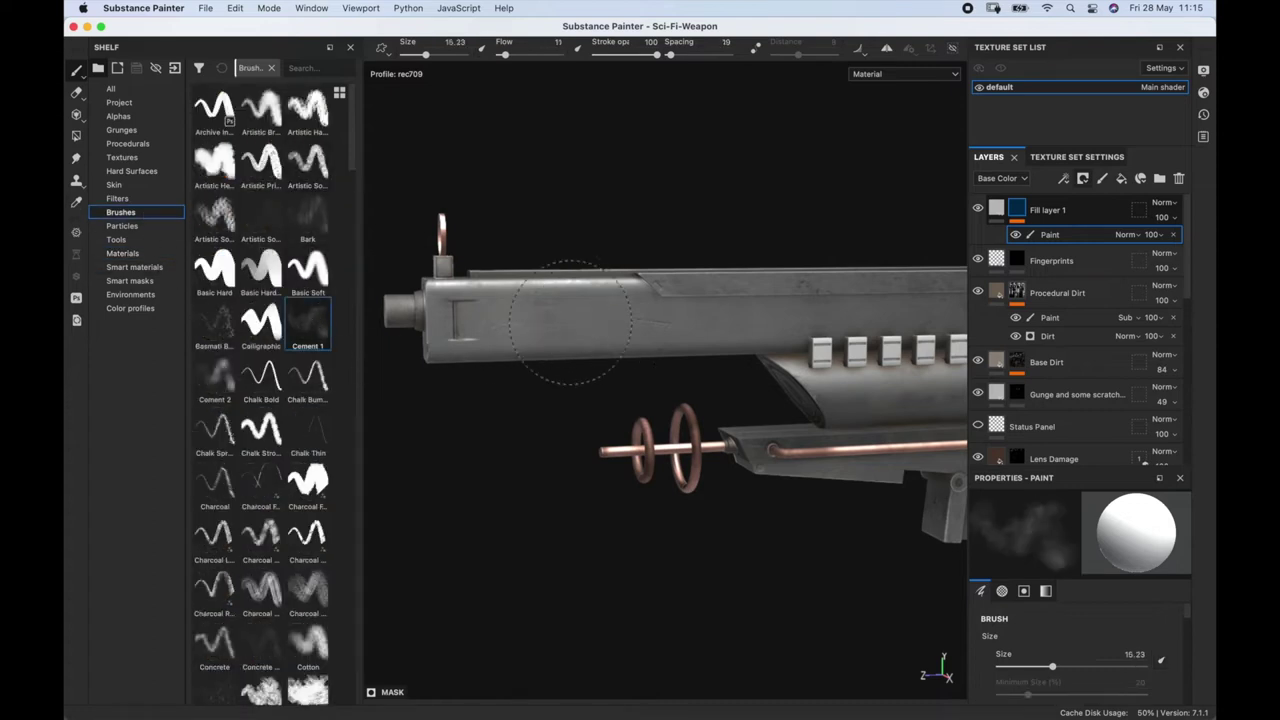
{"action": "mouse_move", "coordinate": [727, 328]}
{"action": "left_mouse_down"}
{"action": "mouse_move", "coordinate": [767, 339]}
{"action": "mouse_move", "coordinate": [490, 323]}
{"action": "mouse_move", "coordinate": [474, 374]}
{"action": "mouse_move", "coordinate": [810, 310]}
{"action": "left_mouse_up"}
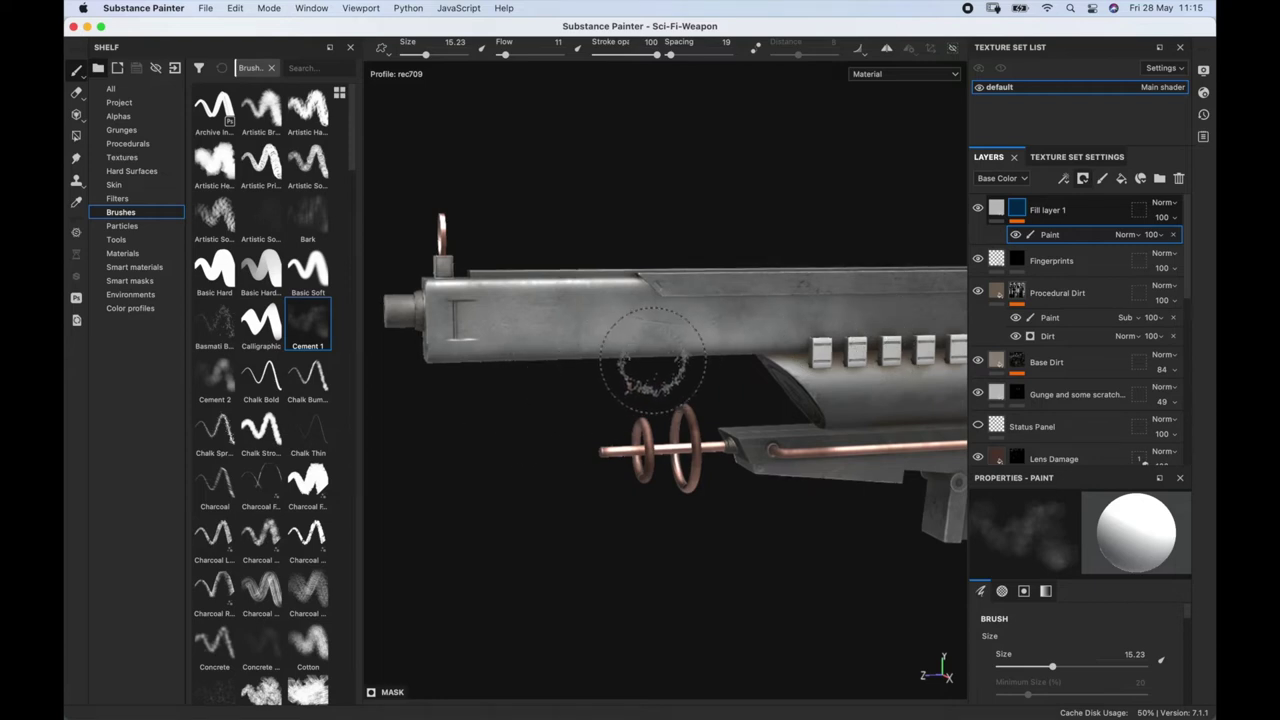
{"action": "key", "text": "super+z"}
Delete Fill layer 1 so Fingerprints is the top layer again.
{"action": "left_click_drag", "start_coordinate": [580, 297], "coordinate": [1012, 212], "text": "alt"}
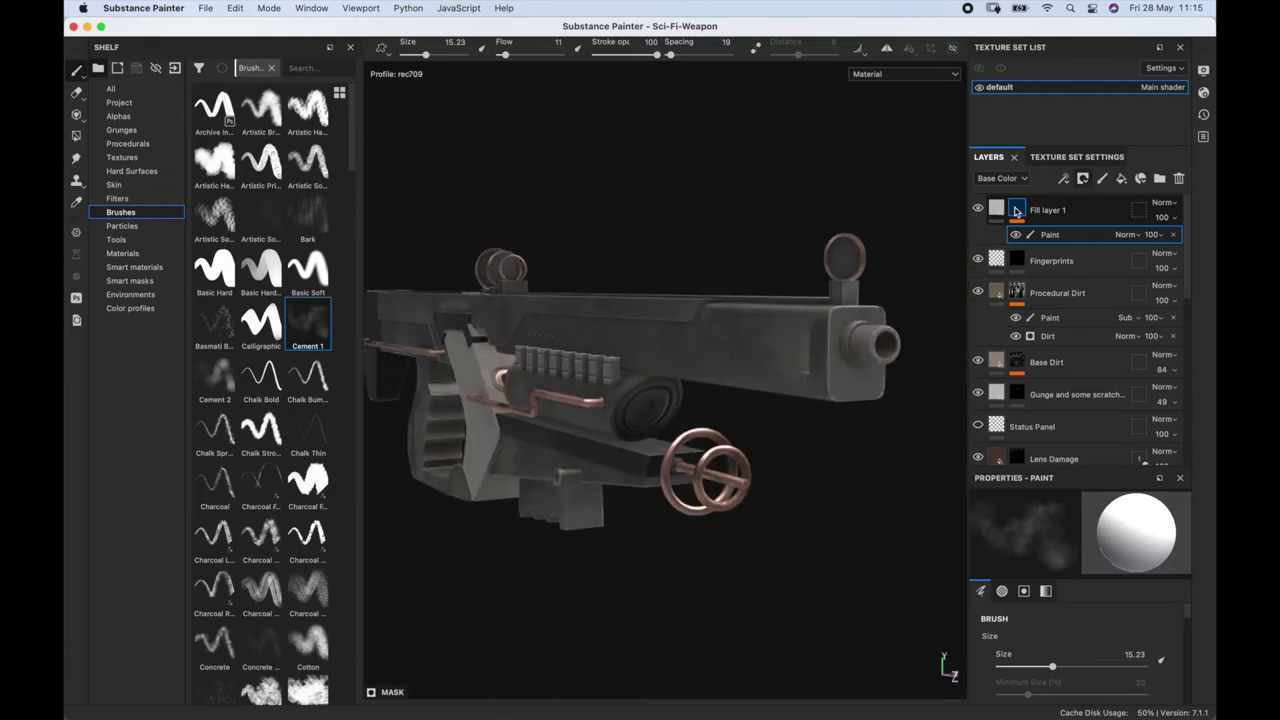
{"action": "left_click", "coordinate": [1016, 210]}
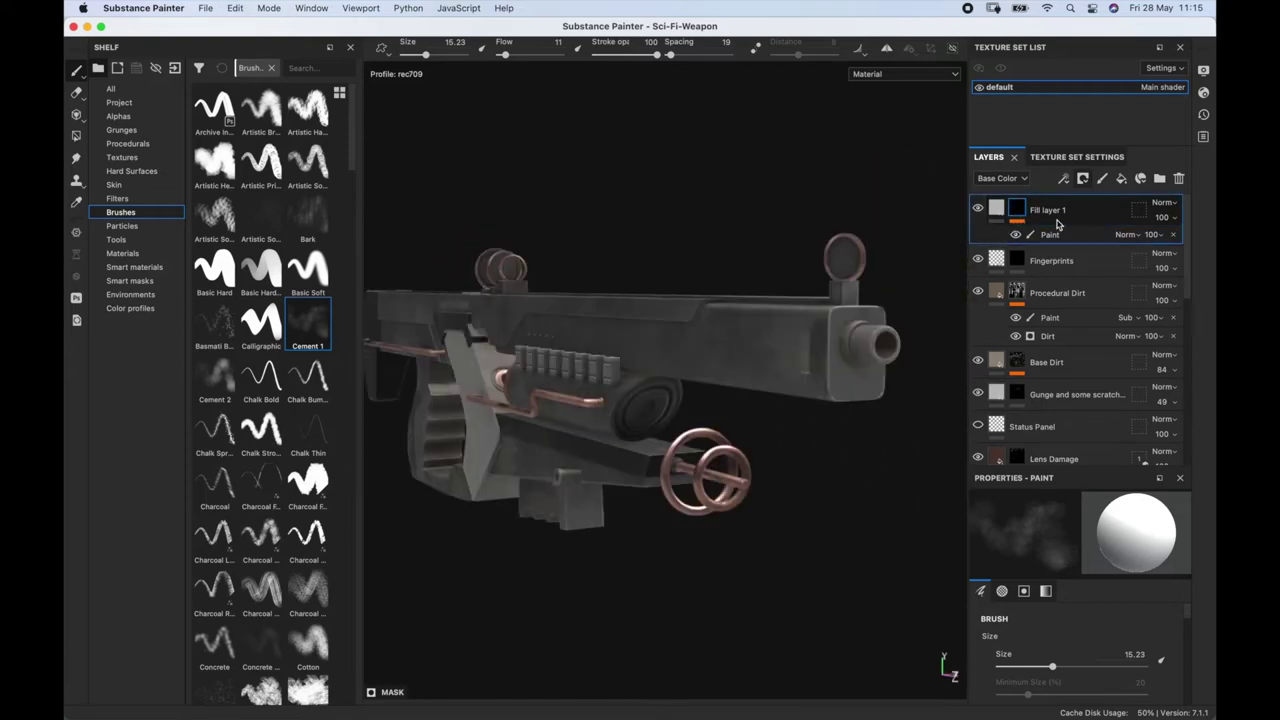
{"action": "left_click", "coordinate": [1178, 178]}
{"action": "left_click_drag", "start_coordinate": [560, 380], "coordinate": [655, 385], "text": "alt"}
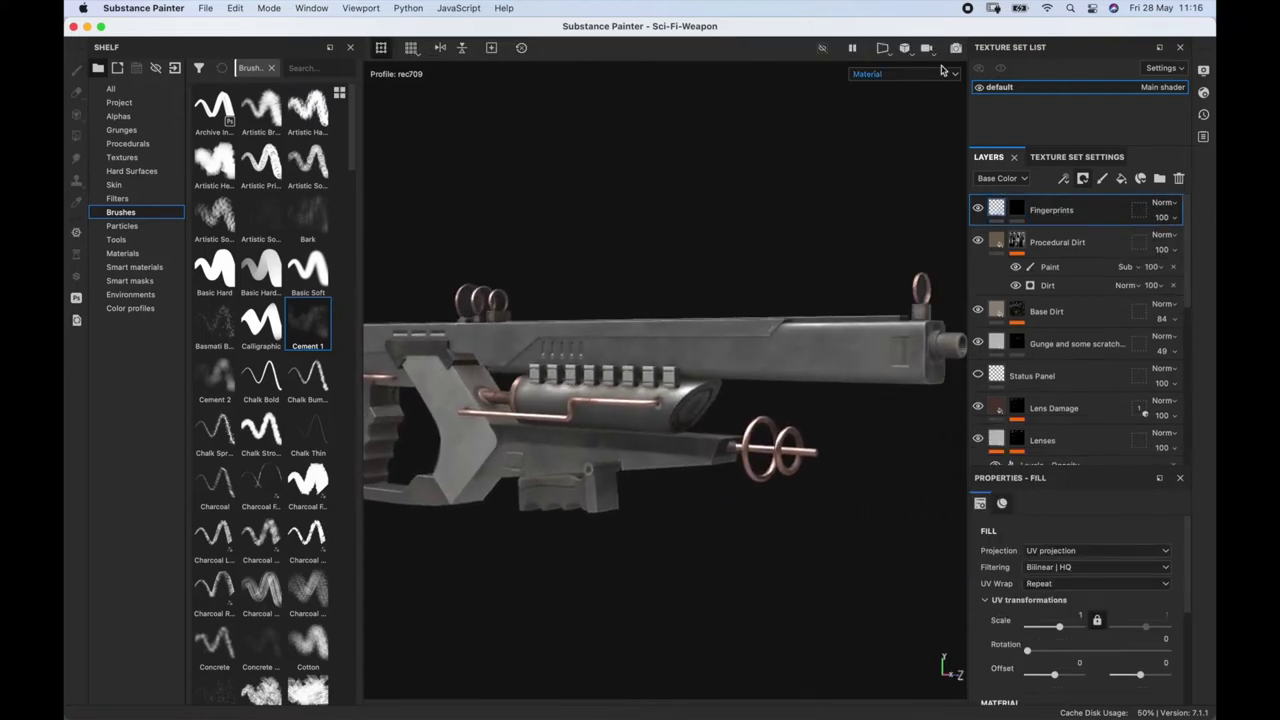
Switch the viewport to the Iray render and orbit camera and lighting around the weapon.
{"action": "key", "text": "F10"}
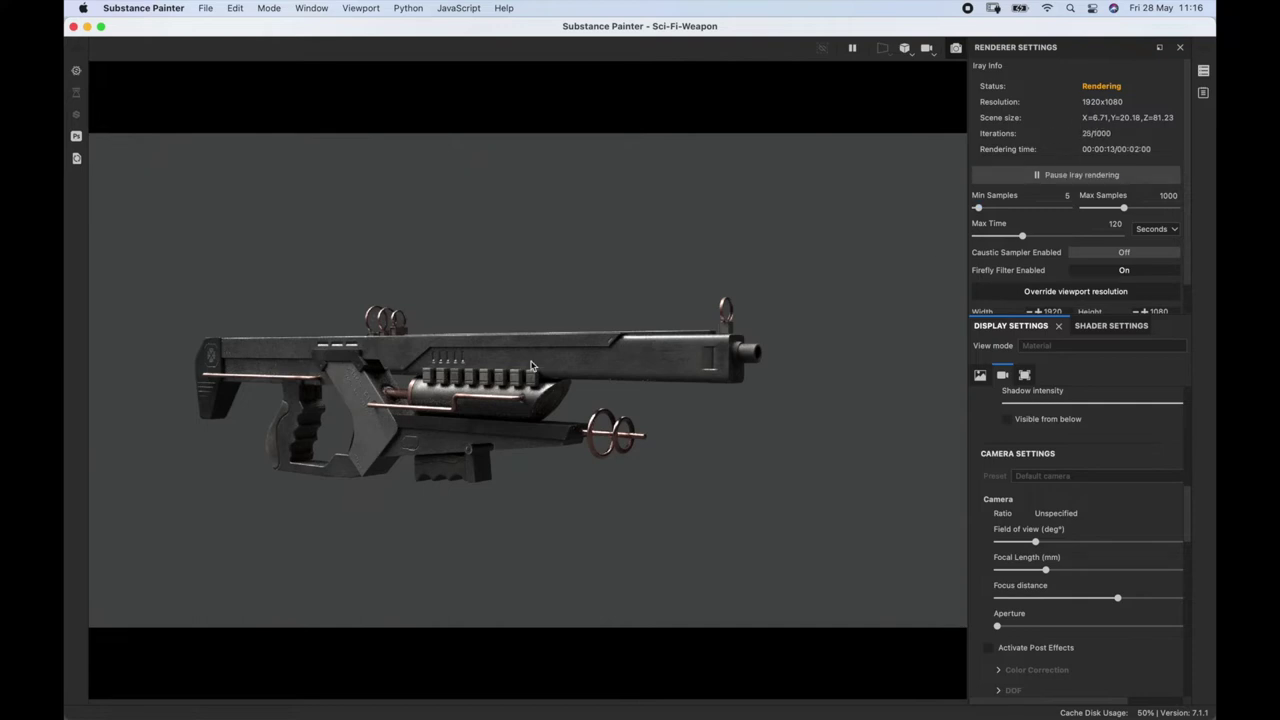
{"action": "left_click_drag", "start_coordinate": [440, 340], "coordinate": [123, 349], "text": "alt"}
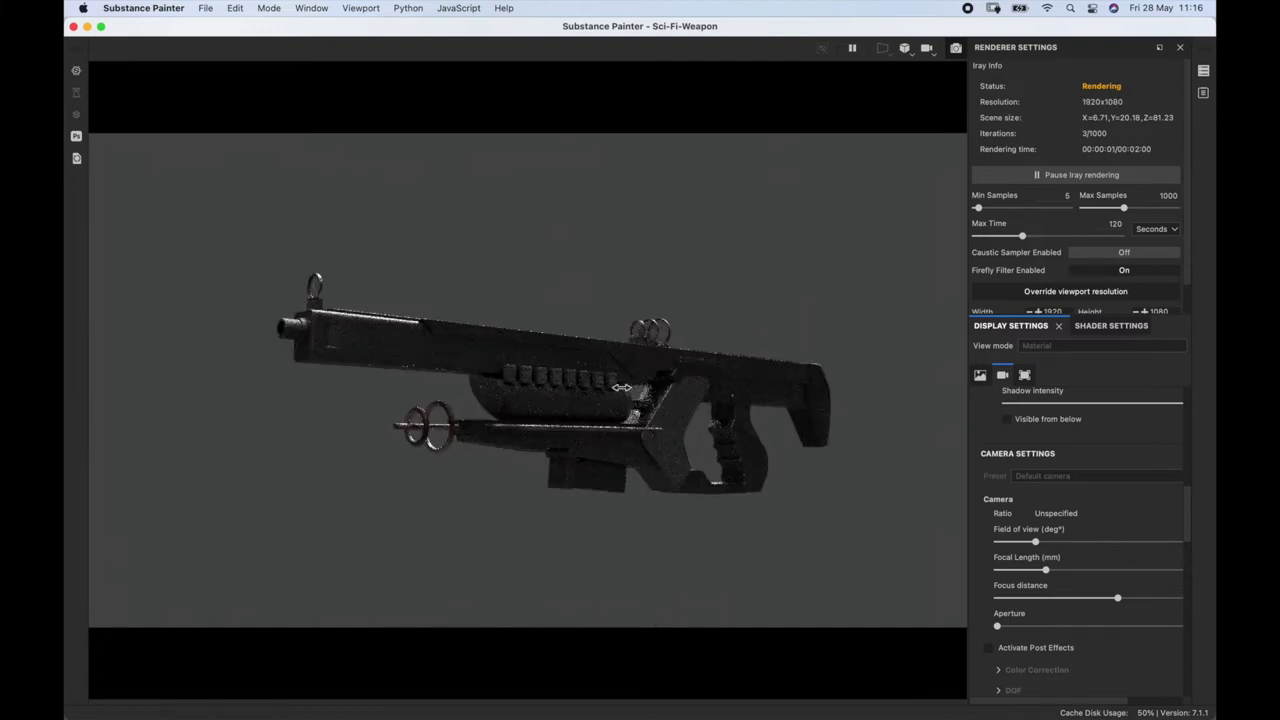
{"action": "right_click_drag", "start_coordinate": [620, 387], "coordinate": [474, 456], "text": "shift"}
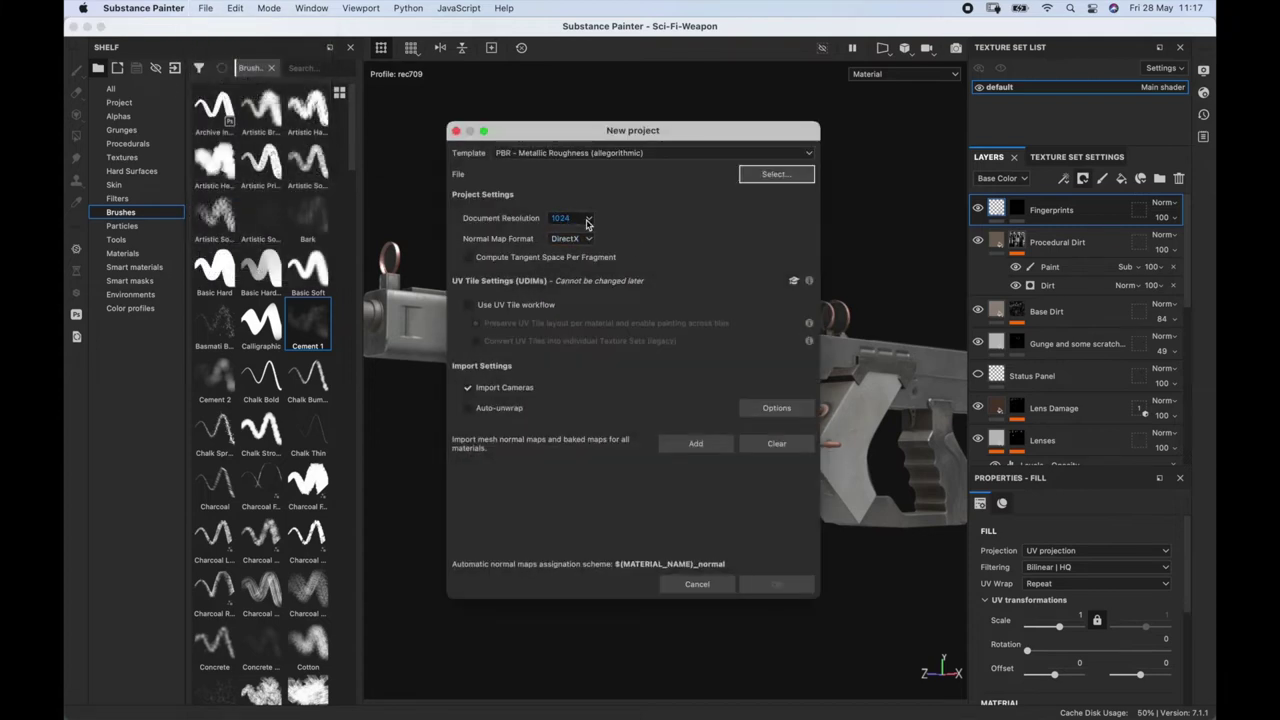
Create a 2048-resolution project from Downloads/Low_Poly_Tri.obj, choosing Don't Save for the weapon project.
{"action": "left_click", "coordinate": [587, 220]}
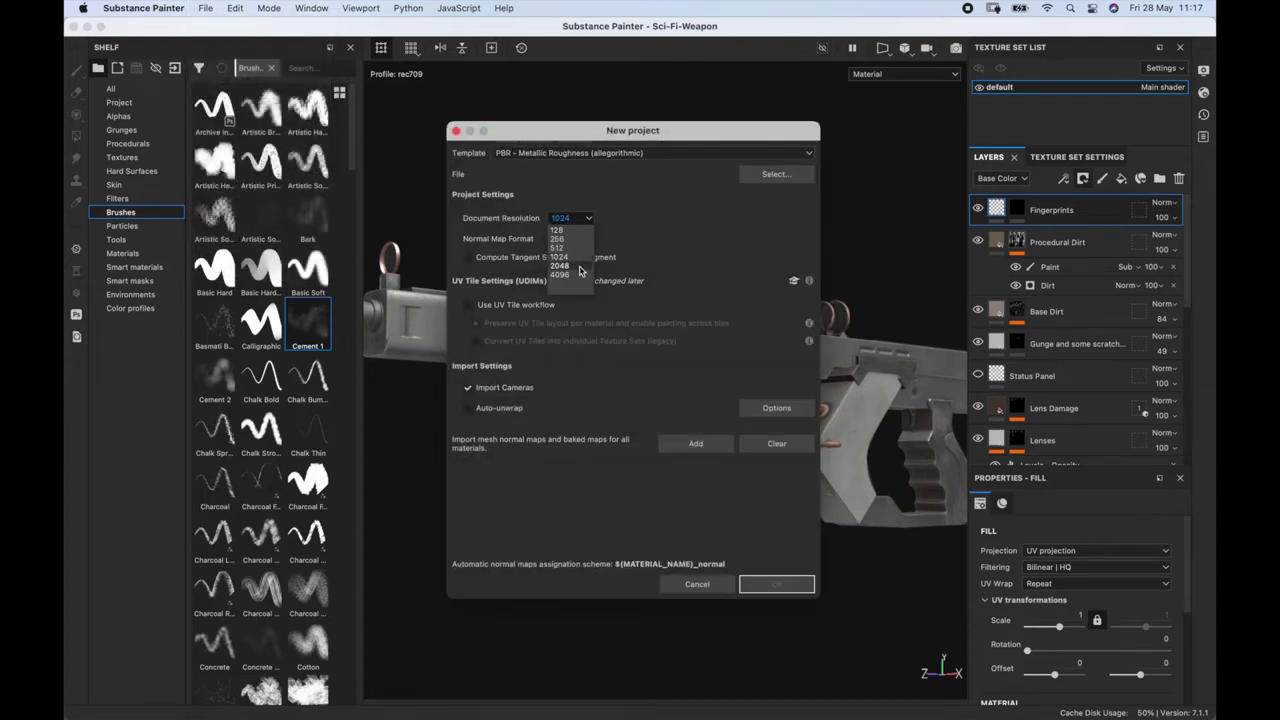
{"action": "left_click", "coordinate": [576, 267]}
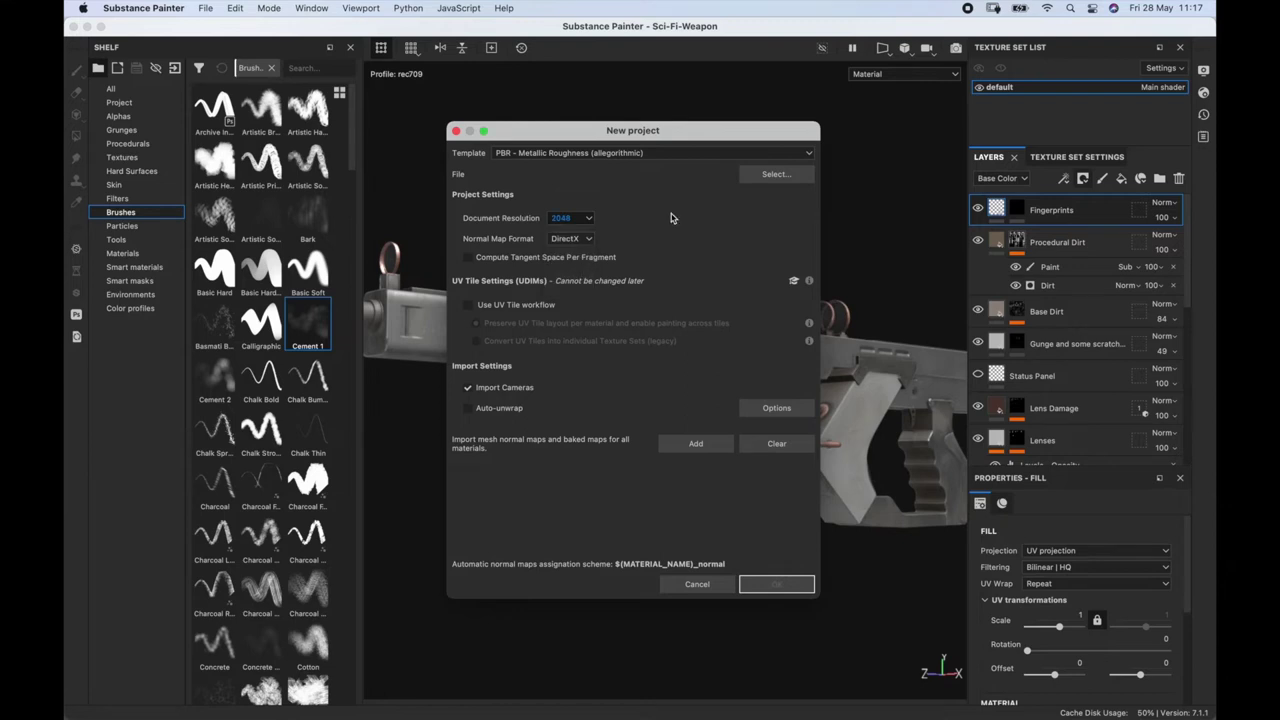
{"action": "left_click", "coordinate": [776, 174]}
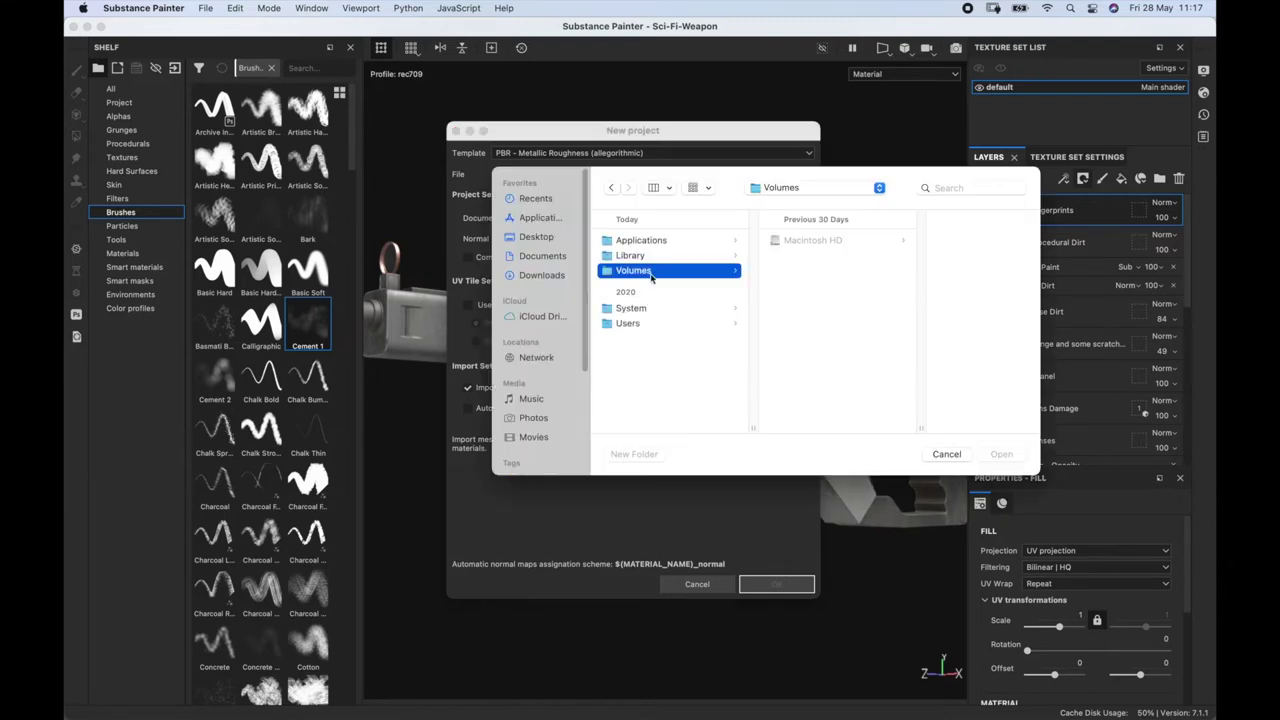
{"action": "left_click", "coordinate": [543, 311]}
{"action": "left_click", "coordinate": [651, 423]}
{"action": "left_click", "coordinate": [988, 455]}
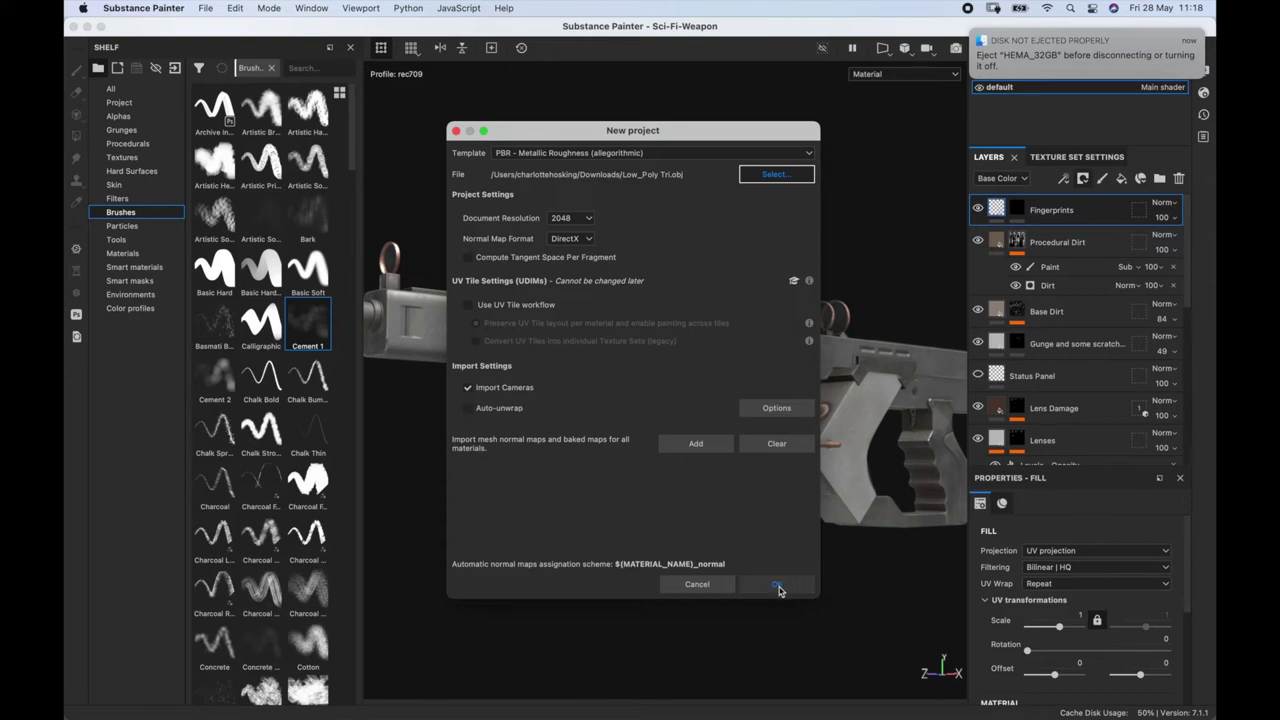
{"action": "left_click", "coordinate": [778, 588]}
{"action": "left_click", "coordinate": [606, 387]}
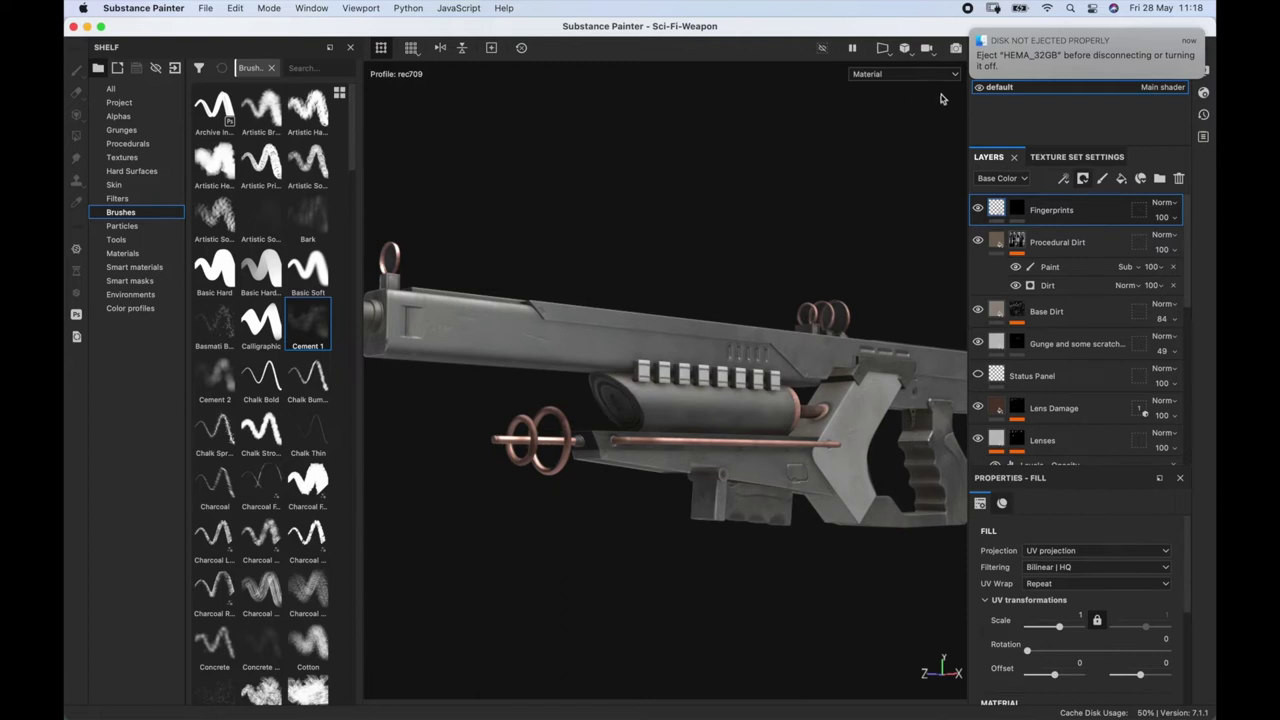
{"action": "left_click", "coordinate": [975, 35]}
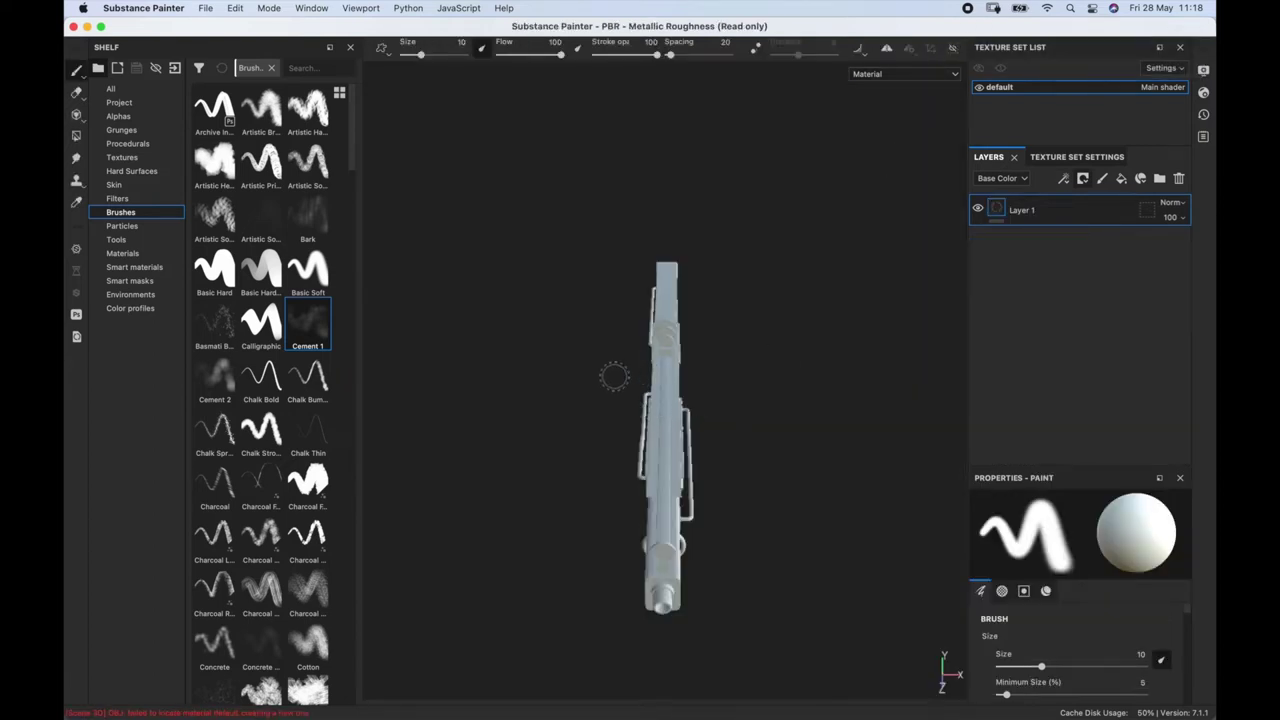
Enable temporal anti-aliasing and set anisotropic filtering to High (8spp) in Display Settings.
{"action": "left_click_drag", "start_coordinate": [611, 377], "coordinate": [752, 302], "text": "alt"}
{"action": "right_click_drag", "start_coordinate": [752, 302], "coordinate": [697, 704], "text": "alt"}
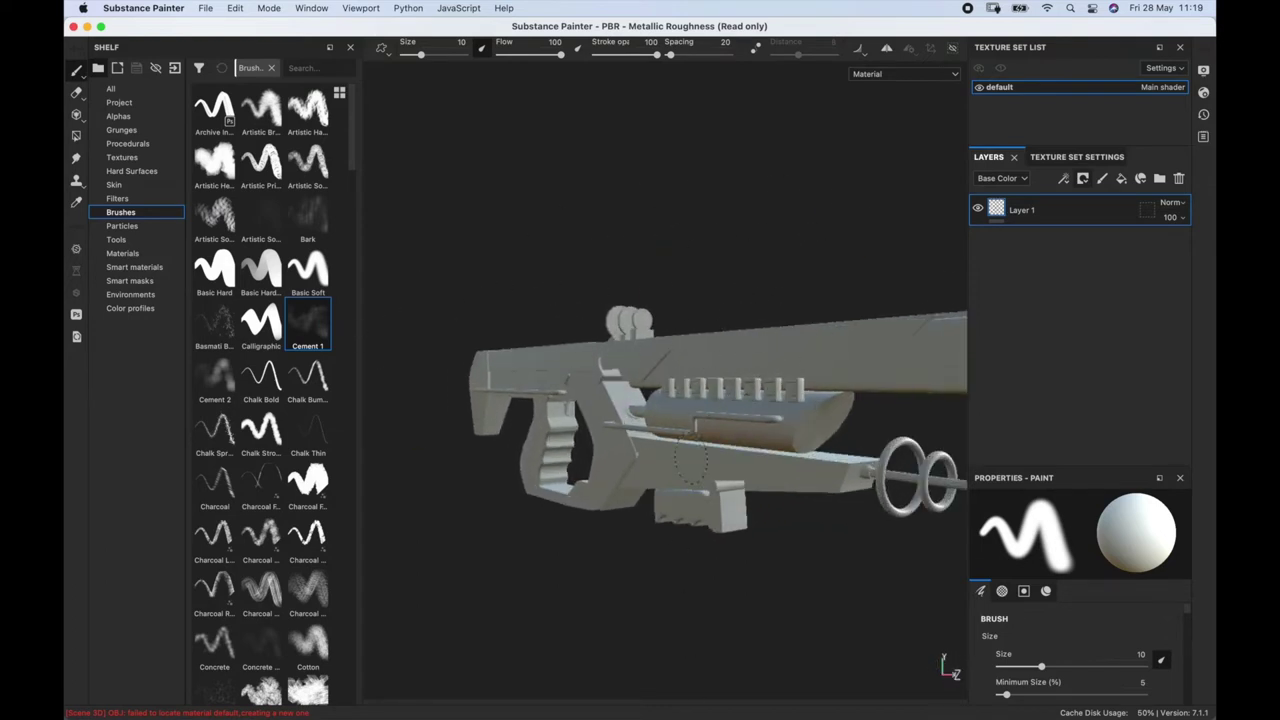
{"action": "left_click_drag", "start_coordinate": [690, 455], "coordinate": [695, 382], "text": "alt"}
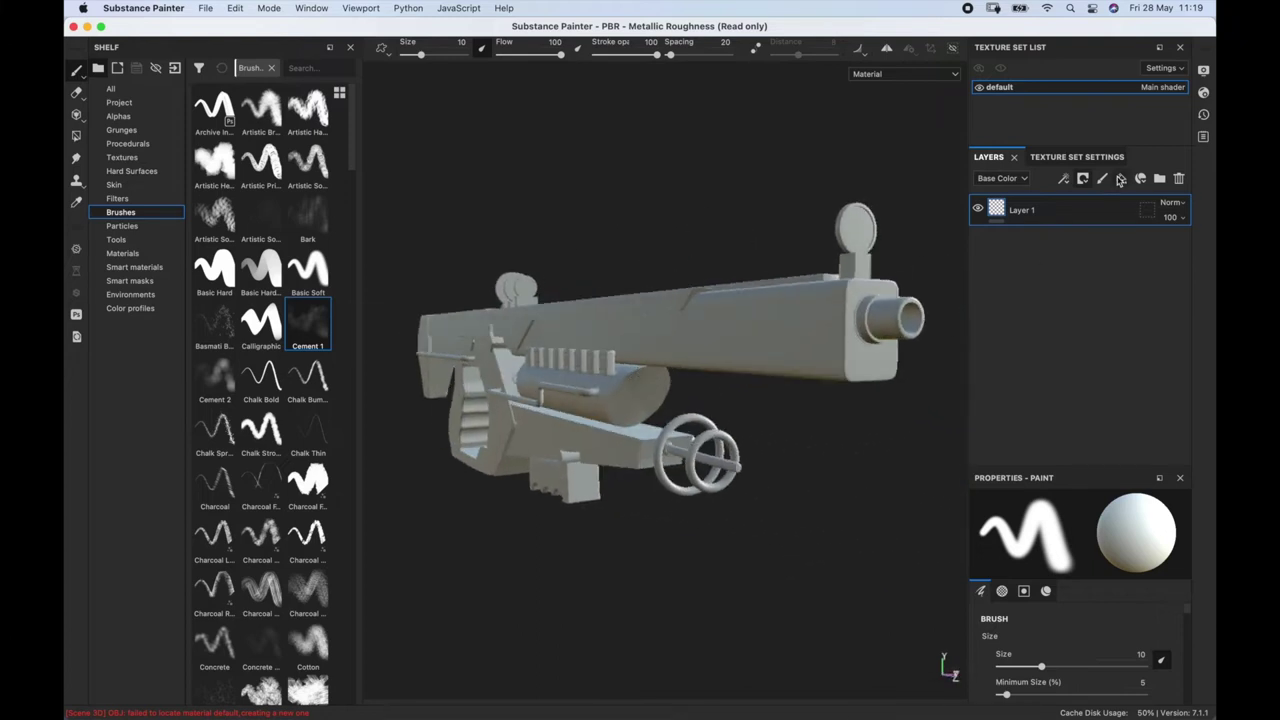
{"action": "left_click", "coordinate": [1204, 72]}
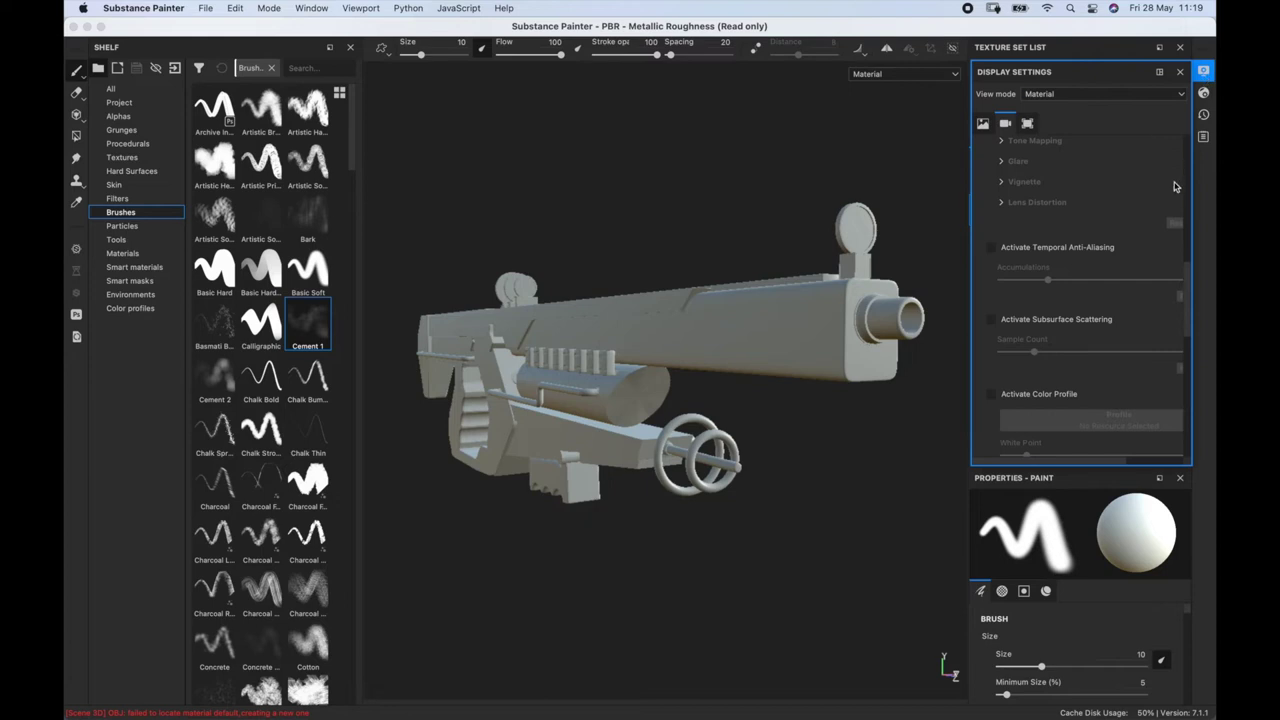
{"action": "left_click", "coordinate": [998, 247]}
{"action": "left_click_drag", "start_coordinate": [605, 330], "coordinate": [710, 372], "text": "alt"}
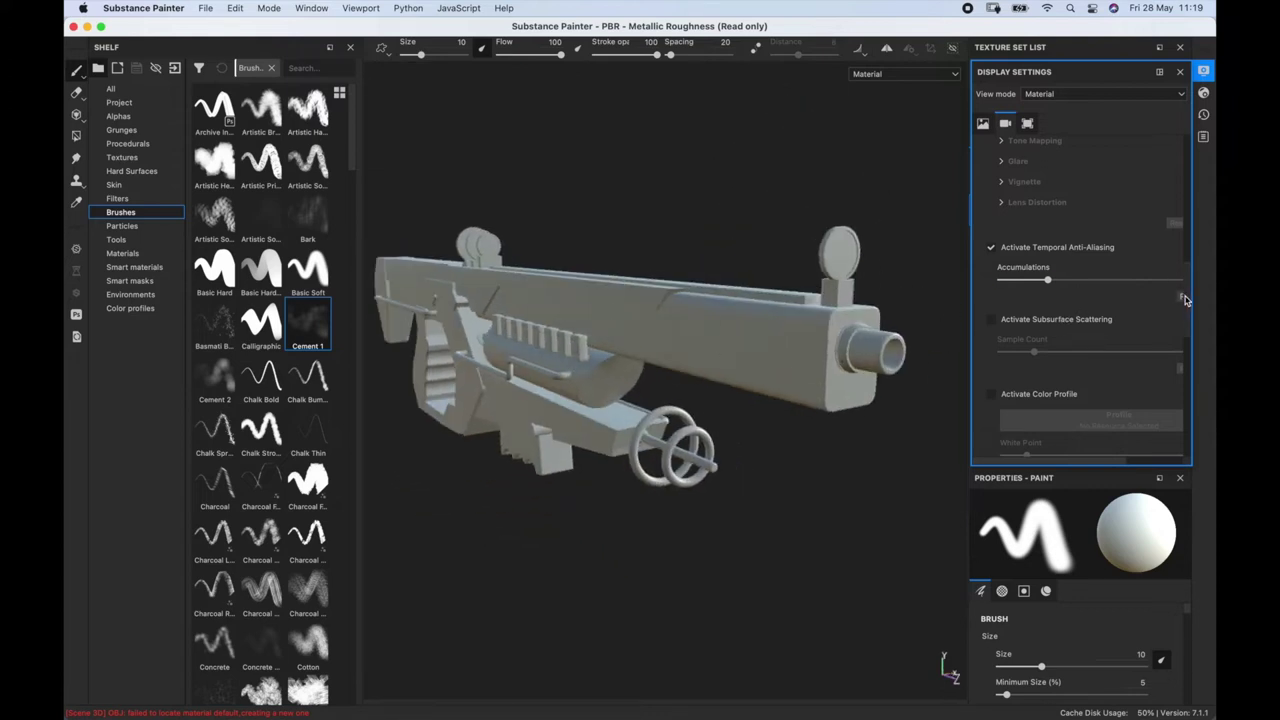
{"action": "scroll", "coordinate": [1185, 300], "scroll_direction": "down", "scroll_amount": 5}
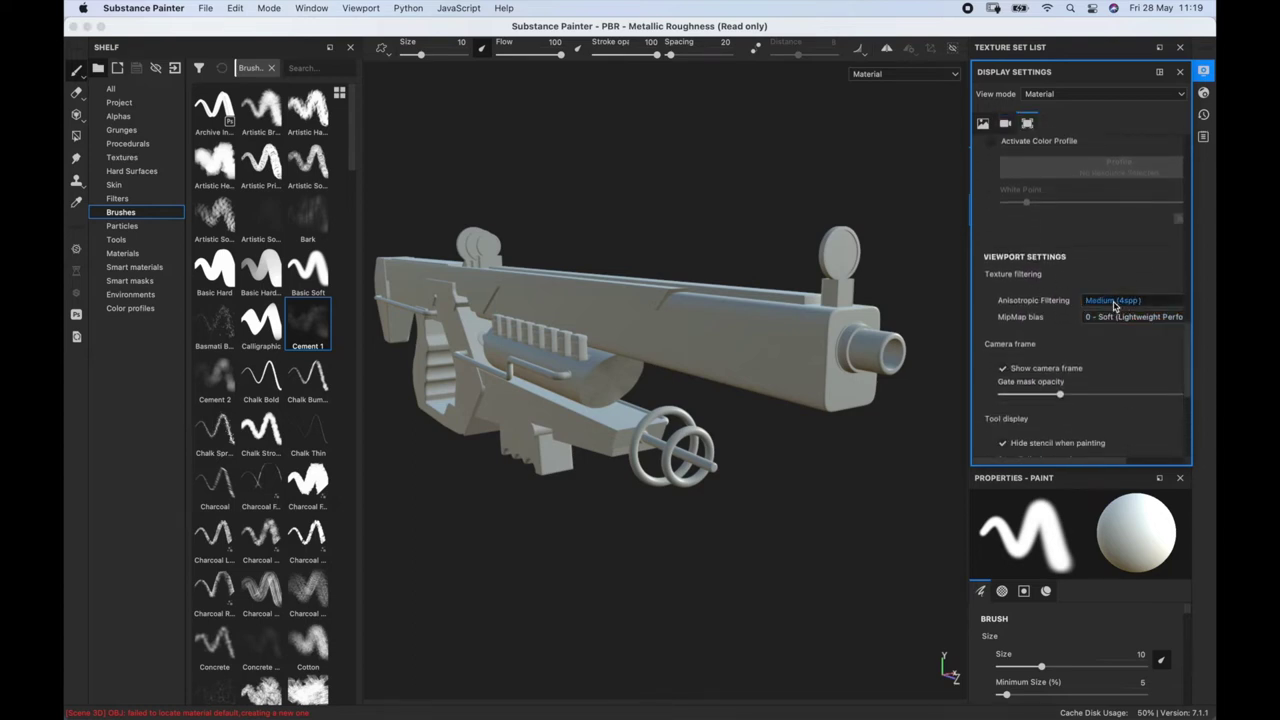
{"action": "left_click", "coordinate": [1108, 302]}
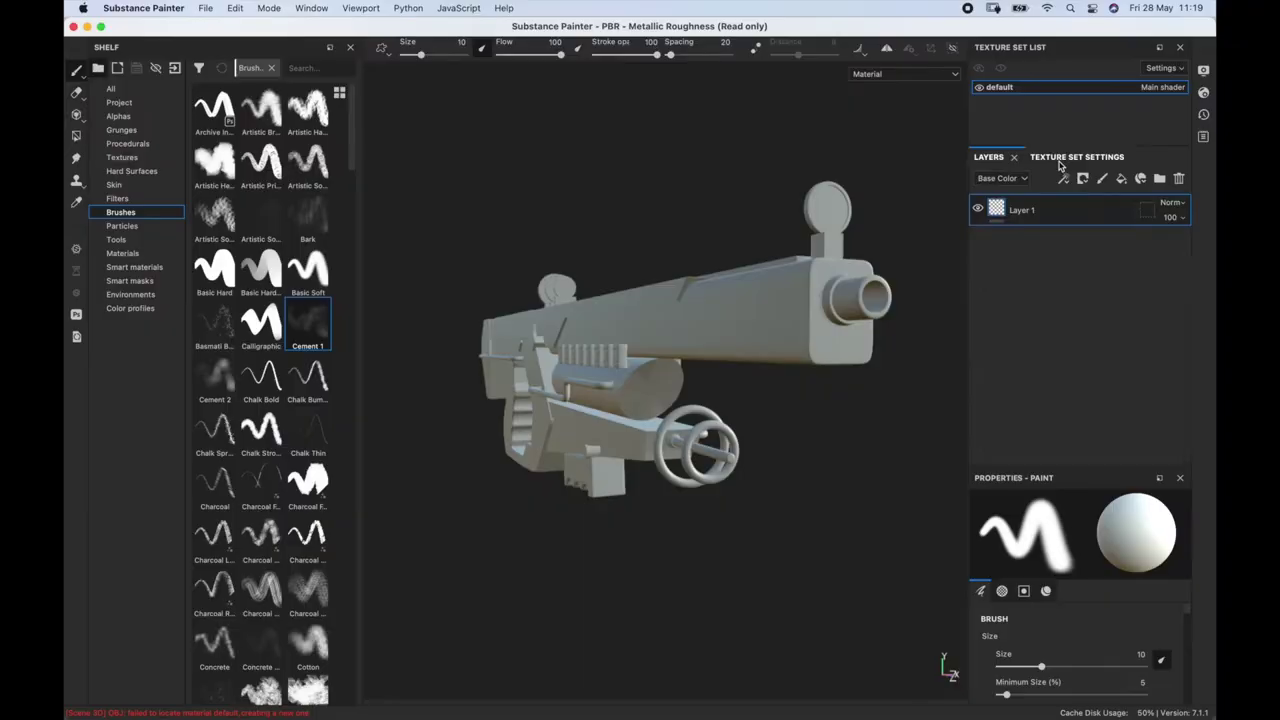
Bake the default mesh maps at 2048 output size with the ID map excluded.
{"action": "left_click", "coordinate": [1057, 157]}
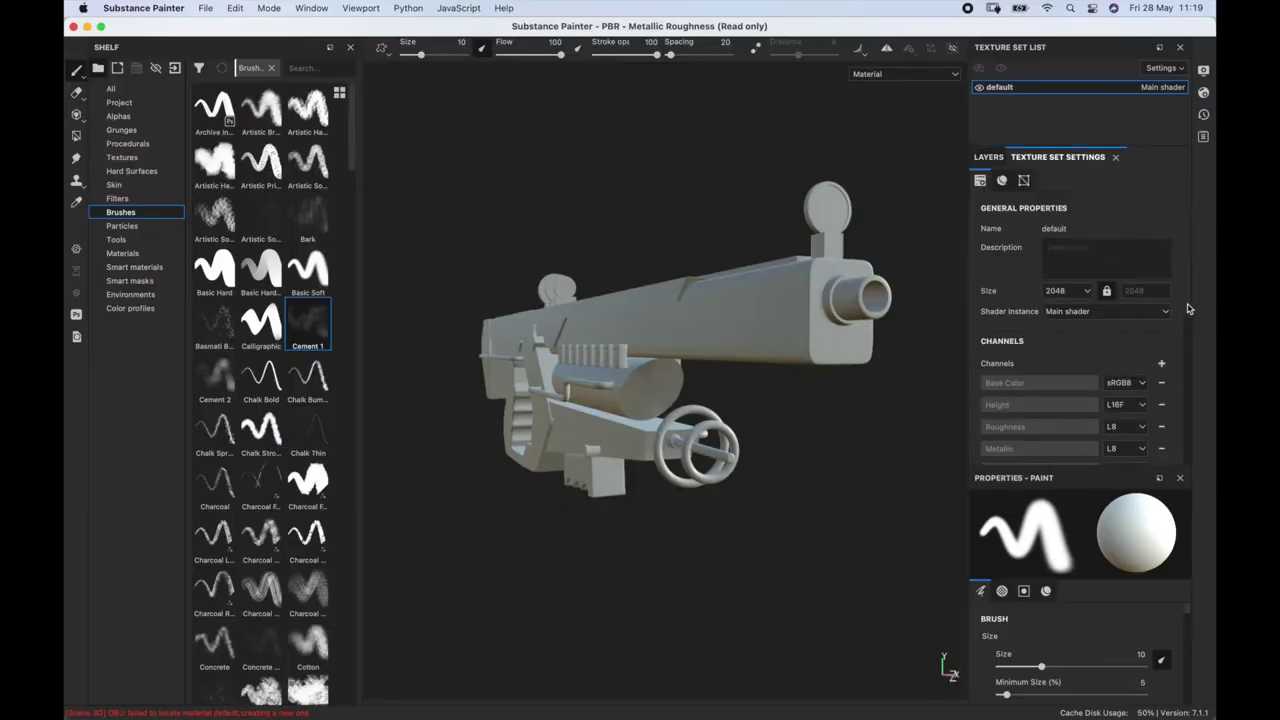
{"action": "scroll", "coordinate": [1170, 370], "scroll_direction": "down", "scroll_amount": 5}
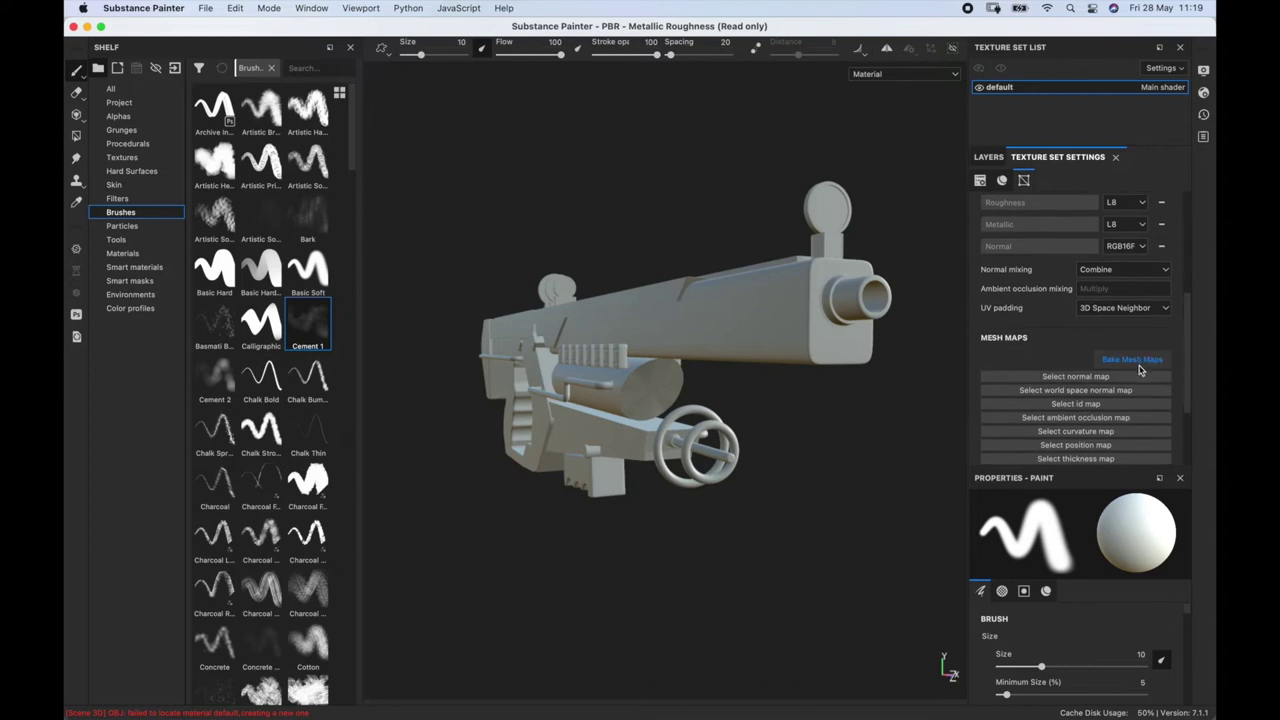
{"action": "left_click", "coordinate": [1136, 362]}
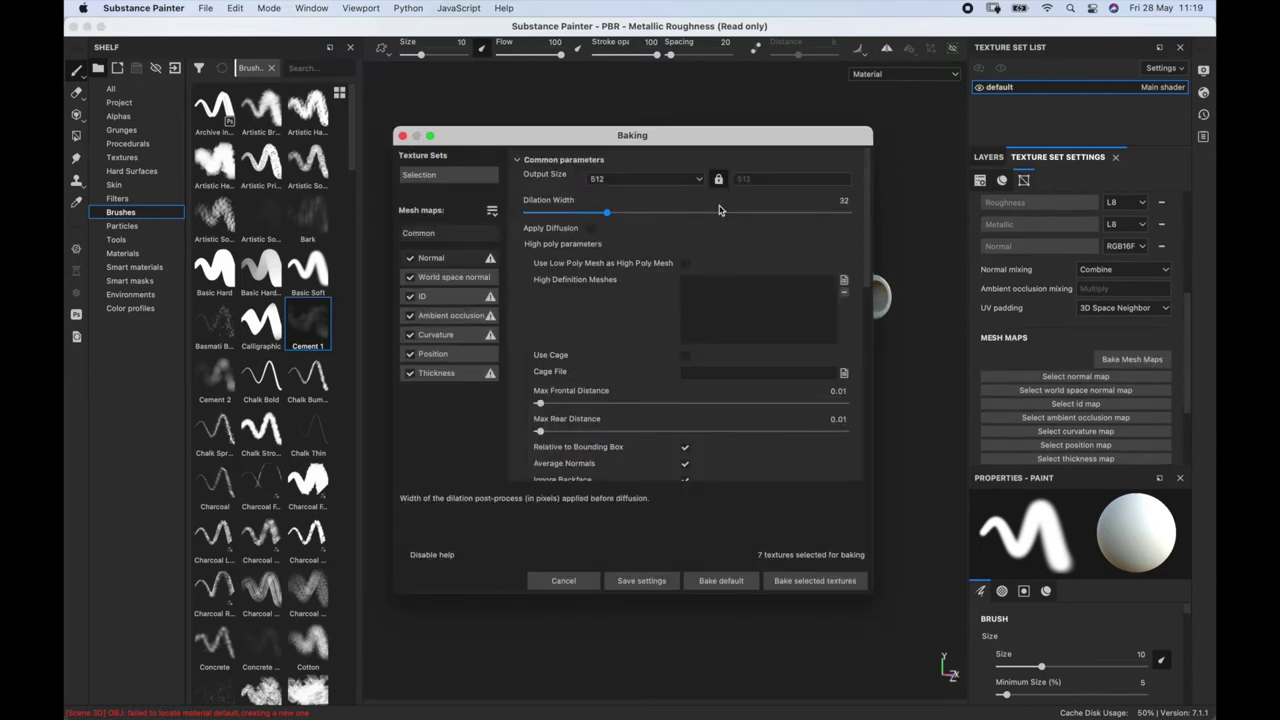
{"action": "left_click", "coordinate": [648, 179]}
{"action": "scroll", "coordinate": [670, 251], "scroll_direction": "down", "scroll_amount": 2}
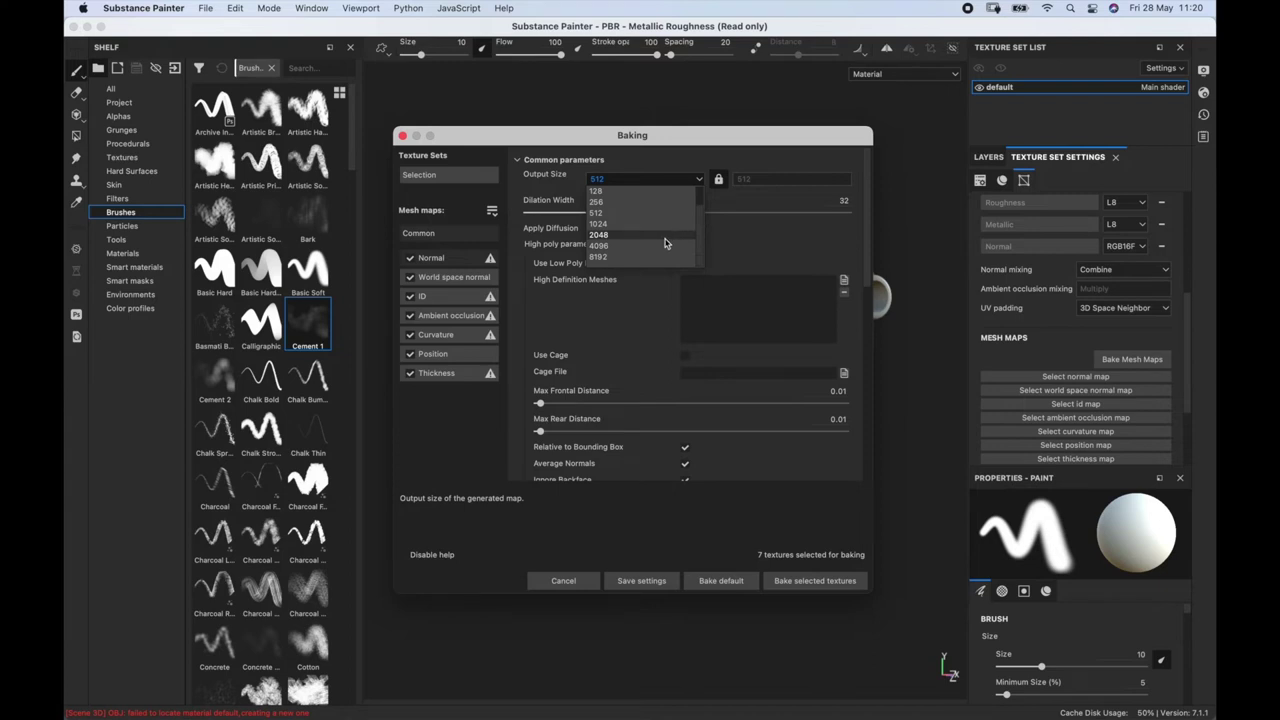
{"action": "left_click", "coordinate": [665, 240]}
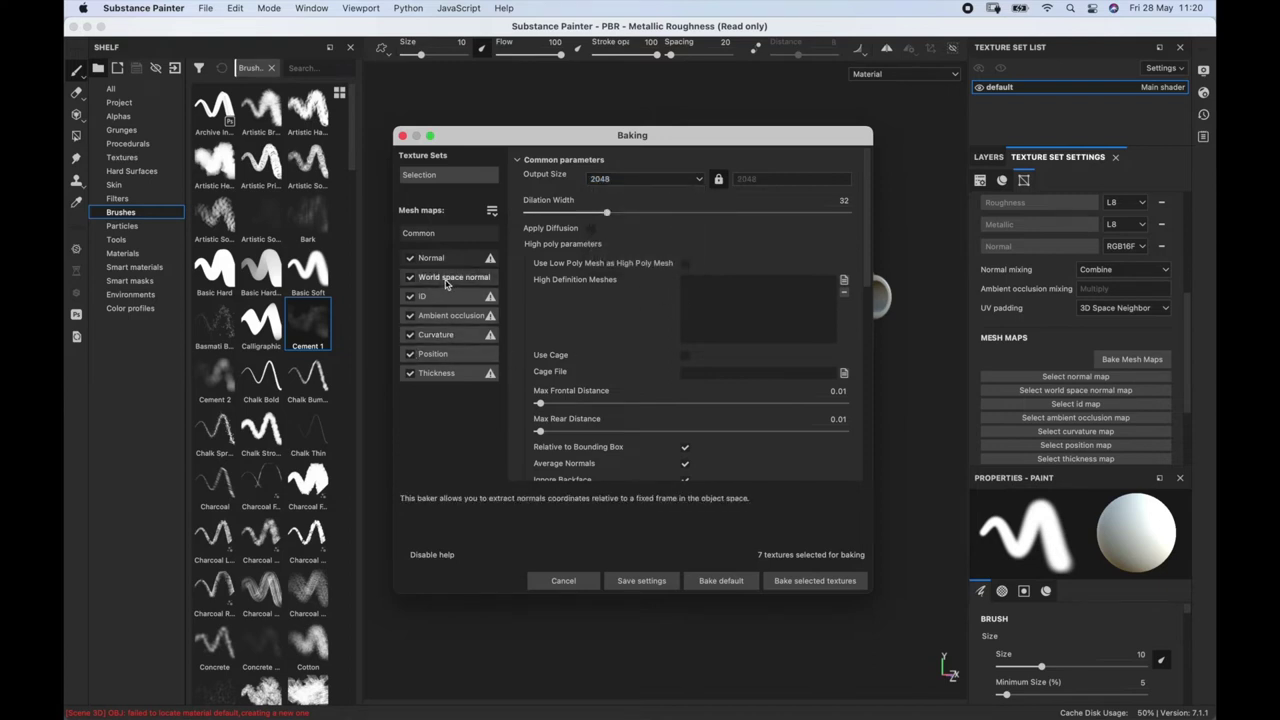
{"action": "left_click", "coordinate": [410, 297]}
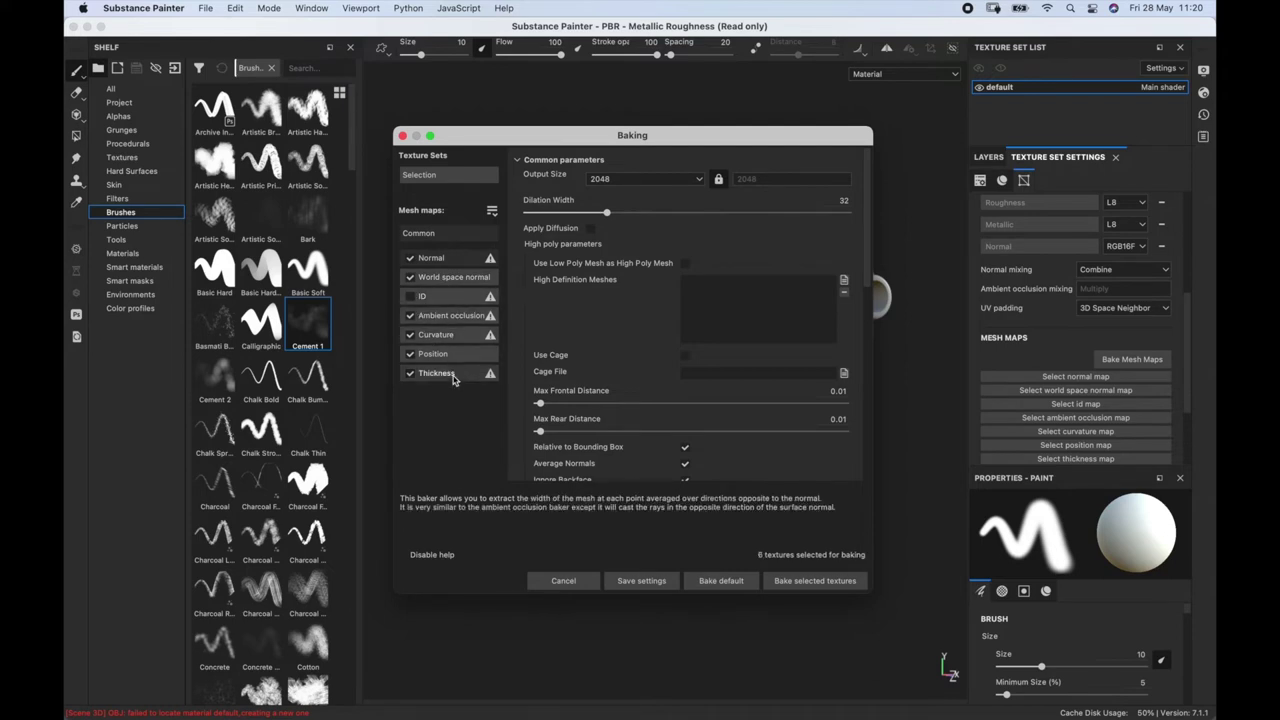
{"action": "left_click", "coordinate": [718, 581]}
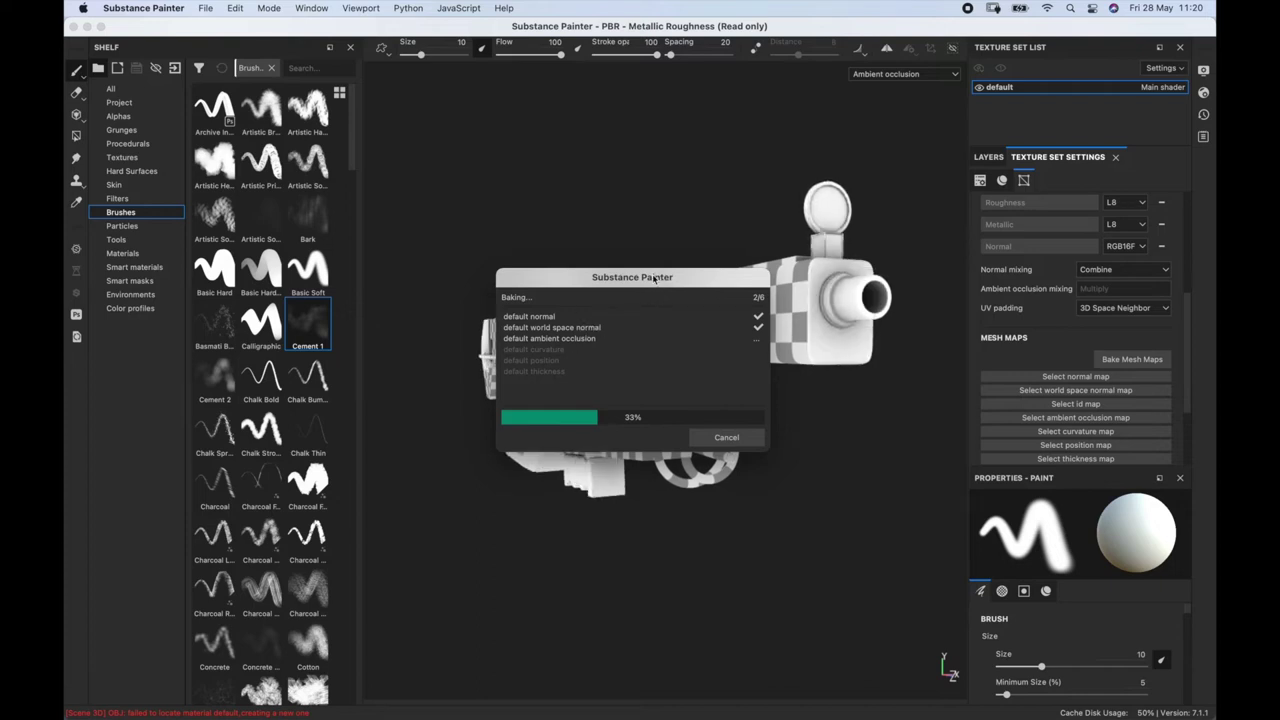
{"action": "left_click_drag", "start_coordinate": [654, 280], "coordinate": [455, 83]}
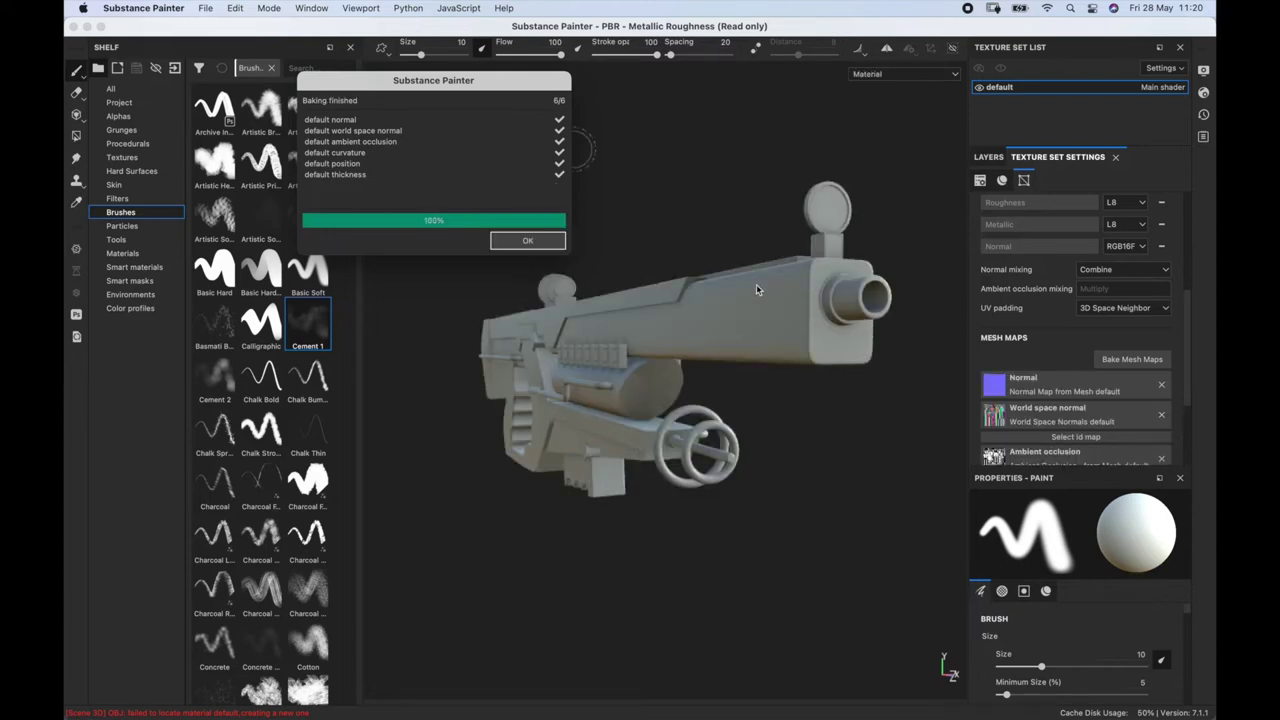
Close the bake report, filter the Materials shelf by 'metal', and drag Steel Rust and Wear onto the gun.
{"action": "left_click", "coordinate": [527, 240]}
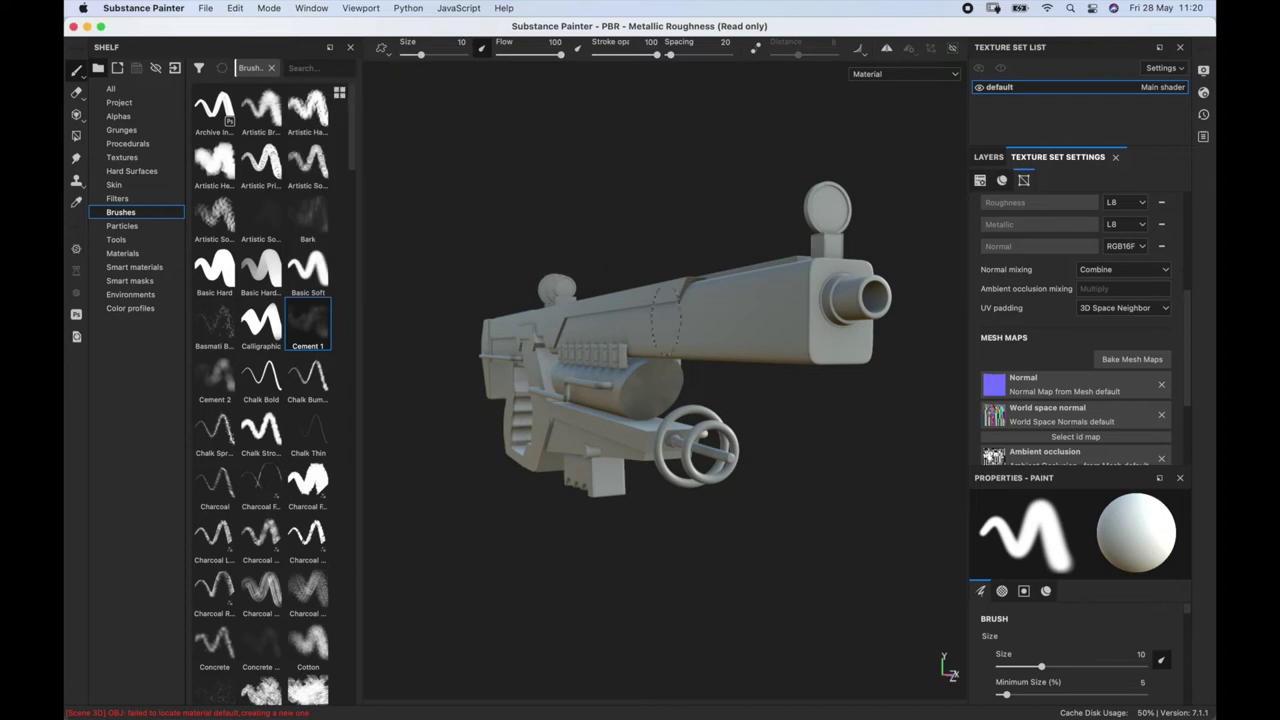
{"action": "left_click_drag", "start_coordinate": [755, 378], "coordinate": [622, 334], "text": "alt"}
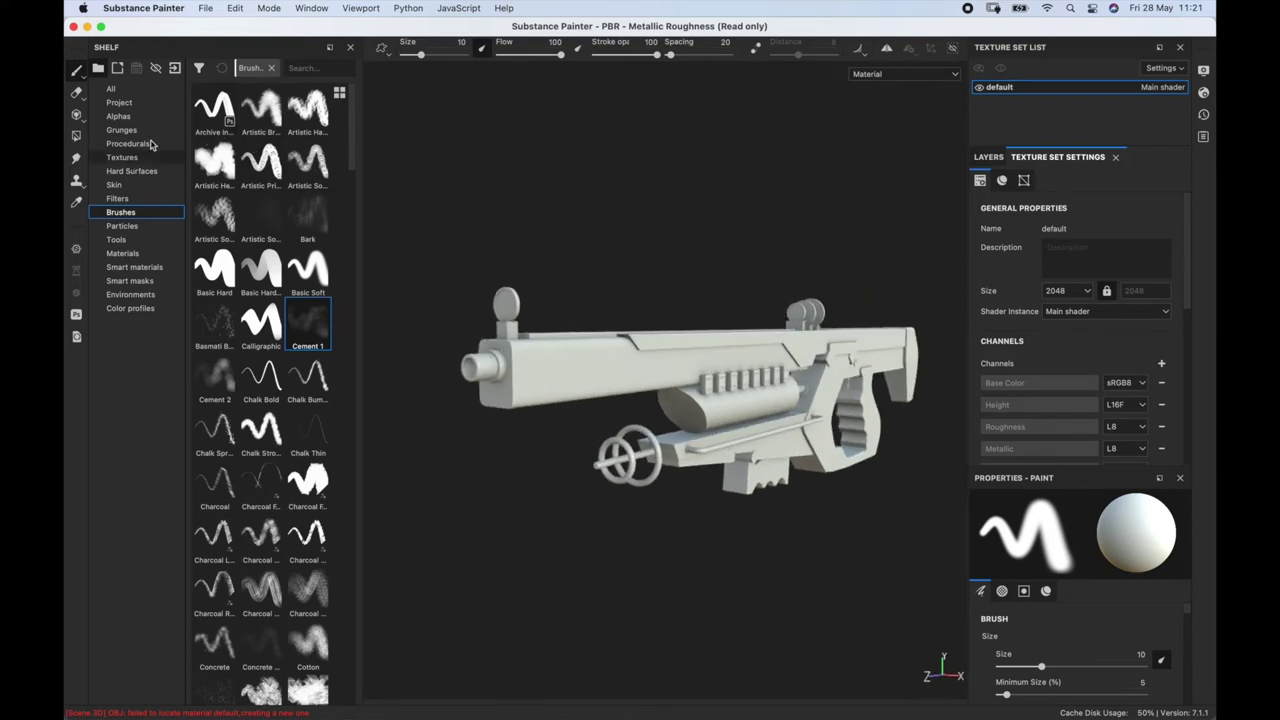
{"action": "left_click", "coordinate": [132, 254]}
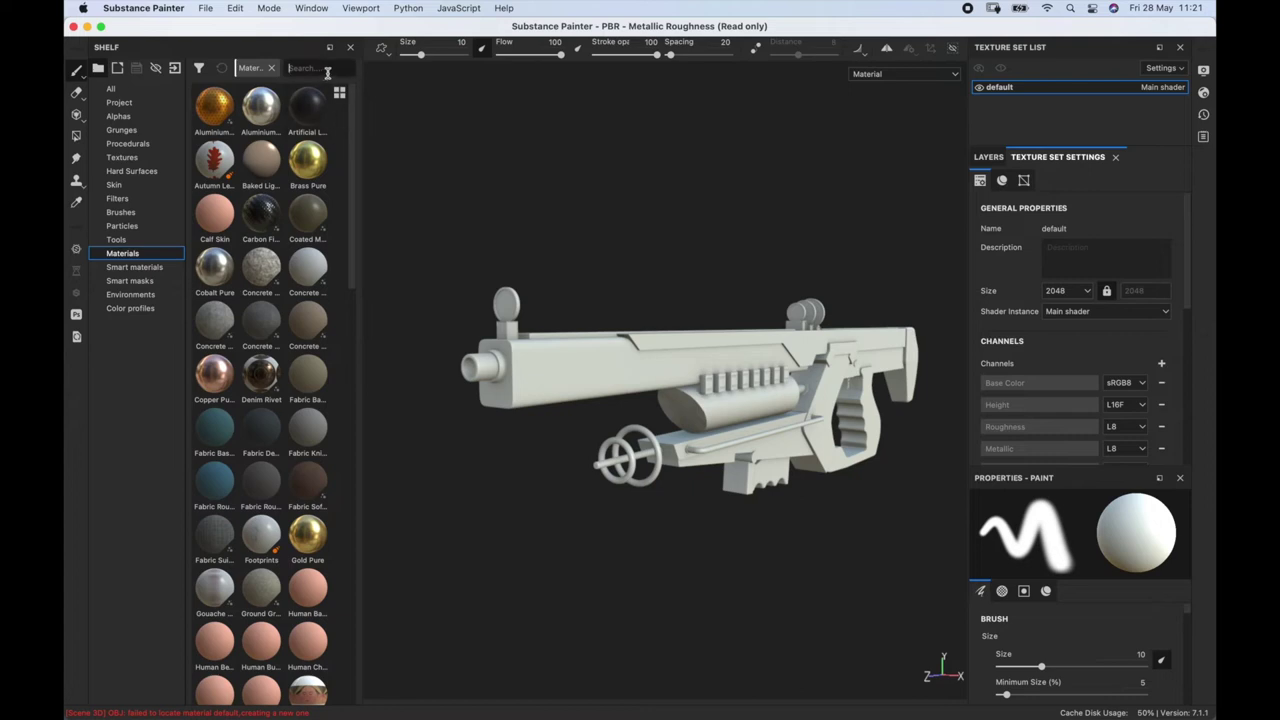
{"action": "type", "text": "metal"}
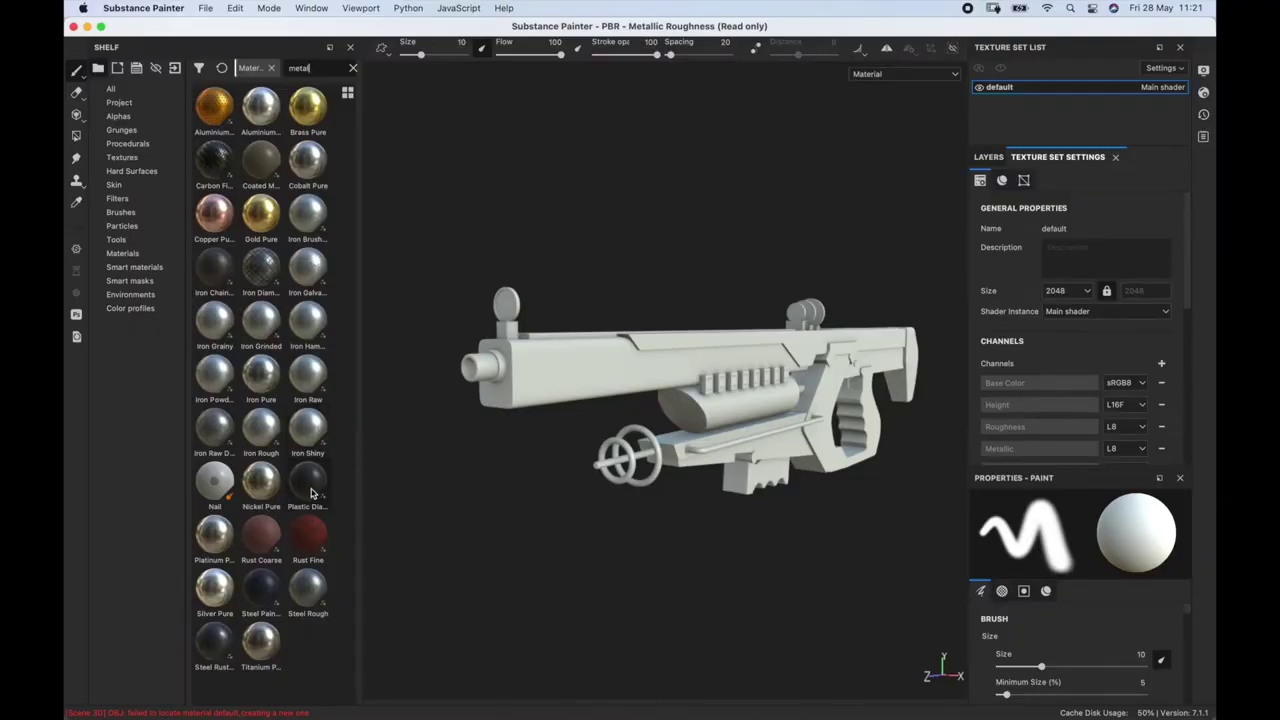
{"action": "mouse_move", "coordinate": [221, 647]}
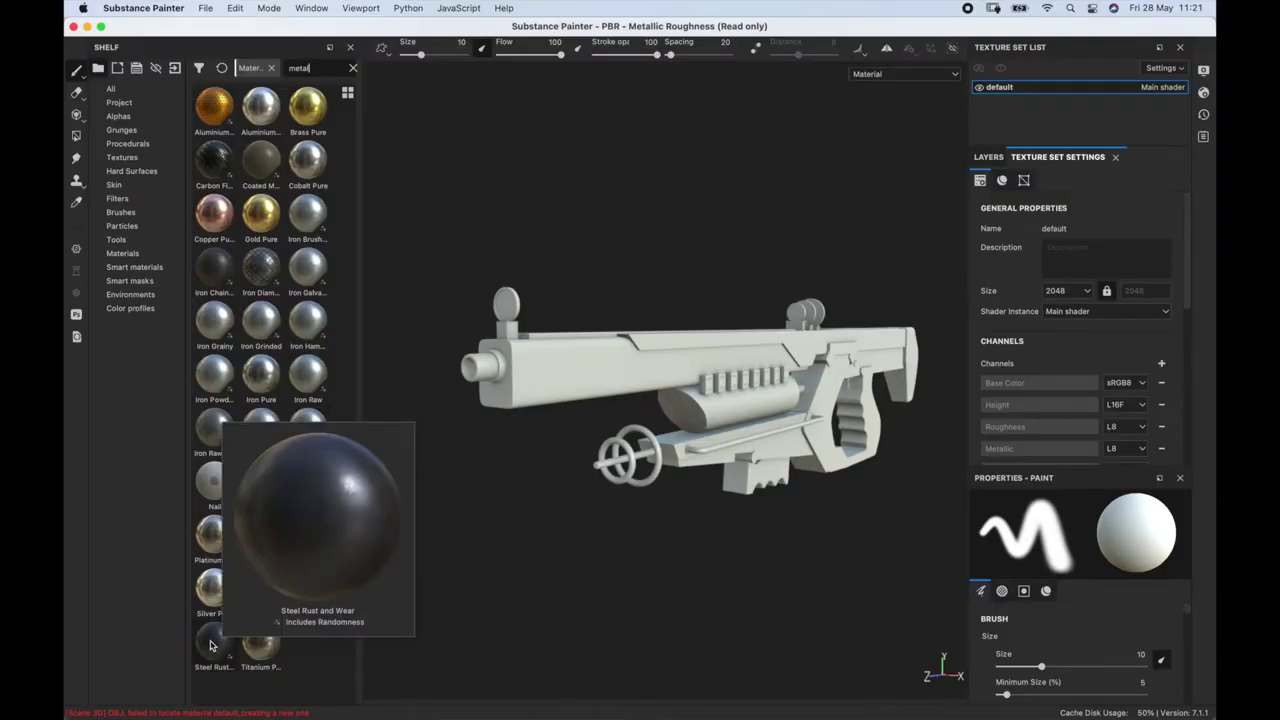
{"action": "left_click_drag", "start_coordinate": [225, 640], "coordinate": [1026, 363]}
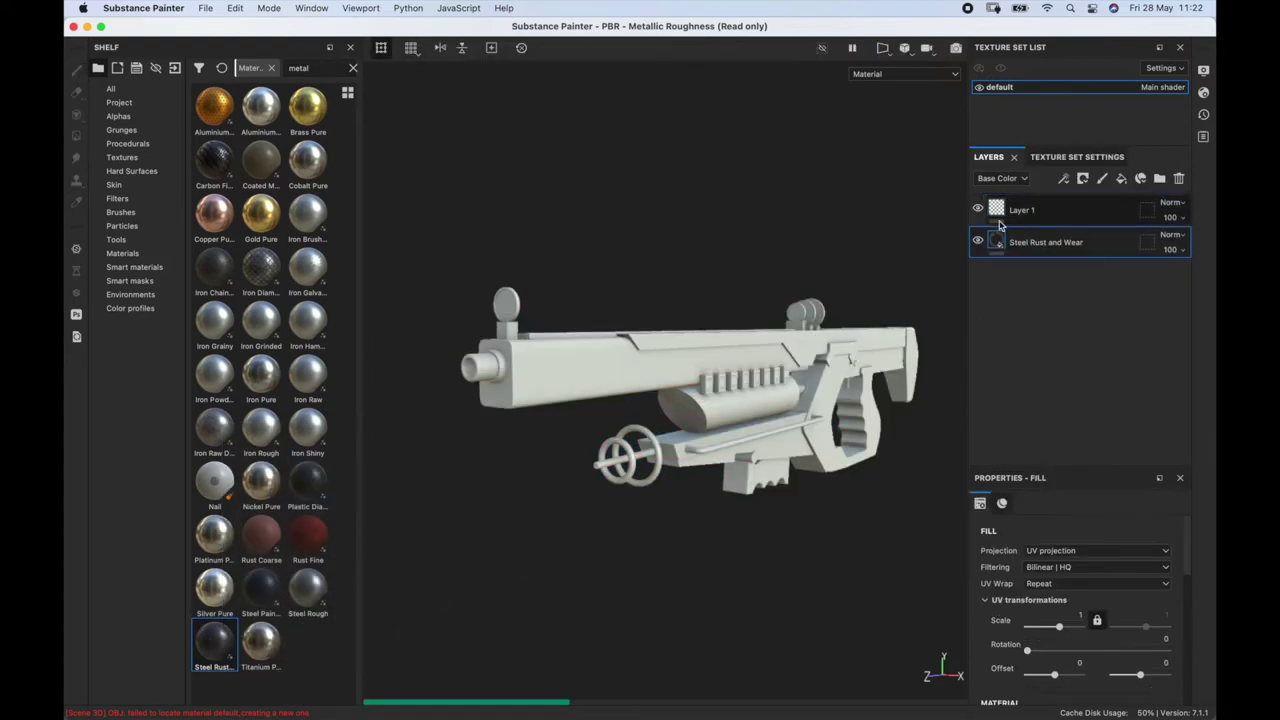
Delete the empty Layer 1 and set the Steel Rust and Wear UV scale to 8.35.
{"action": "left_click", "coordinate": [1066, 214]}
{"action": "left_click", "coordinate": [1179, 178]}
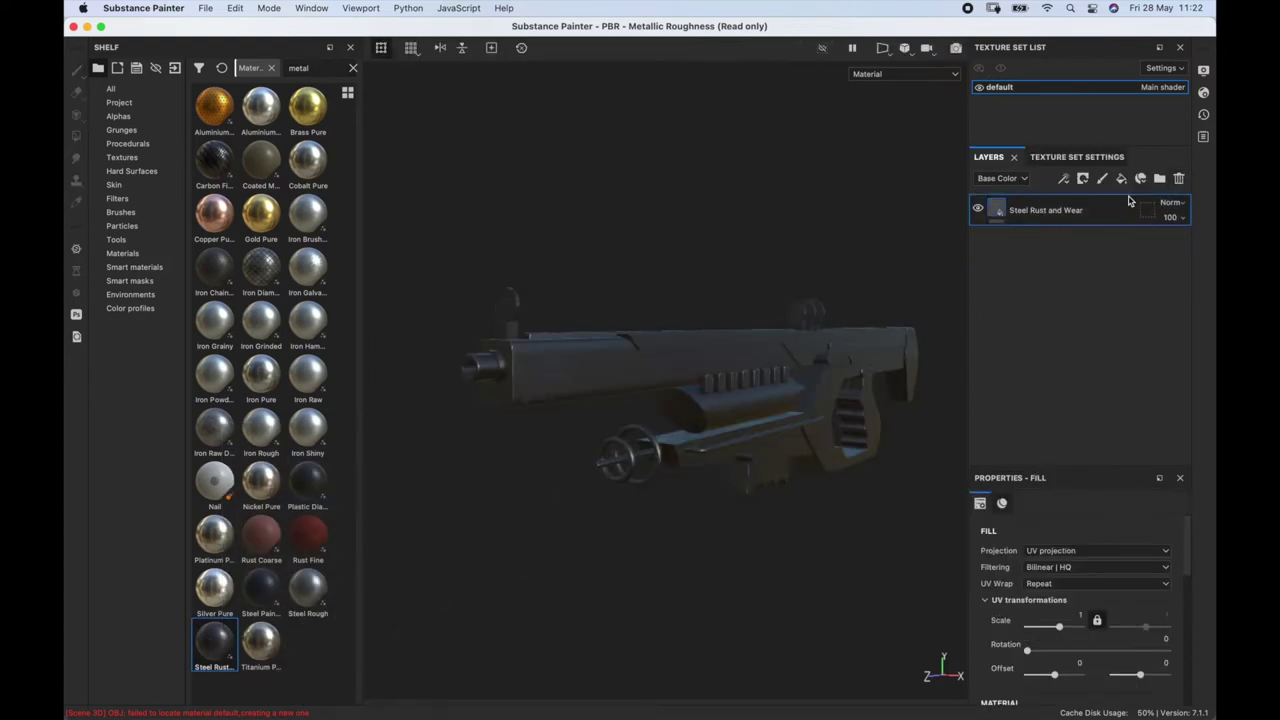
{"action": "mouse_move", "coordinate": [685, 356]}
{"action": "left_mouse_down", "text": "alt"}
{"action": "mouse_move", "coordinate": [743, 320]}
{"action": "mouse_move", "coordinate": [583, 266]}
{"action": "mouse_move", "coordinate": [569, 226]}
{"action": "mouse_move", "coordinate": [494, 316]}
{"action": "mouse_move", "coordinate": [508, 286]}
{"action": "mouse_move", "coordinate": [518, 314]}
{"action": "left_mouse_up", "text": "alt"}
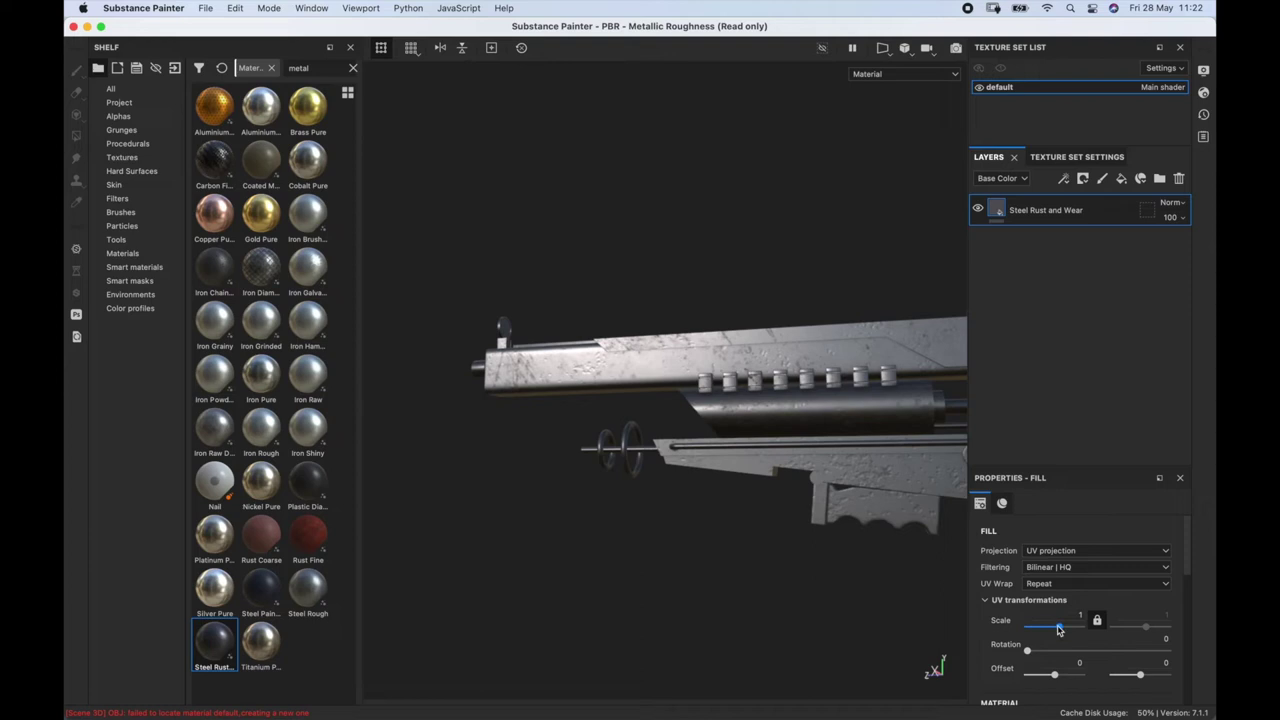
{"action": "left_click_drag", "start_coordinate": [1062, 631], "coordinate": [1065, 632]}
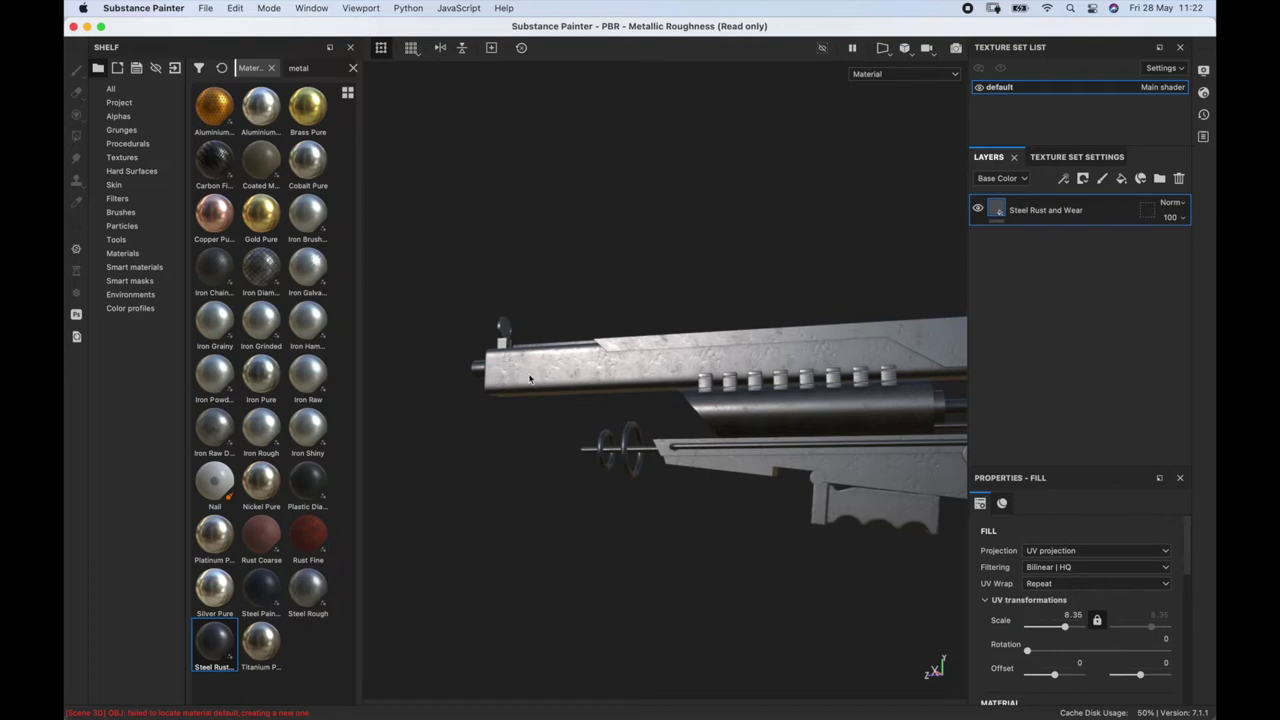
{"action": "left_click_drag", "start_coordinate": [541, 369], "coordinate": [604, 358], "text": "alt"}
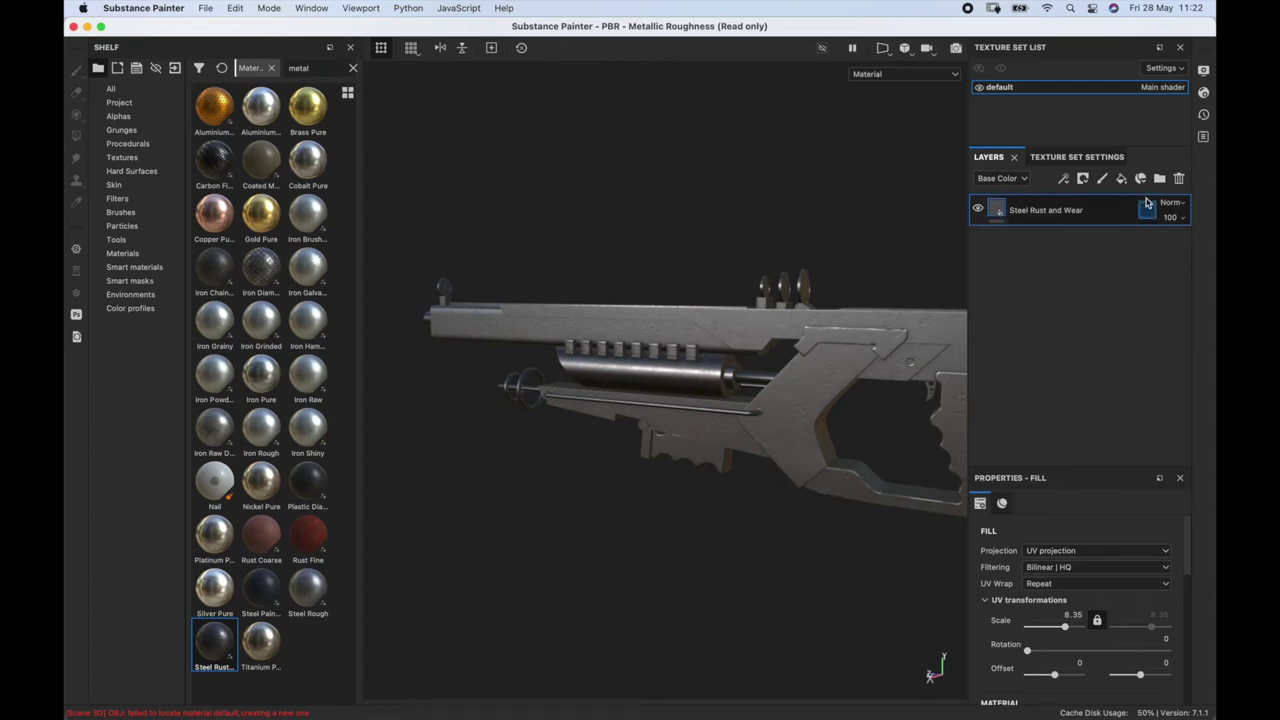
Add a geometry mask excluding all meshes, then include only the top and lower barrel parts.
{"action": "left_click", "coordinate": [1148, 211]}
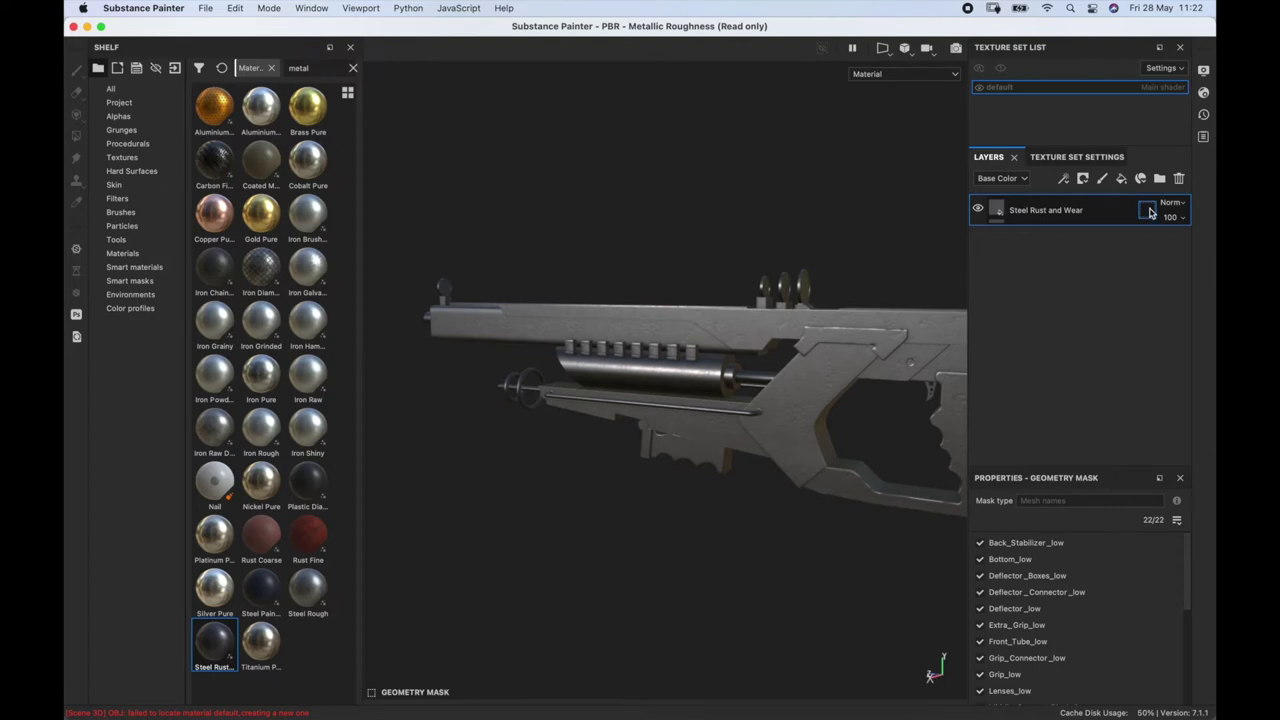
{"action": "left_click", "coordinate": [1177, 521]}
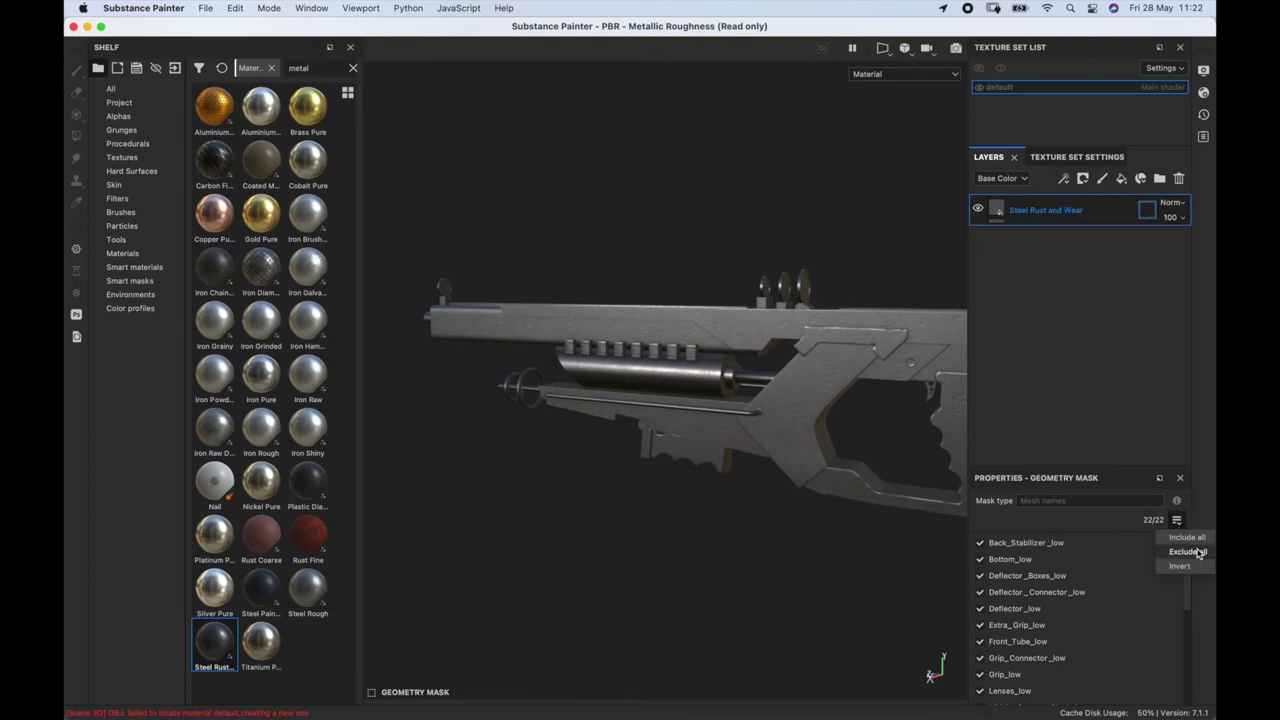
{"action": "left_click", "coordinate": [1188, 552]}
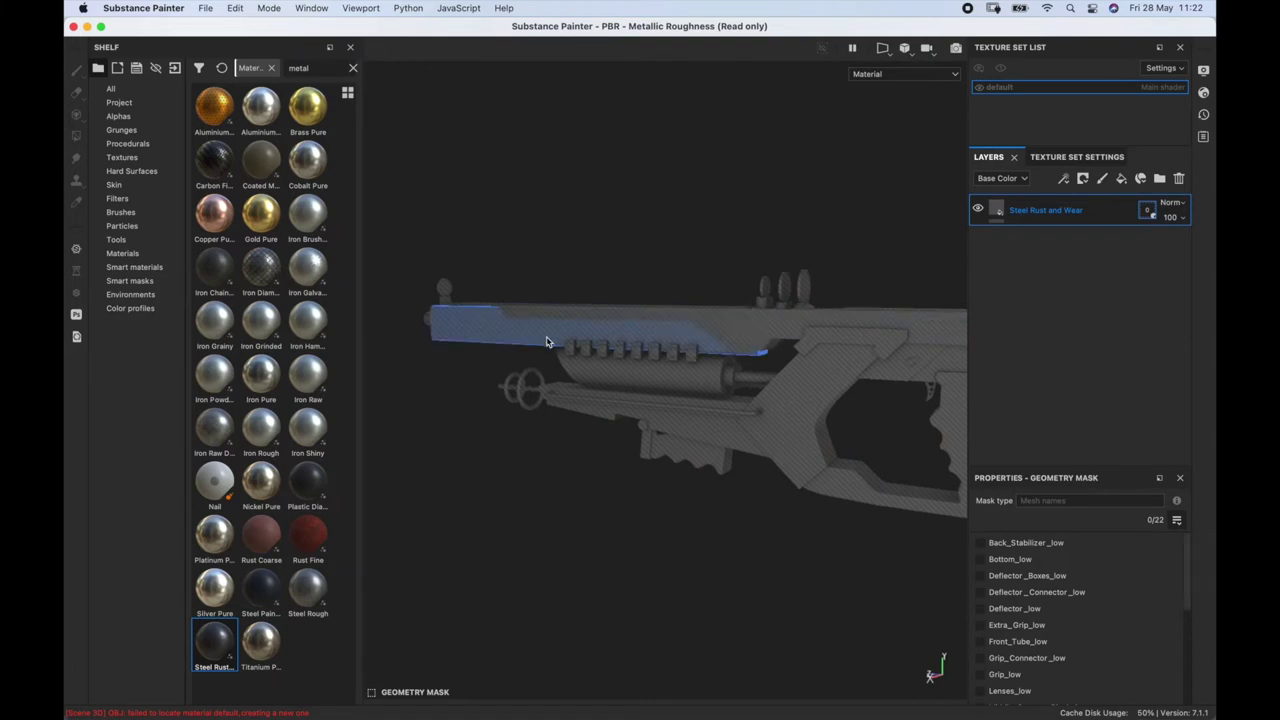
{"action": "left_click", "coordinate": [488, 337]}
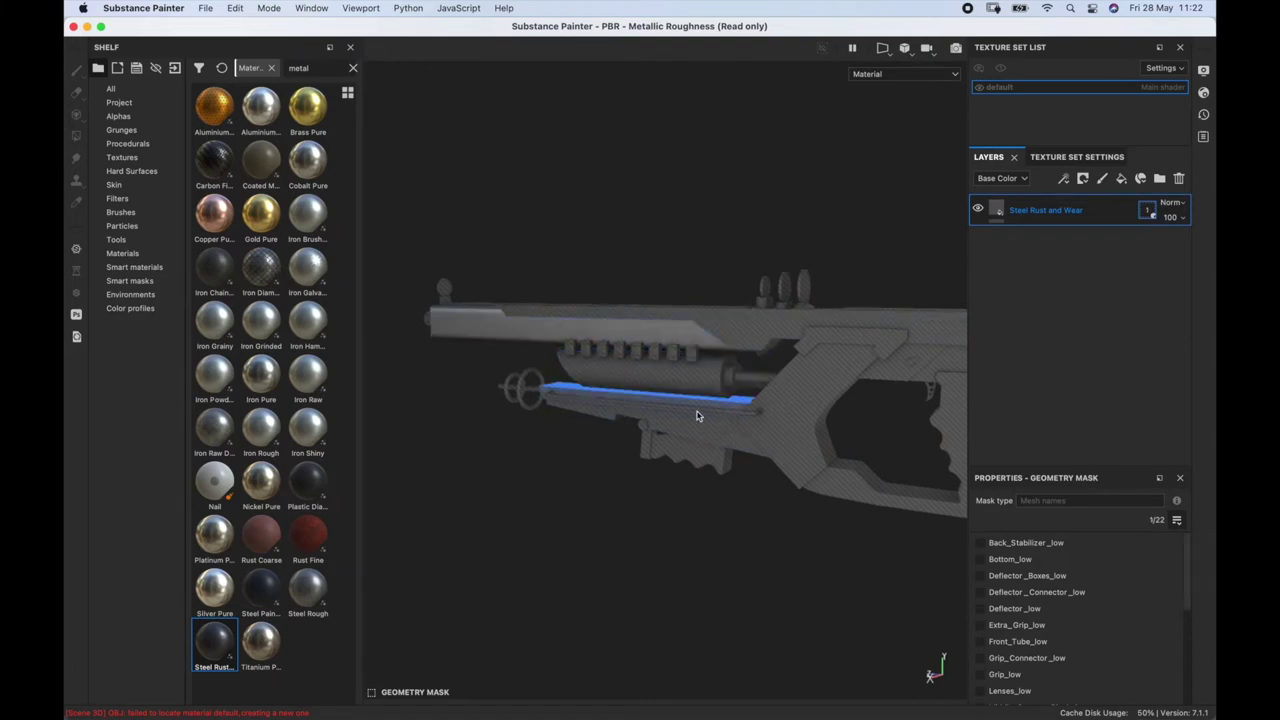
{"action": "left_click_drag", "start_coordinate": [705, 401], "coordinate": [591, 381], "text": "alt"}
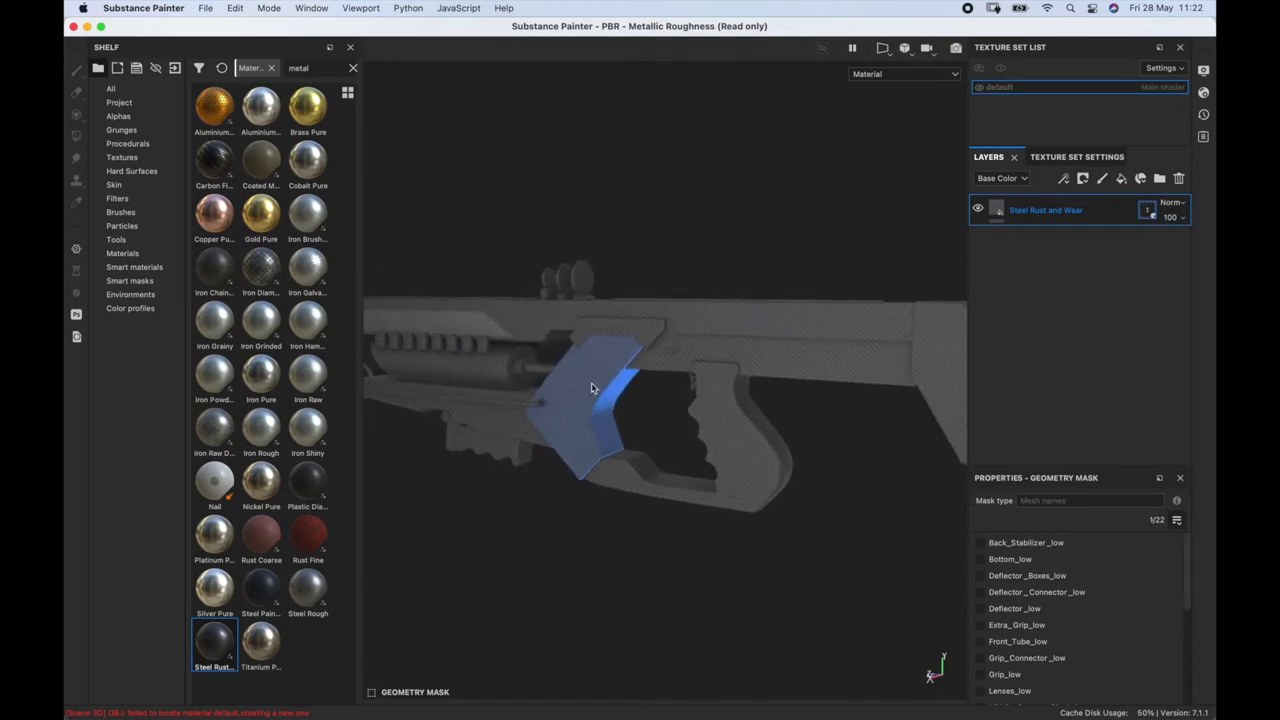
{"action": "left_click", "coordinate": [805, 367]}
{"action": "left_click_drag", "start_coordinate": [532, 483], "coordinate": [700, 380], "text": "alt"}
{"action": "left_click", "coordinate": [1003, 210]}
{"action": "left_click_drag", "start_coordinate": [610, 410], "coordinate": [507, 480], "text": "alt"}
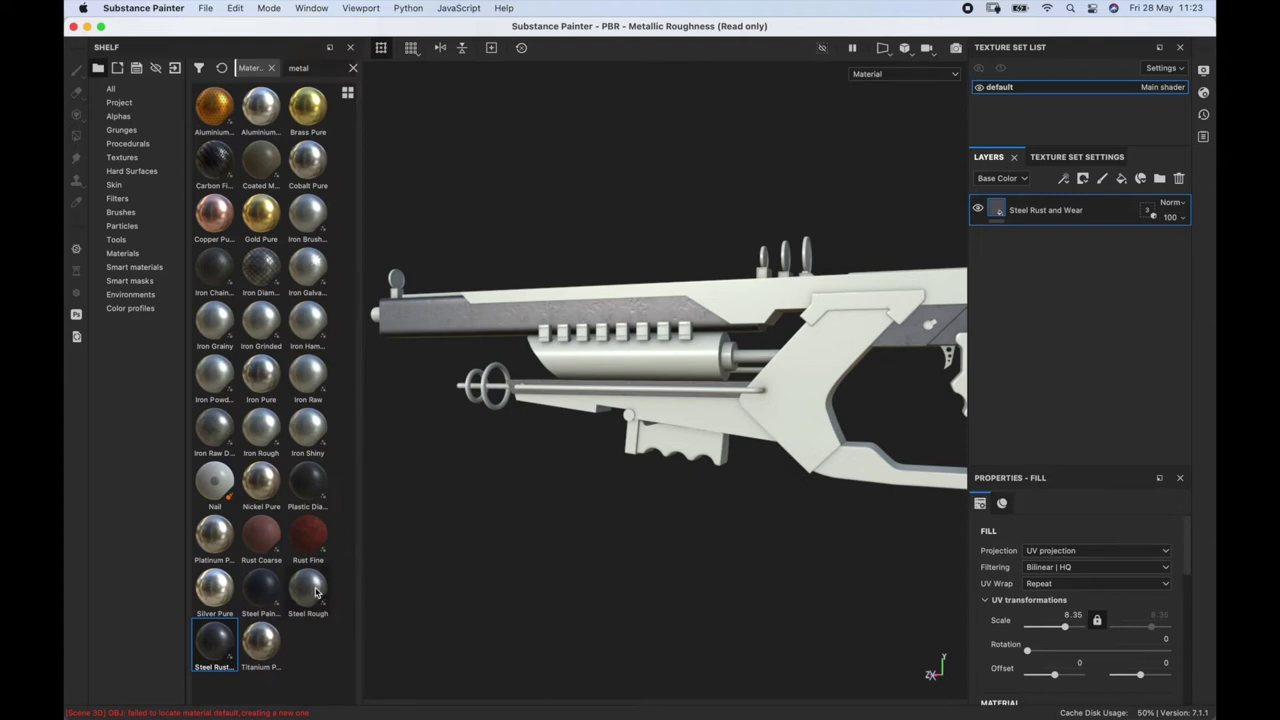
Add a Steel Rough fill at scale 6.84, geometry-masked to only the grip parts (2 of 22).
{"action": "left_click_drag", "start_coordinate": [310, 592], "coordinate": [1020, 280]}
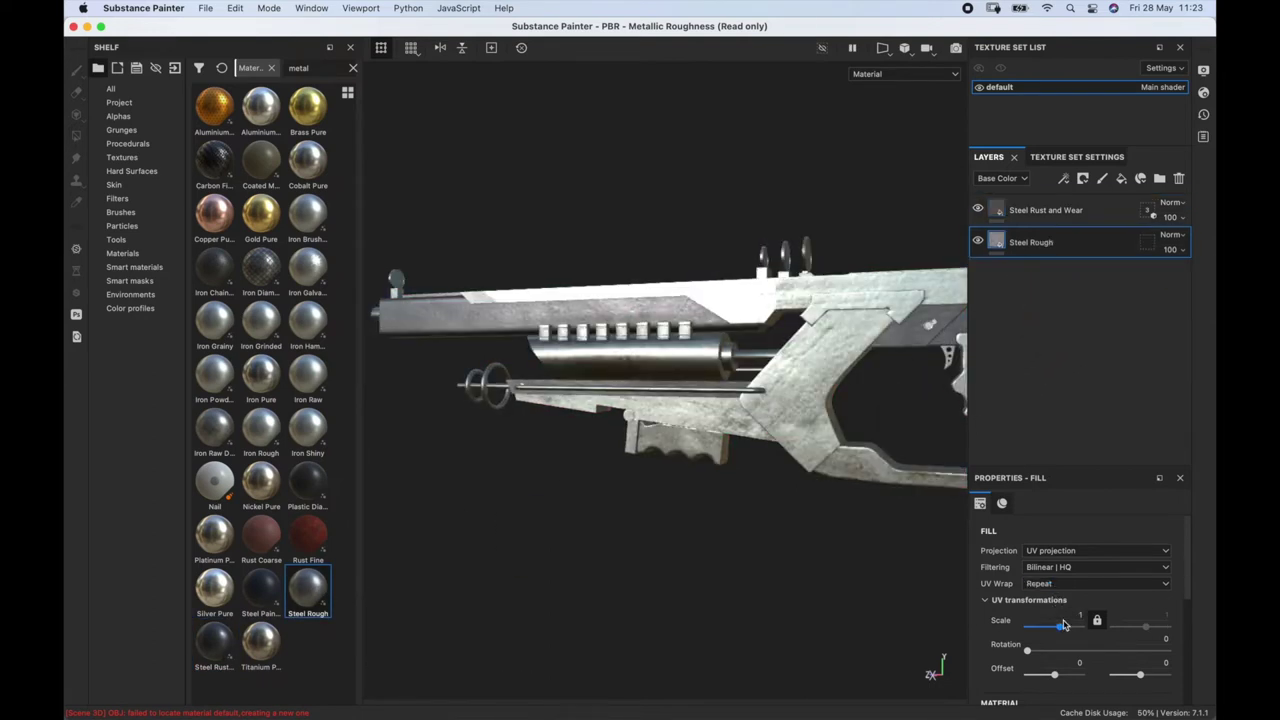
{"action": "mouse_move", "coordinate": [1058, 635]}
{"action": "left_mouse_down"}
{"action": "mouse_move", "coordinate": [1074, 630]}
{"action": "mouse_move", "coordinate": [1064, 634]}
{"action": "left_mouse_up"}
{"action": "left_click", "coordinate": [1147, 242]}
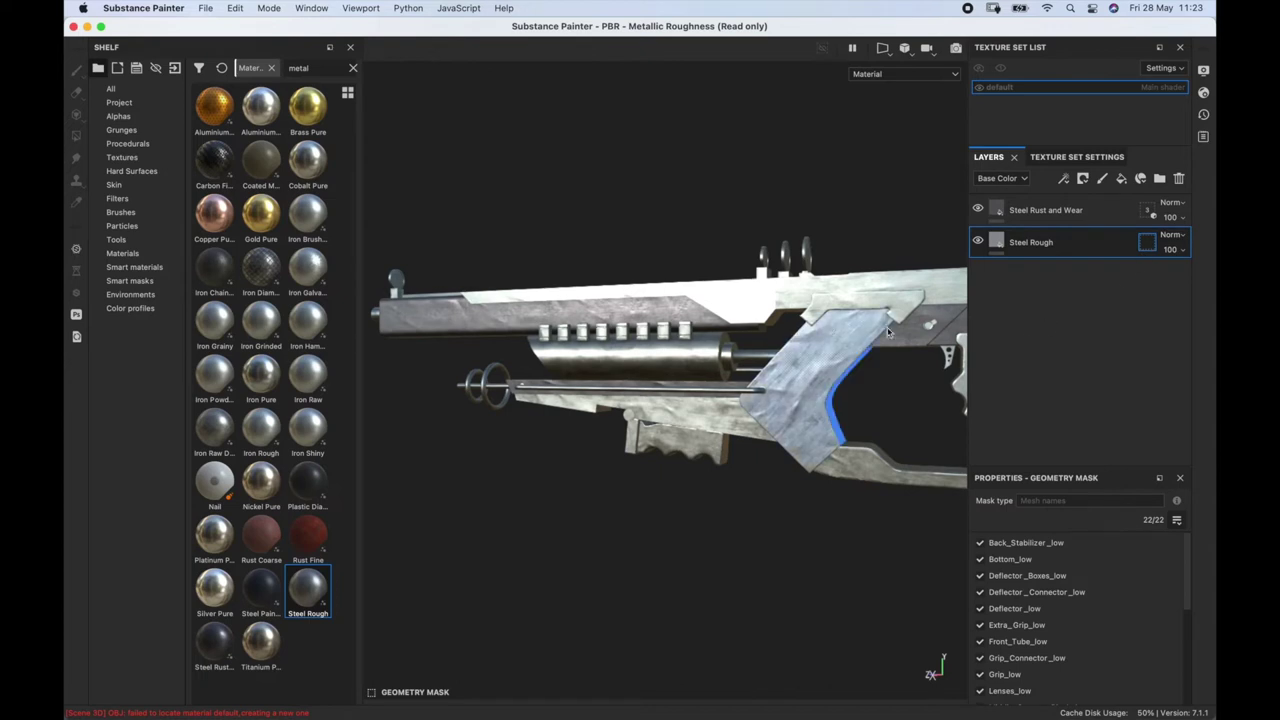
{"action": "left_click", "coordinate": [1177, 521]}
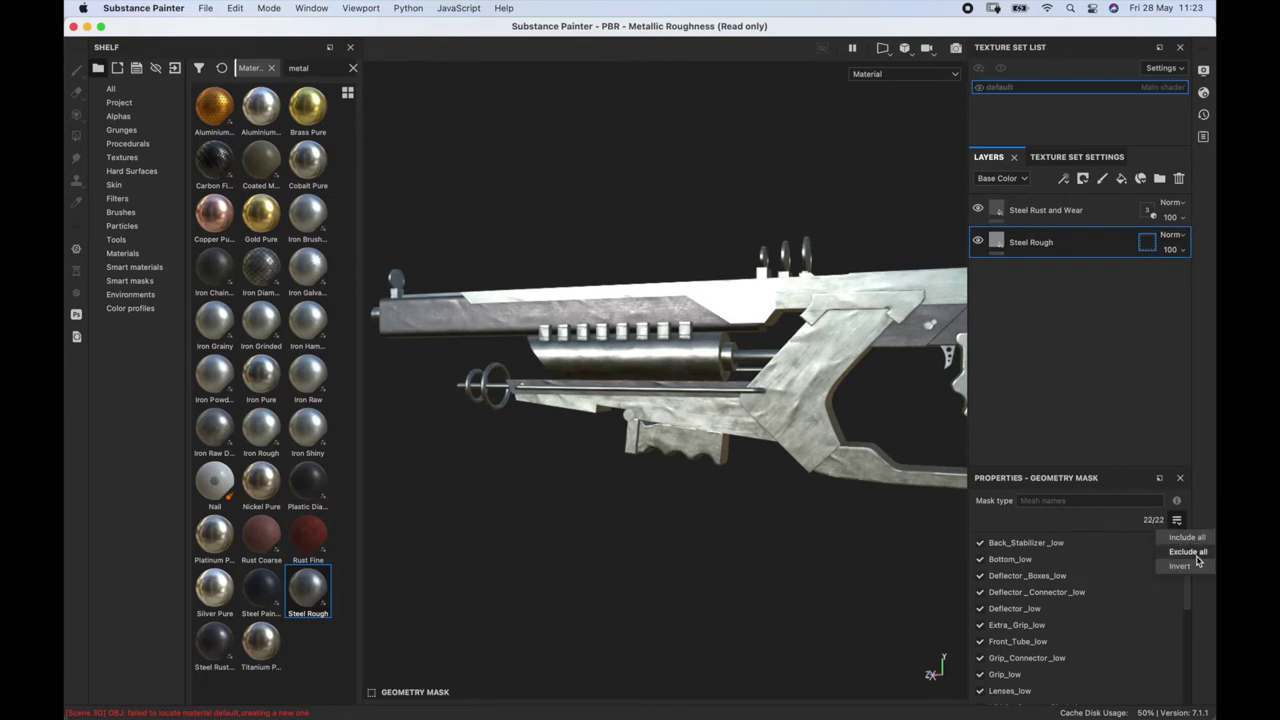
{"action": "left_click", "coordinate": [1188, 552]}
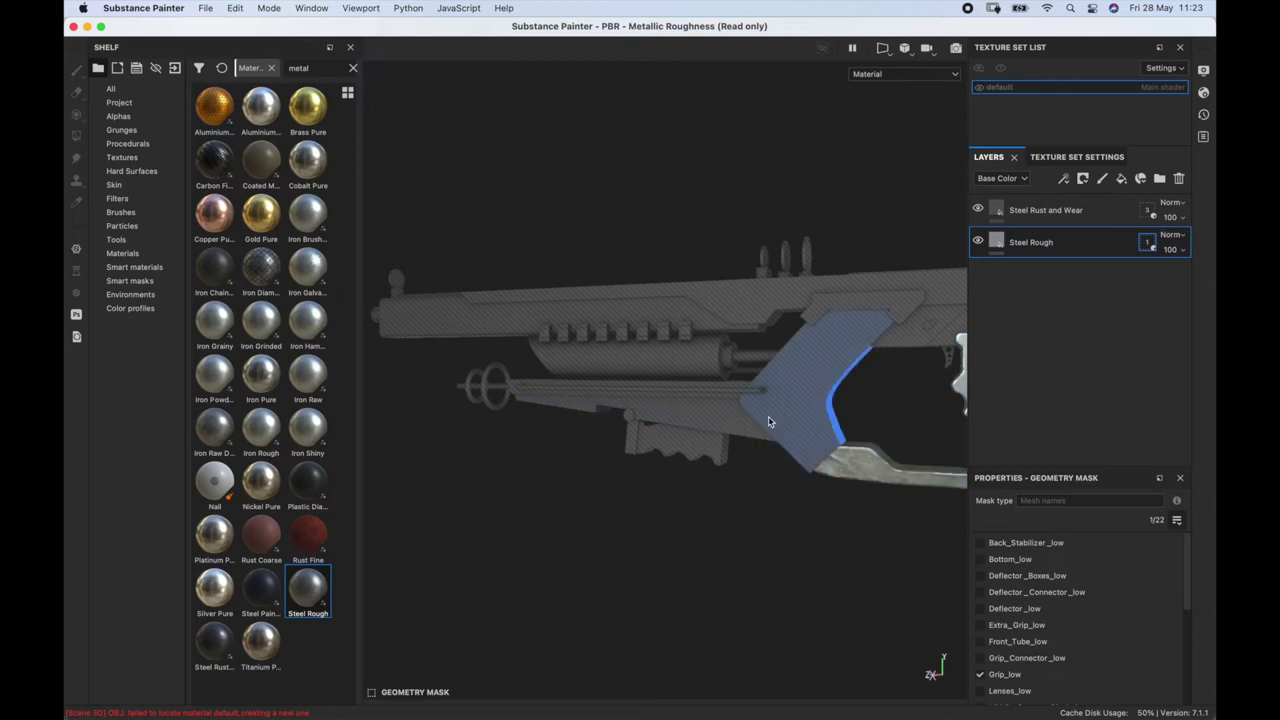
{"action": "left_click_drag", "start_coordinate": [766, 417], "coordinate": [560, 340], "text": "alt"}
{"action": "left_click", "coordinate": [666, 400]}
{"action": "key", "text": "Escape"}
{"action": "left_click_drag", "start_coordinate": [737, 405], "coordinate": [620, 432], "text": "alt"}
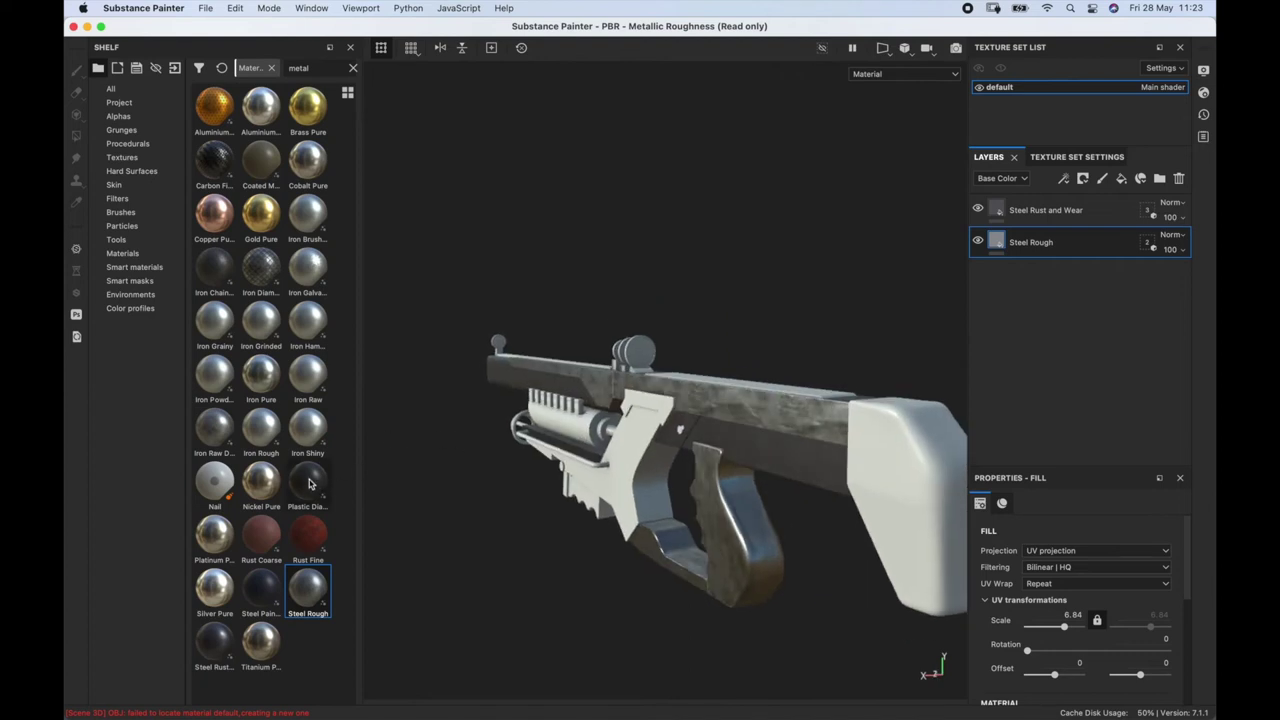
Add a Plastic Diamond layer with a geometry mask limited to the stock and front grip.
{"action": "mouse_move", "coordinate": [308, 484]}
{"action": "left_mouse_down"}
{"action": "mouse_move", "coordinate": [737, 466]}
{"action": "mouse_move", "coordinate": [912, 474]}
{"action": "left_mouse_up"}
{"action": "right_click", "coordinate": [1040, 210]}
{"action": "left_click", "coordinate": [1014, 249]}
{"action": "left_click", "coordinate": [1177, 520]}
{"action": "left_click", "coordinate": [1186, 552]}
{"action": "left_click", "coordinate": [935, 400]}
{"action": "left_click_drag", "start_coordinate": [669, 483], "coordinate": [650, 458], "text": "alt"}
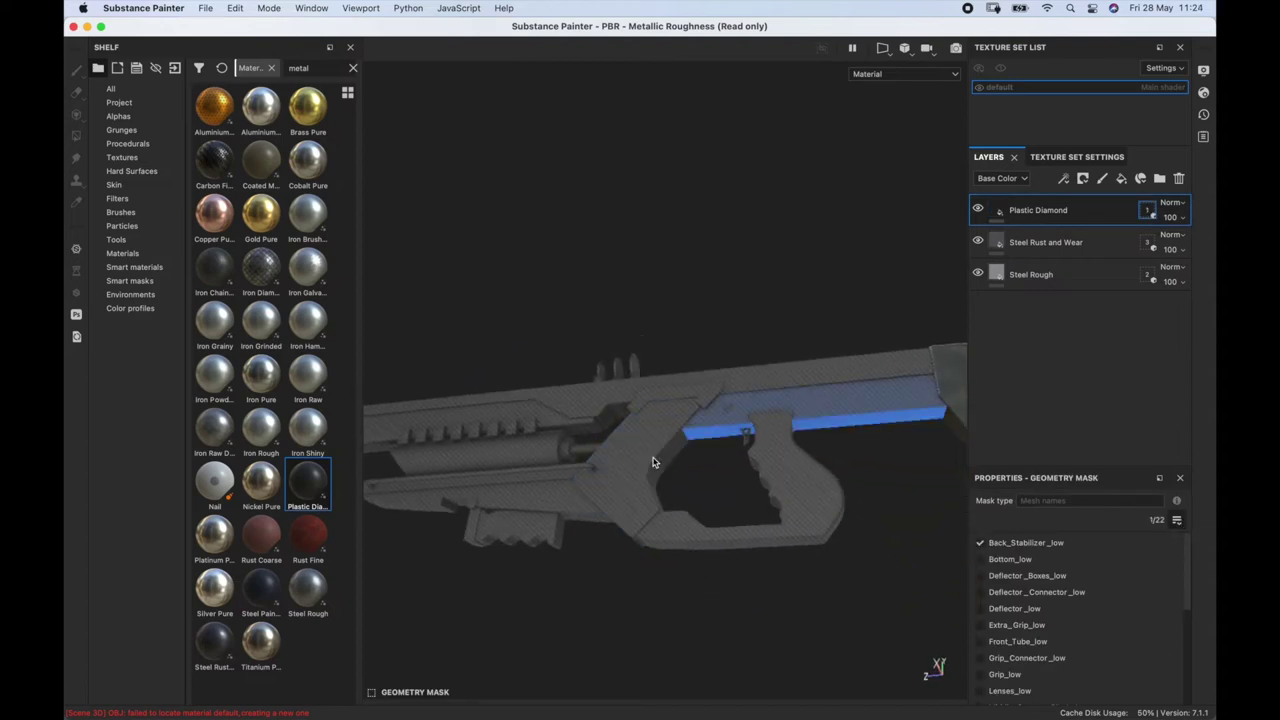
{"action": "left_click", "coordinate": [543, 530]}
{"action": "left_click_drag", "start_coordinate": [531, 498], "coordinate": [773, 456], "text": "alt"}
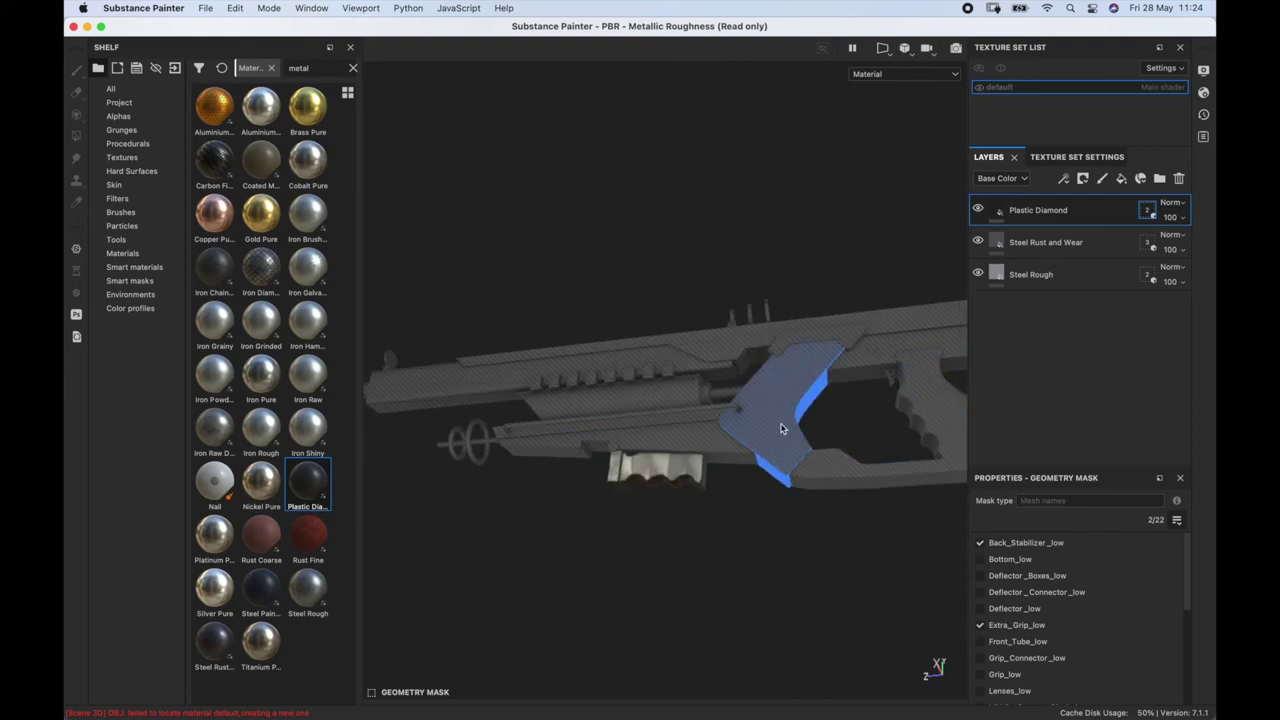
{"action": "left_click", "coordinate": [996, 209]}
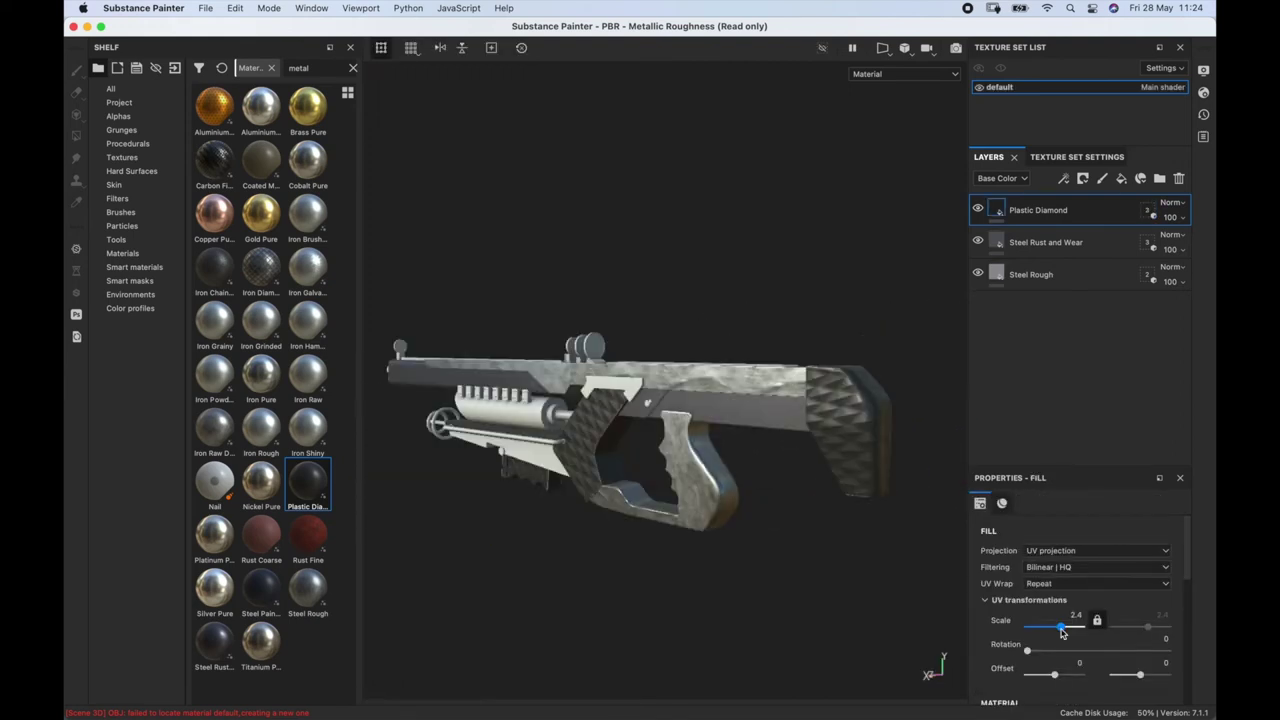
{"action": "left_click_drag", "start_coordinate": [1143, 620], "coordinate": [1068, 631]}
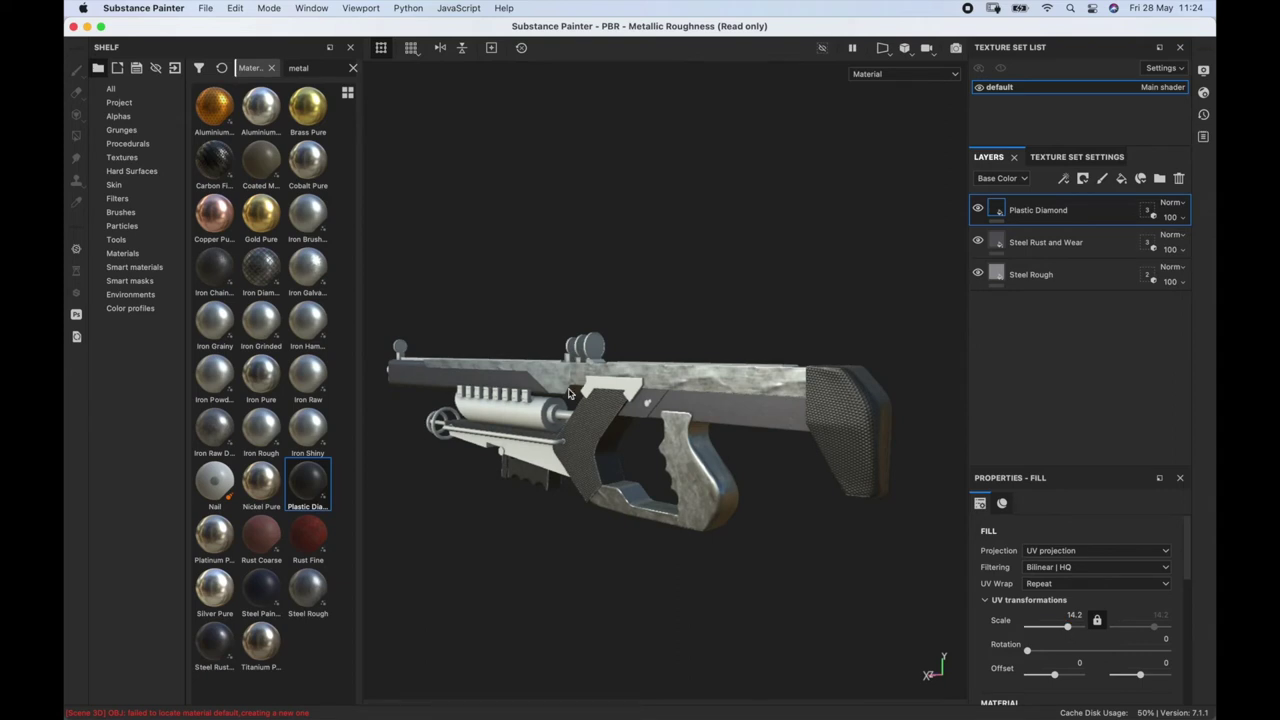
{"action": "left_click_drag", "start_coordinate": [679, 405], "coordinate": [697, 464], "text": "alt"}
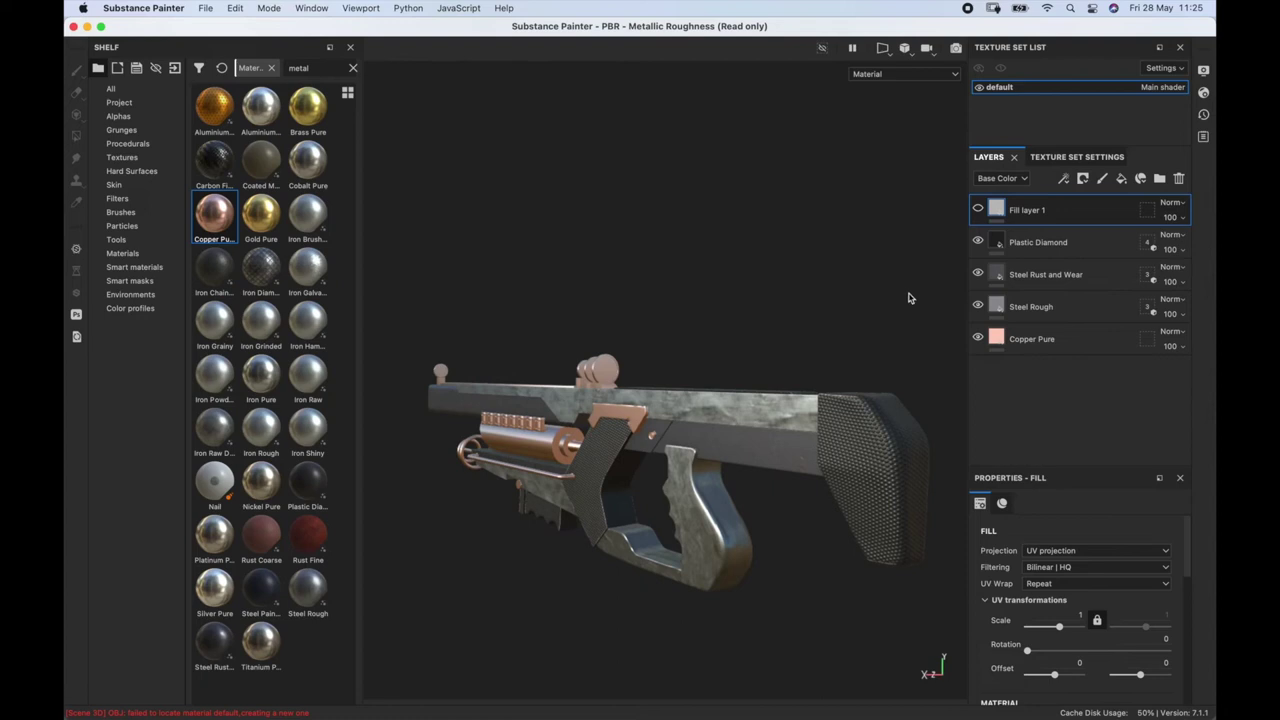
{"action": "left_click", "coordinate": [978, 241]}
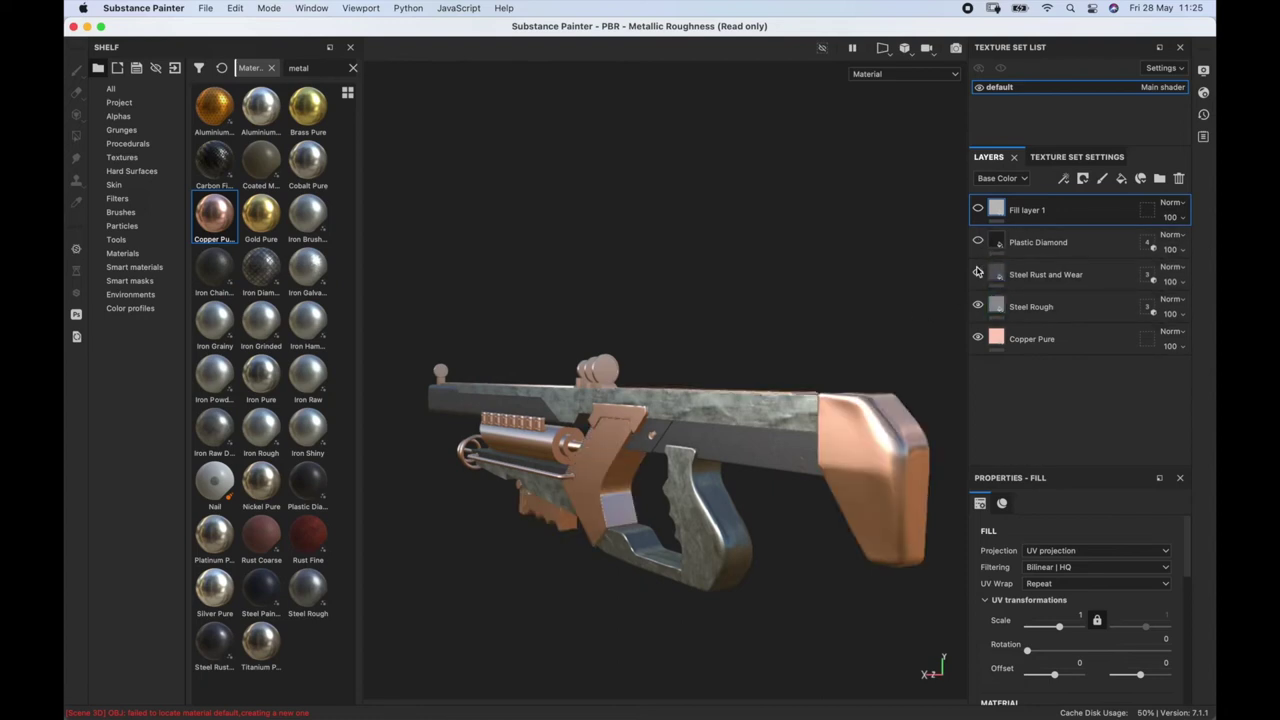
{"action": "left_click", "coordinate": [978, 274]}
{"action": "left_click", "coordinate": [978, 306]}
{"action": "left_click", "coordinate": [978, 306]}
{"action": "left_click", "coordinate": [978, 274]}
{"action": "left_click", "coordinate": [978, 241]}
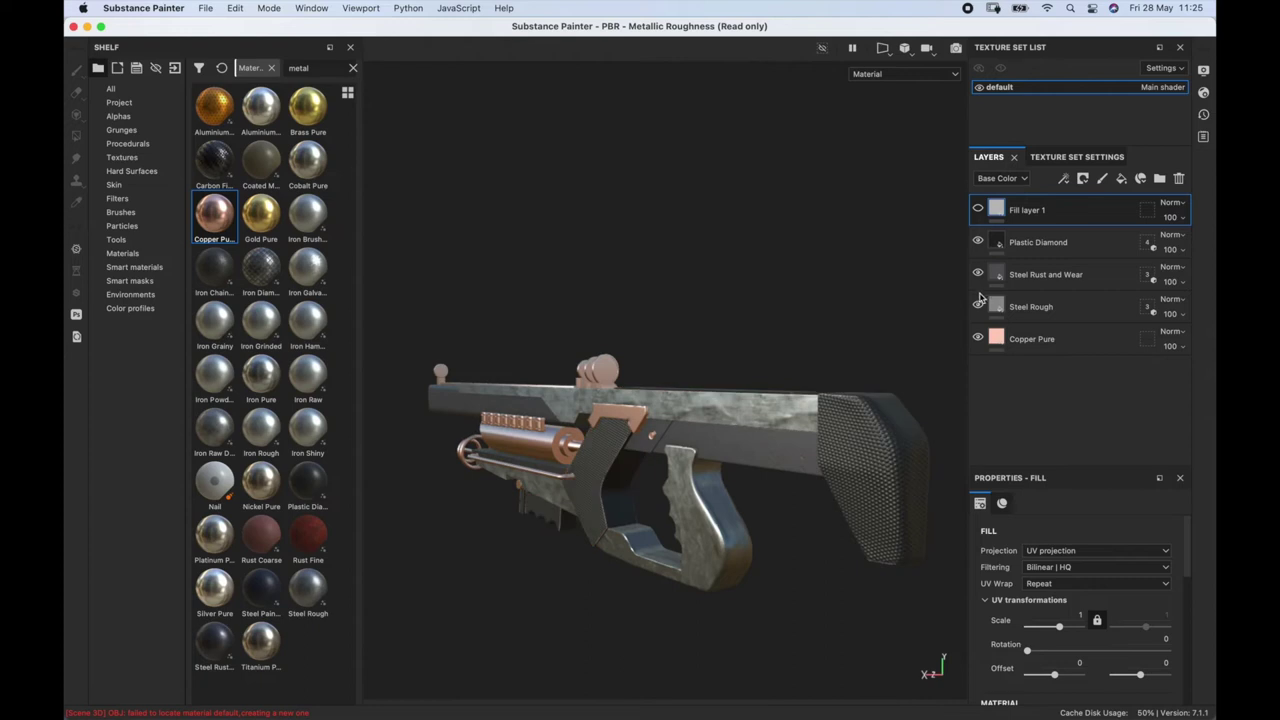
{"action": "left_click", "coordinate": [978, 209]}
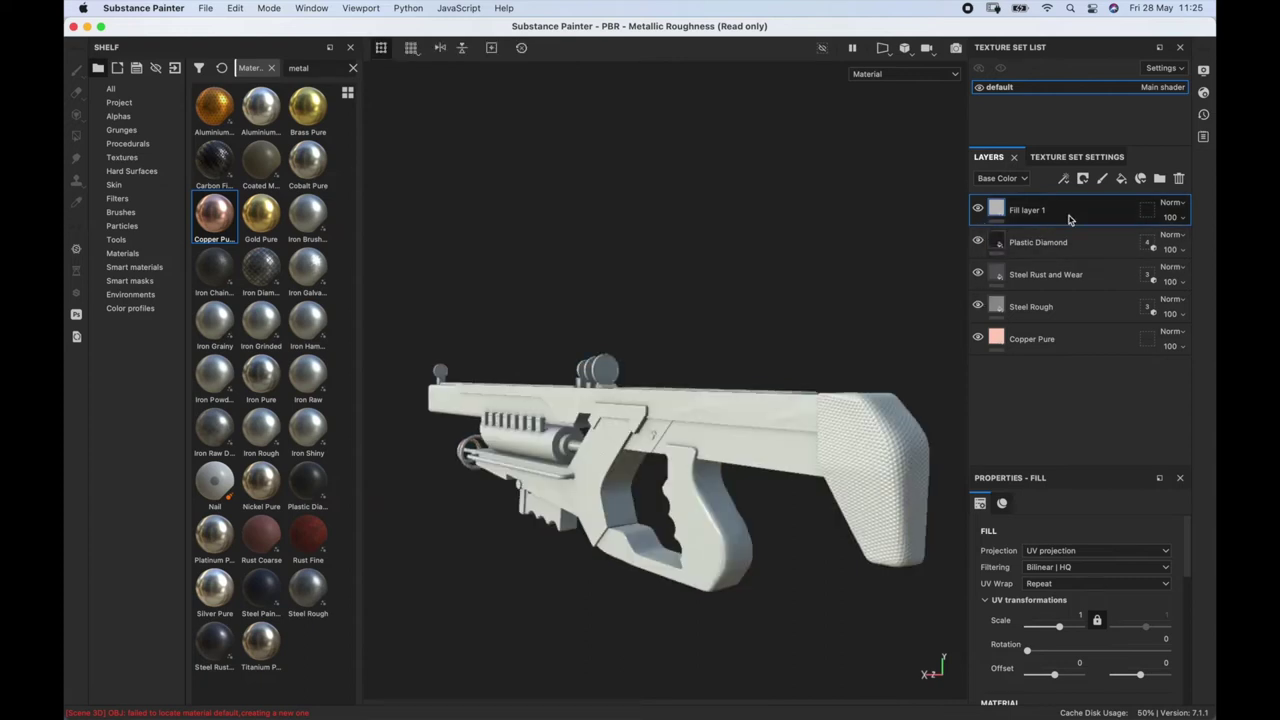
{"action": "left_click_drag", "start_coordinate": [669, 437], "coordinate": [713, 413], "text": "alt"}
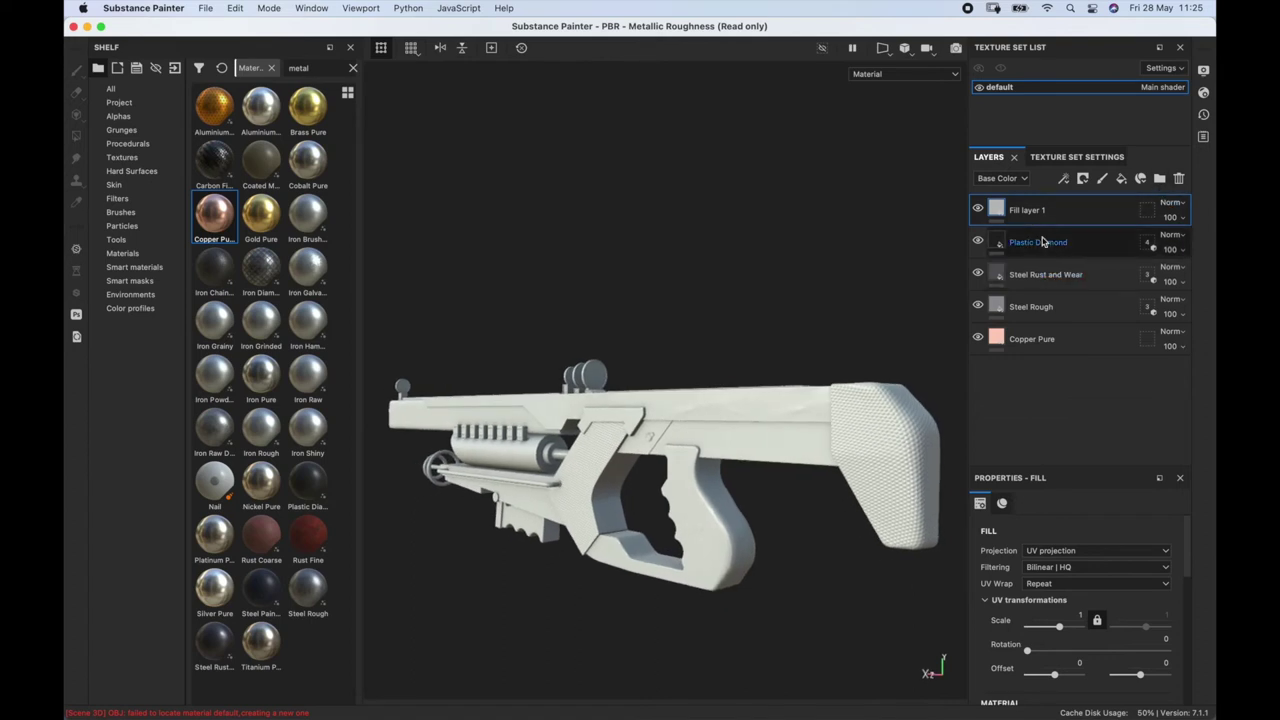
{"action": "mouse_move", "coordinate": [1066, 210]}
{"action": "left_mouse_down"}
{"action": "mouse_move", "coordinate": [1062, 274]}
{"action": "mouse_move", "coordinate": [1063, 212]}
{"action": "left_mouse_up"}
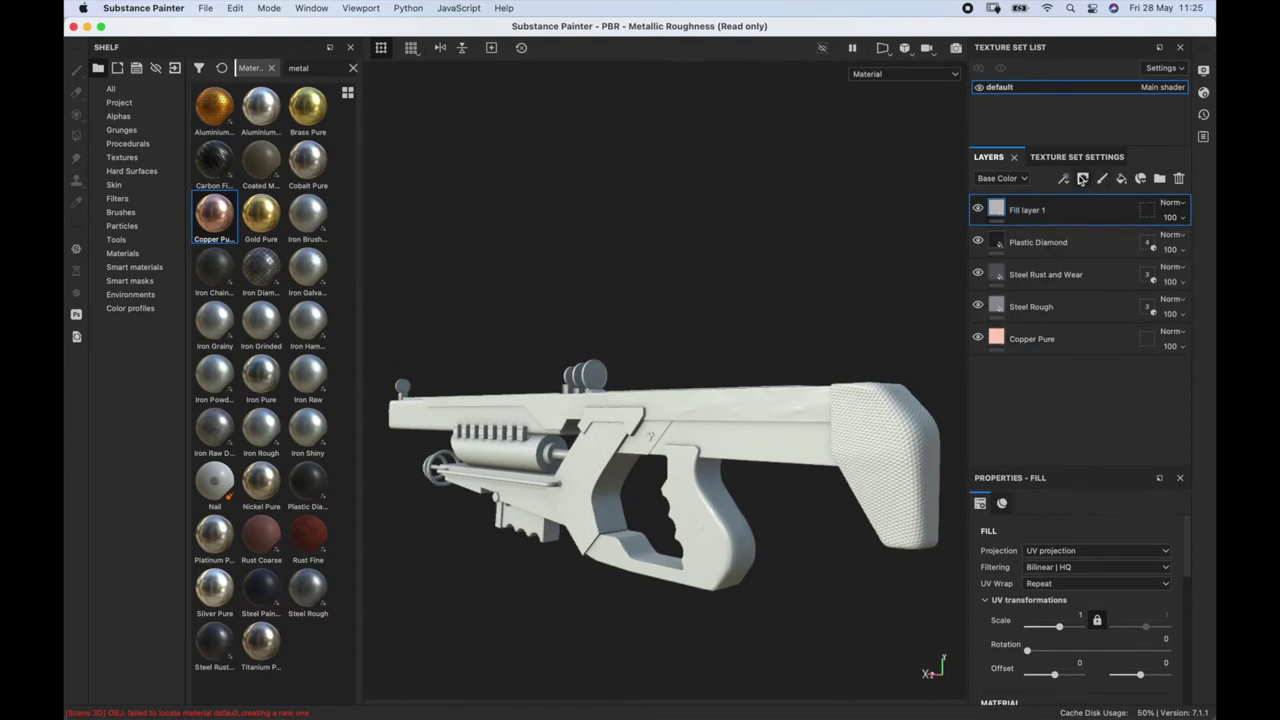
Give Fill layer 1 a black mask with a Dirt generator at level 0.7 and contrast 0.66.
{"action": "left_click", "coordinate": [1083, 180]}
{"action": "left_click", "coordinate": [1096, 212]}
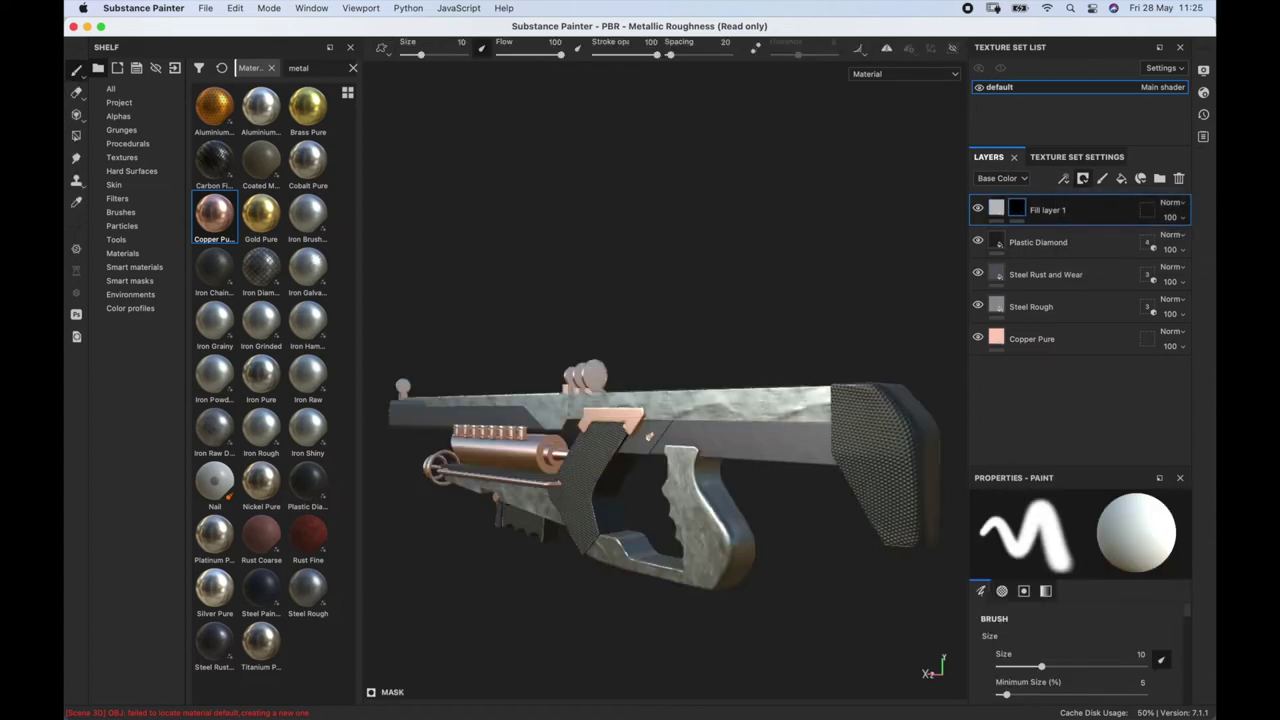
{"action": "right_click", "coordinate": [1017, 208]}
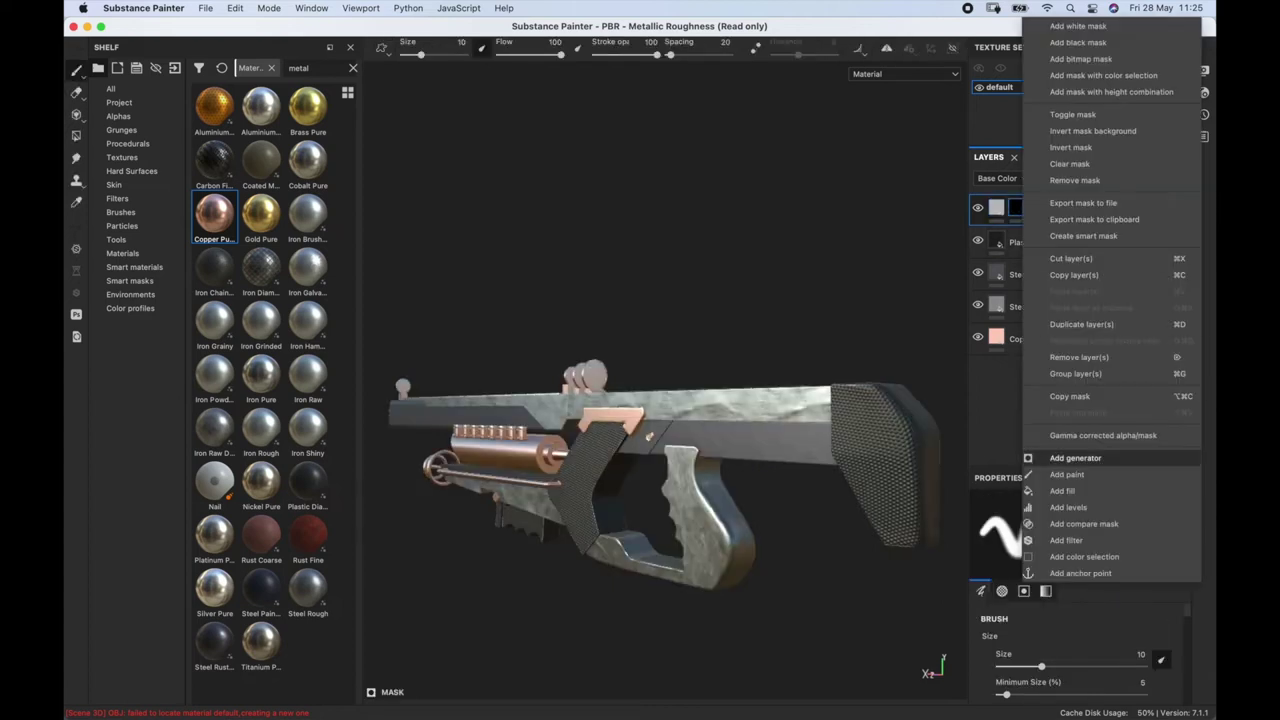
{"action": "left_click", "coordinate": [1075, 458]}
{"action": "left_click", "coordinate": [1080, 527]}
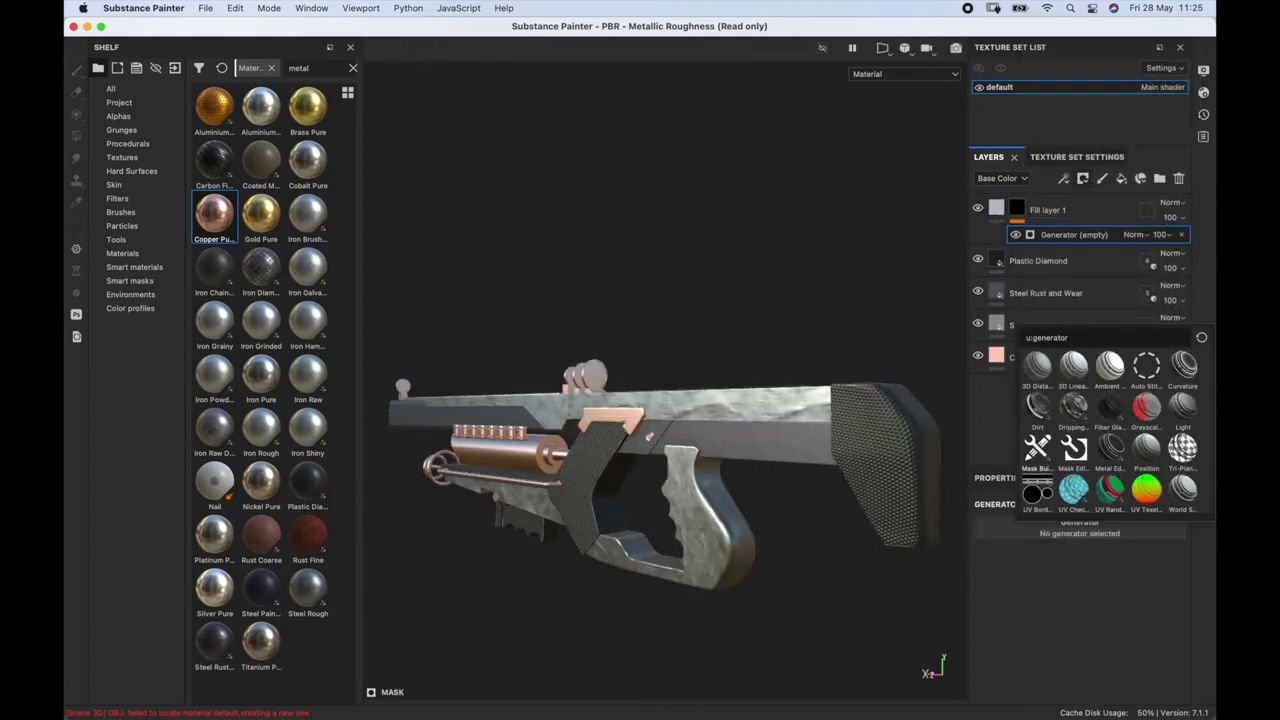
{"action": "left_click", "coordinate": [1038, 405]}
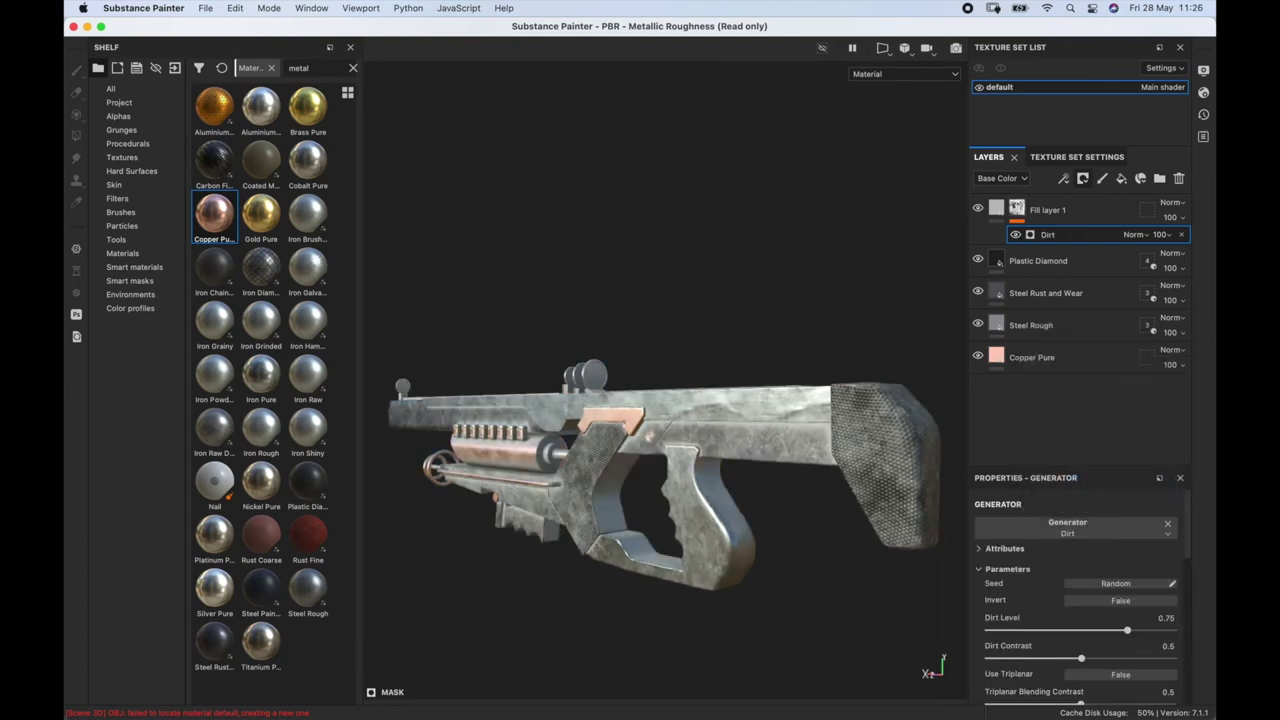
{"action": "left_click_drag", "start_coordinate": [660, 470], "coordinate": [690, 452], "text": "alt"}
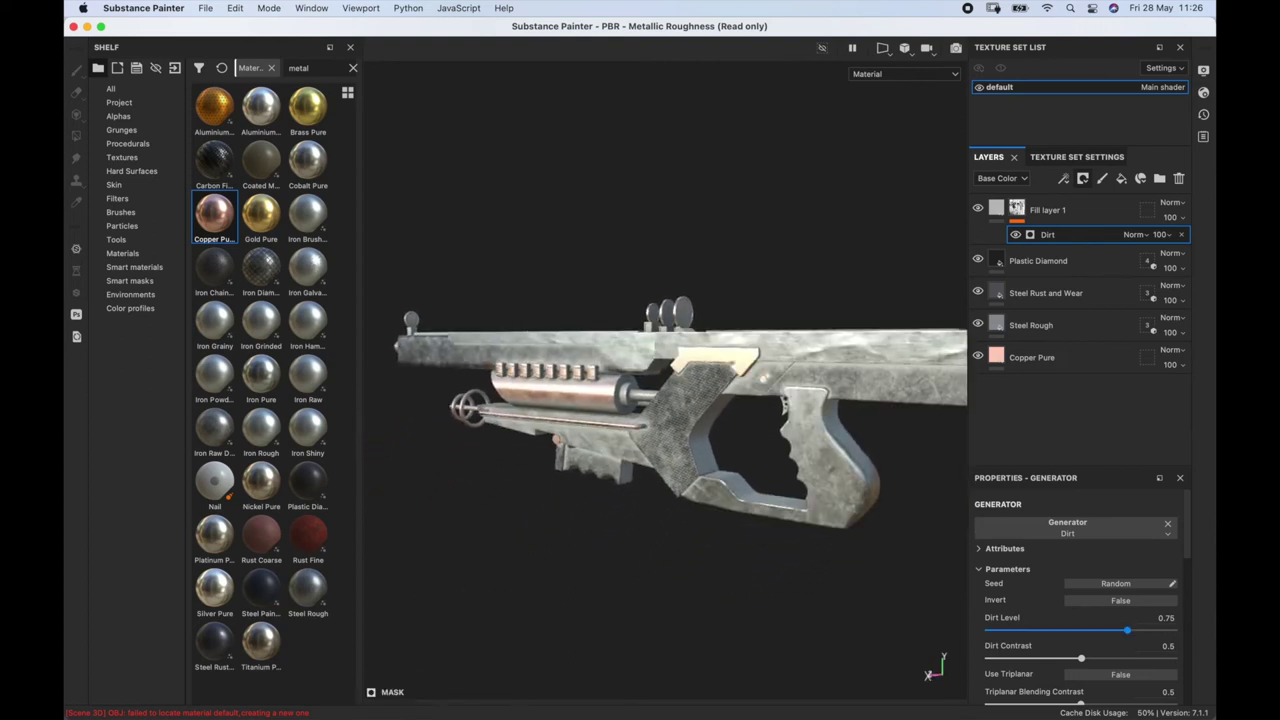
{"action": "mouse_move", "coordinate": [1127, 630]}
{"action": "left_mouse_down"}
{"action": "mouse_move", "coordinate": [1070, 630]}
{"action": "mouse_move", "coordinate": [1118, 630]}
{"action": "left_mouse_up"}
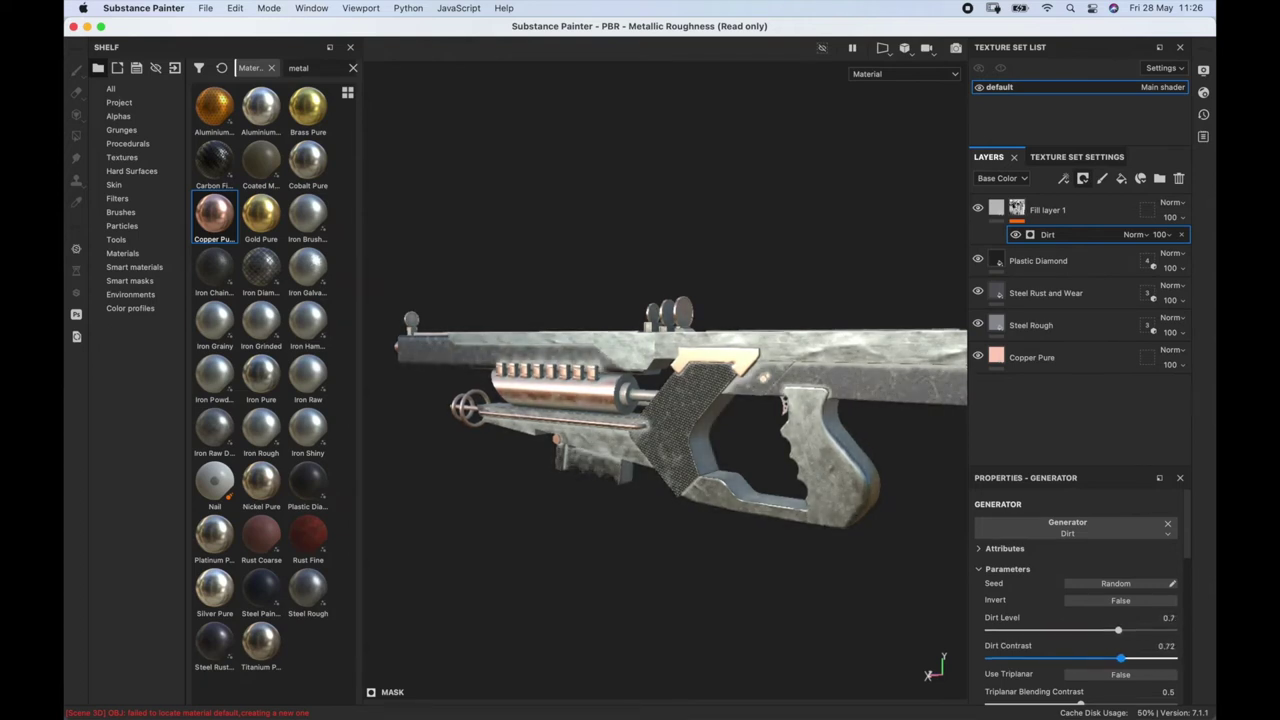
{"action": "left_click_drag", "start_coordinate": [1127, 658], "coordinate": [1110, 658]}
Trim Fill layer 1's material channels and raise its roughness to about 0.62.
{"action": "left_click", "coordinate": [996, 209]}
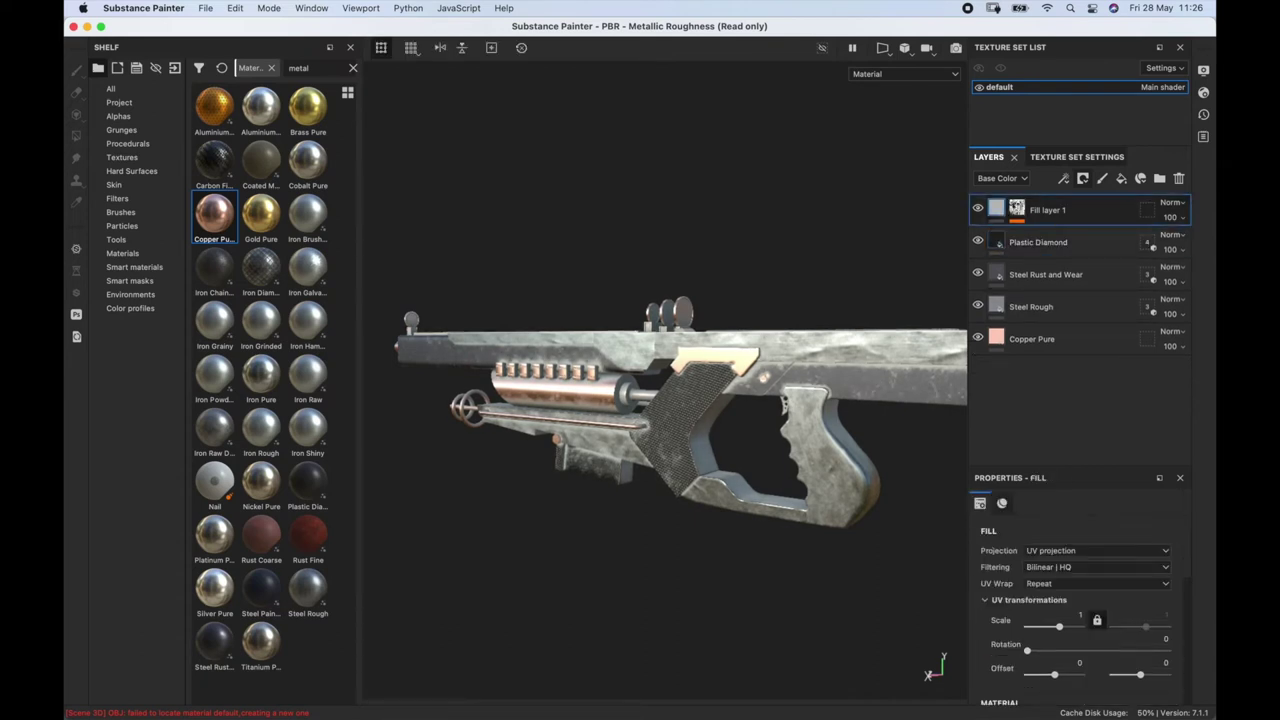
{"action": "scroll", "coordinate": [1076, 610], "scroll_direction": "down", "scroll_amount": 5}
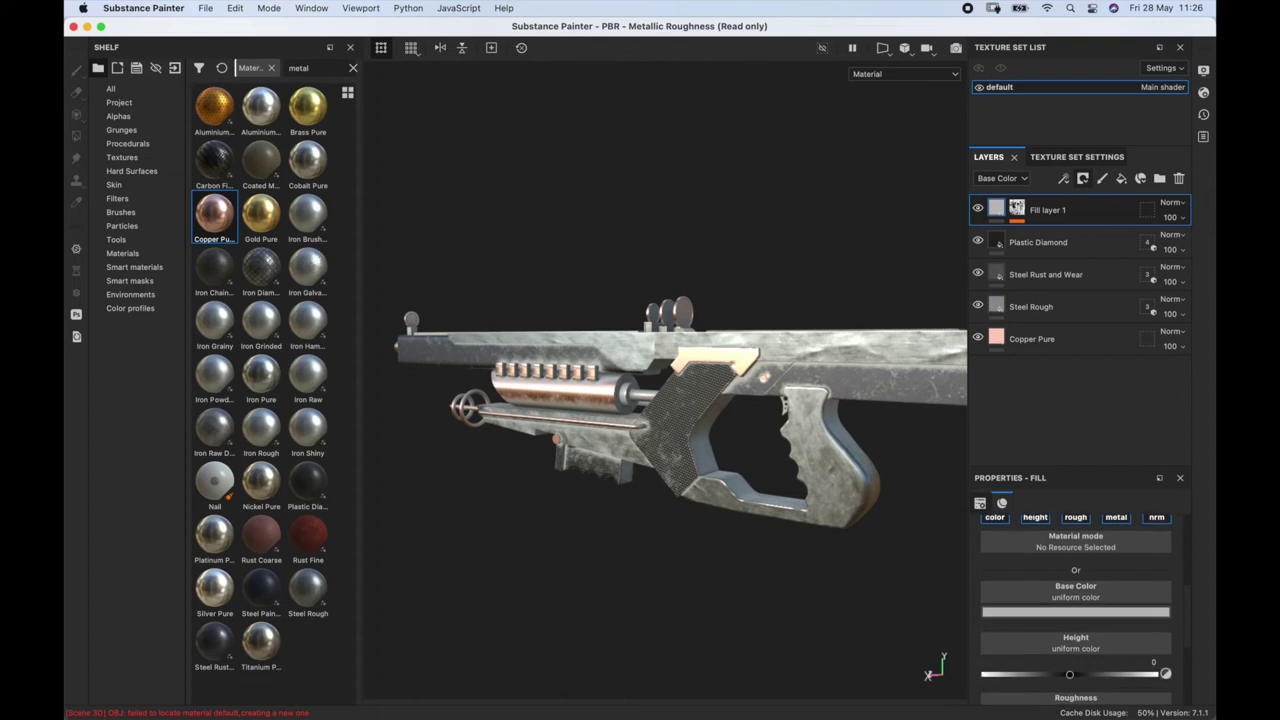
{"action": "left_click", "coordinate": [1075, 538]}
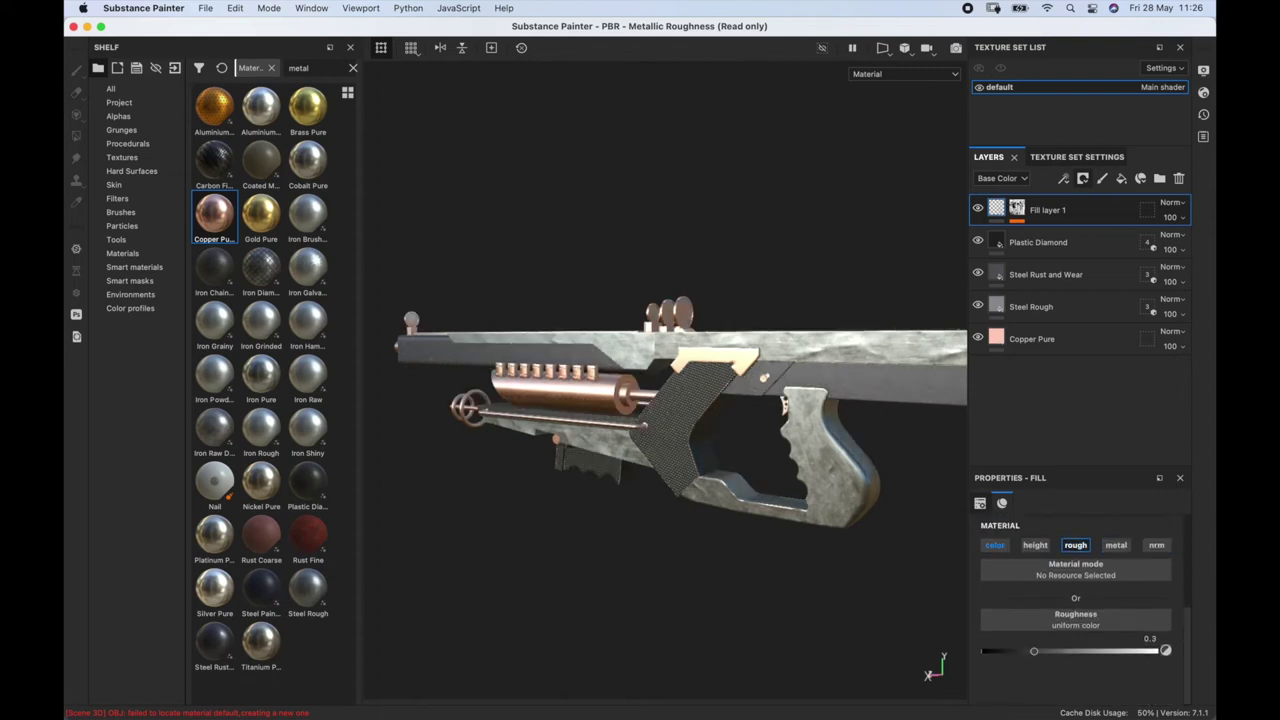
{"action": "left_click", "coordinate": [995, 545]}
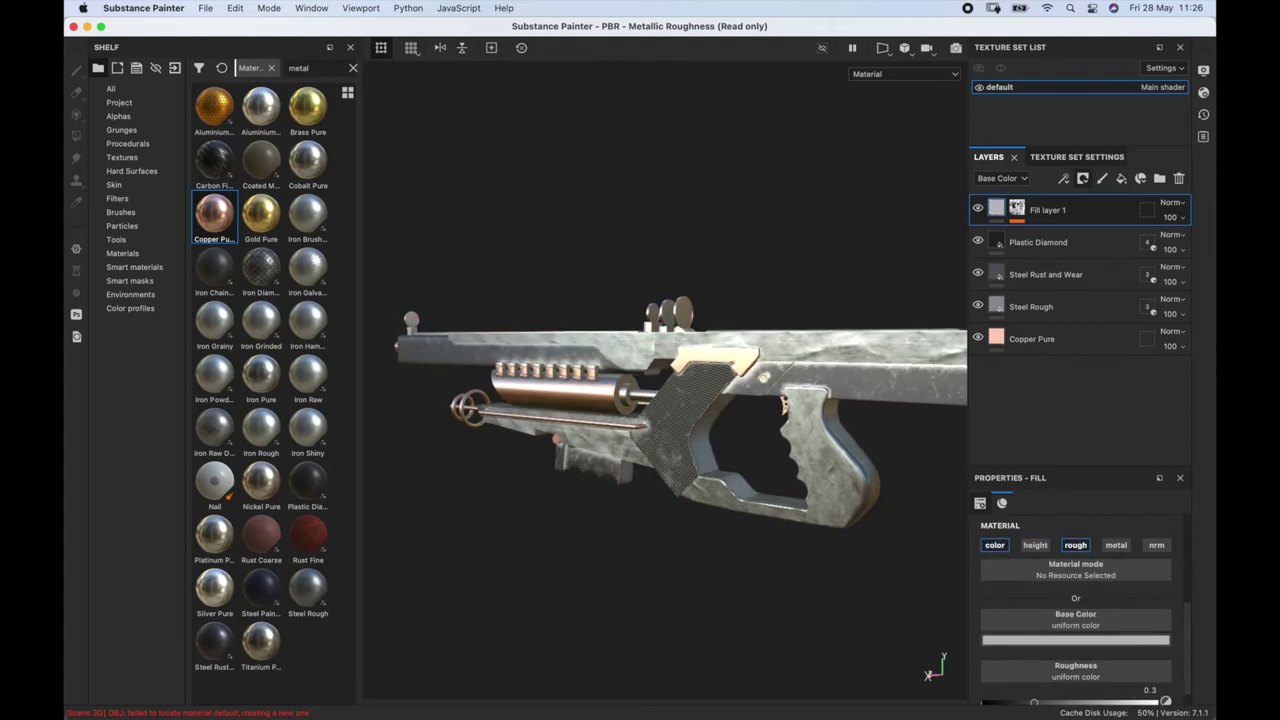
{"action": "left_click_drag", "start_coordinate": [1051, 703], "coordinate": [1093, 703]}
Set the dirt's base colour to a dull dark brown, hex 917c6c.
{"action": "left_click", "coordinate": [1075, 640]}
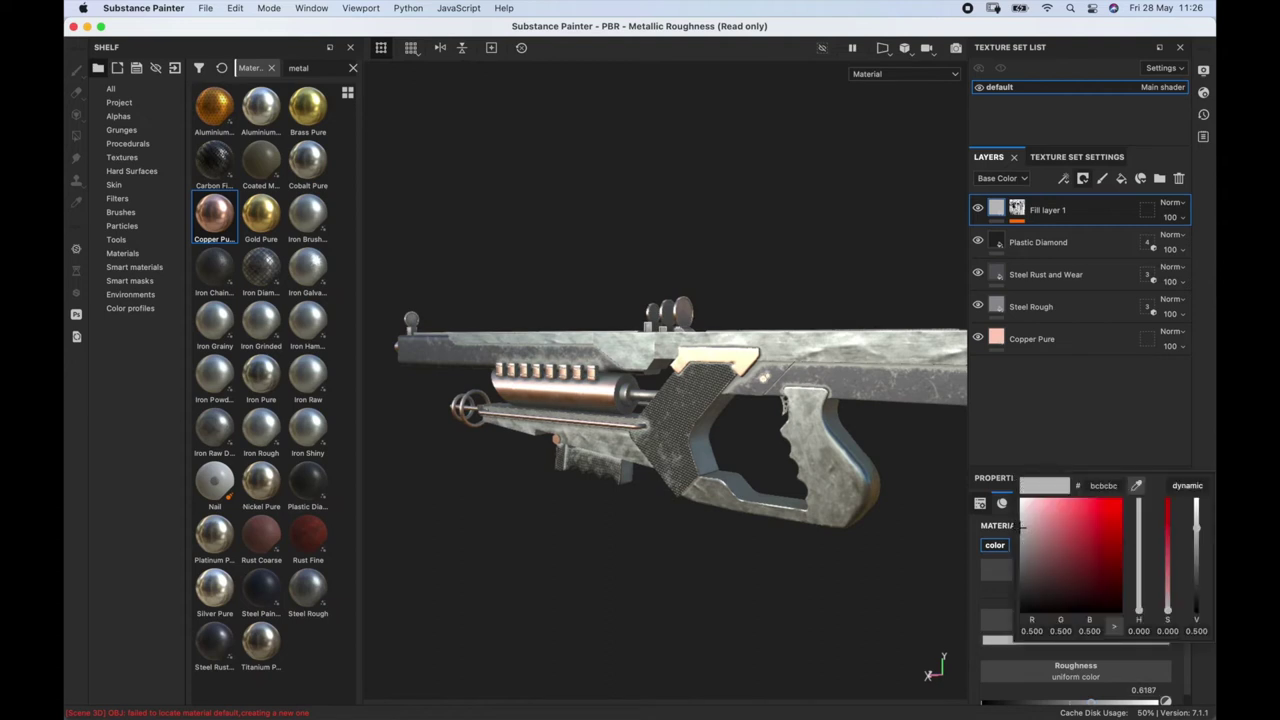
{"action": "left_click_drag", "start_coordinate": [1022, 527], "coordinate": [1045, 527]}
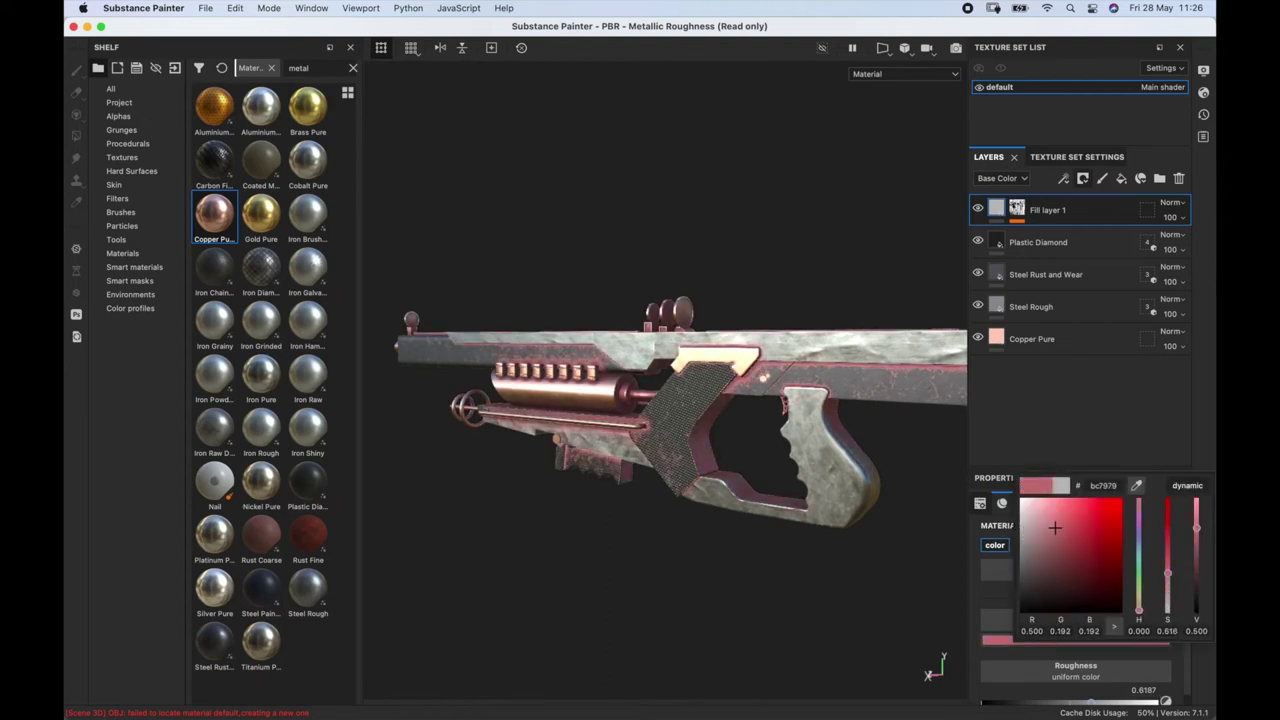
{"action": "left_click_drag", "start_coordinate": [1139, 609], "coordinate": [1139, 600]}
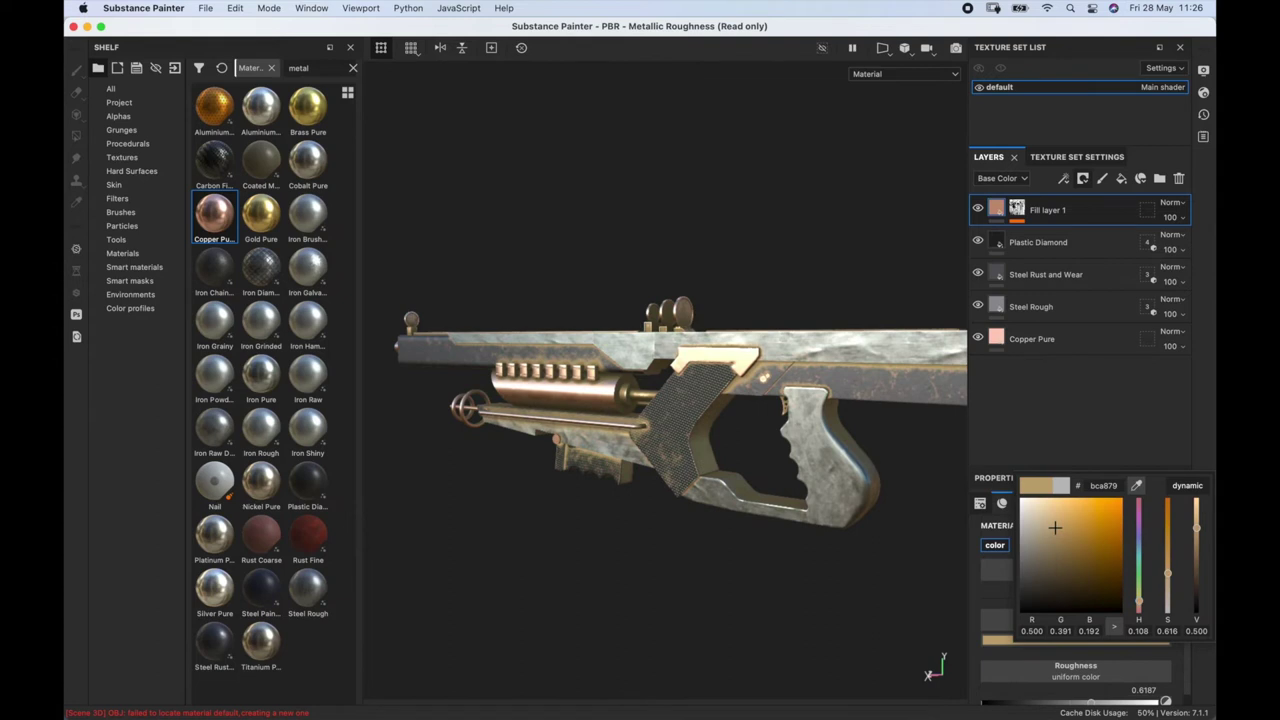
{"action": "left_click_drag", "start_coordinate": [1055, 527], "coordinate": [1046, 547]}
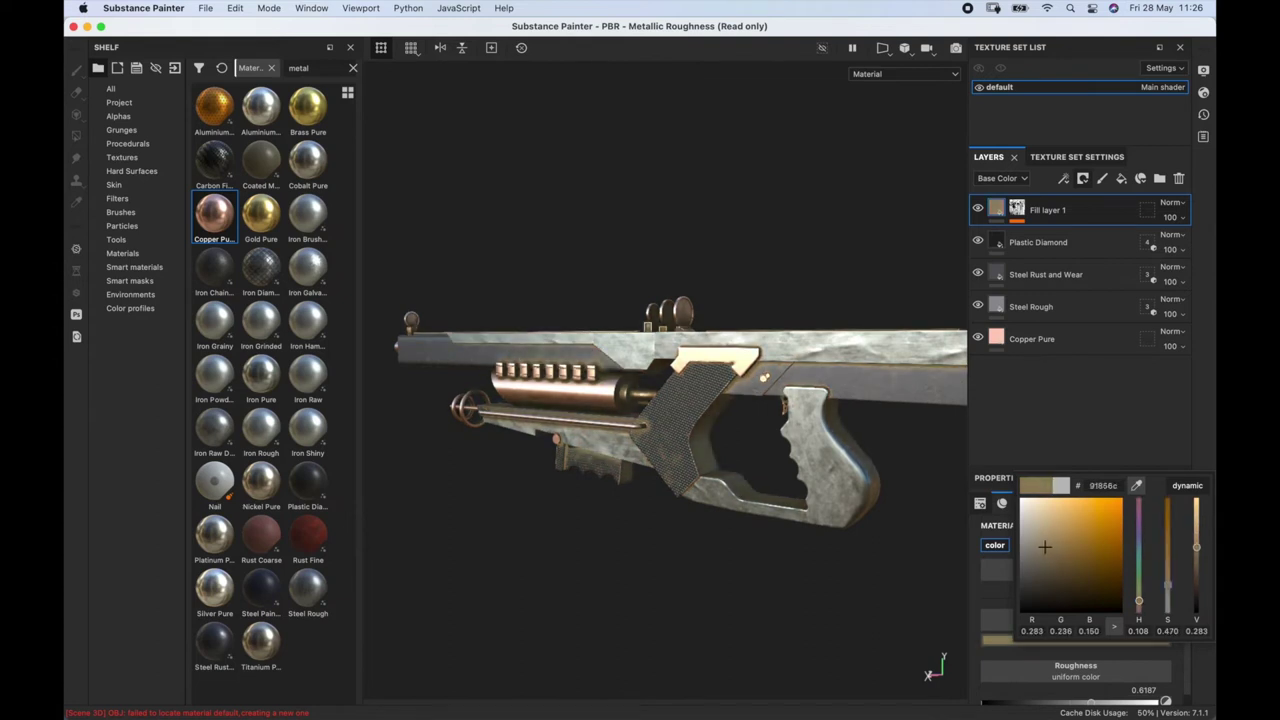
{"action": "left_click_drag", "start_coordinate": [1139, 599], "coordinate": [1139, 603]}
{"action": "key", "text": "Escape"}
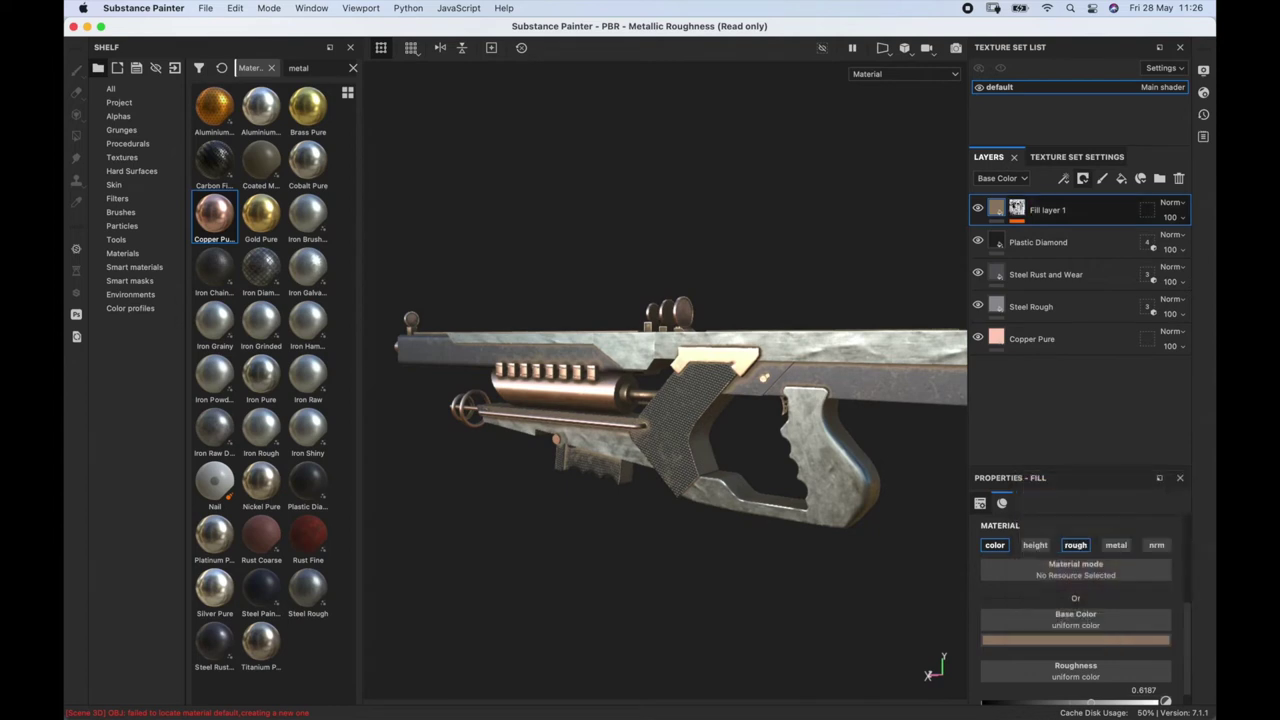
Adjust the Dirt generator to level 0.66 and contrast 0.47.
{"action": "key", "text": "1"}
{"action": "left_click", "coordinate": [1047, 234]}
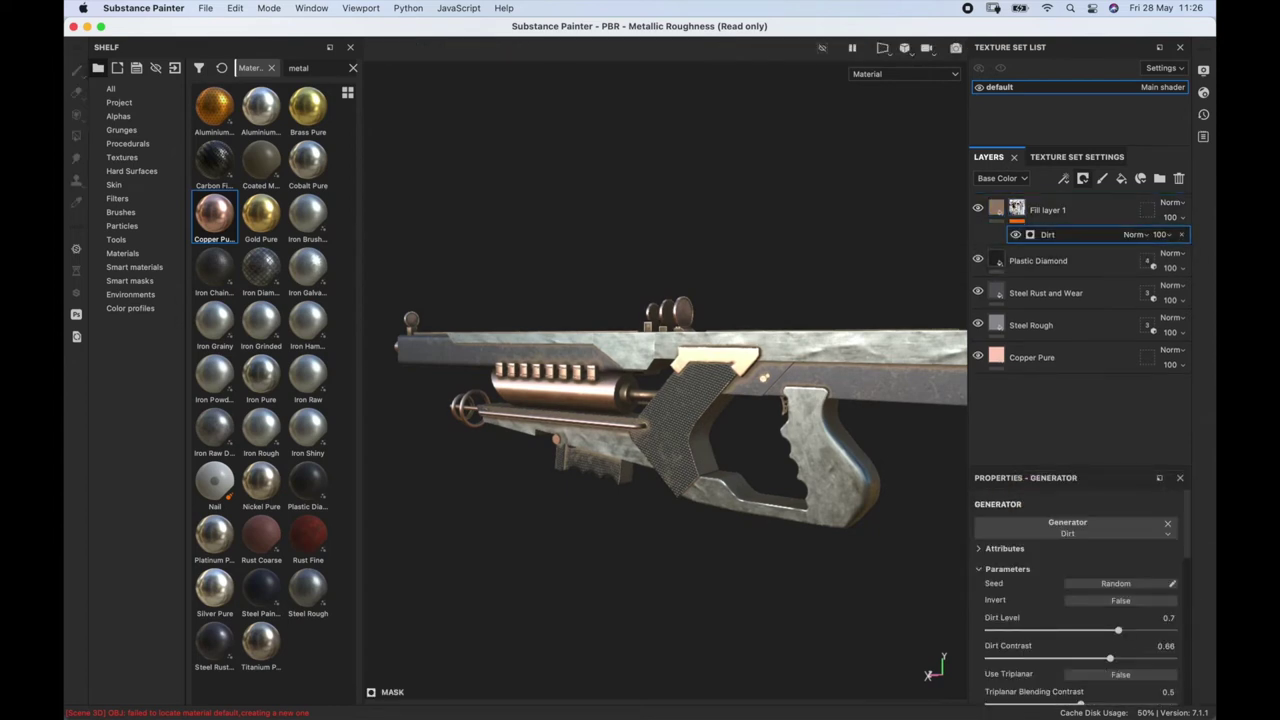
{"action": "left_click_drag", "start_coordinate": [1119, 630], "coordinate": [1136, 630]}
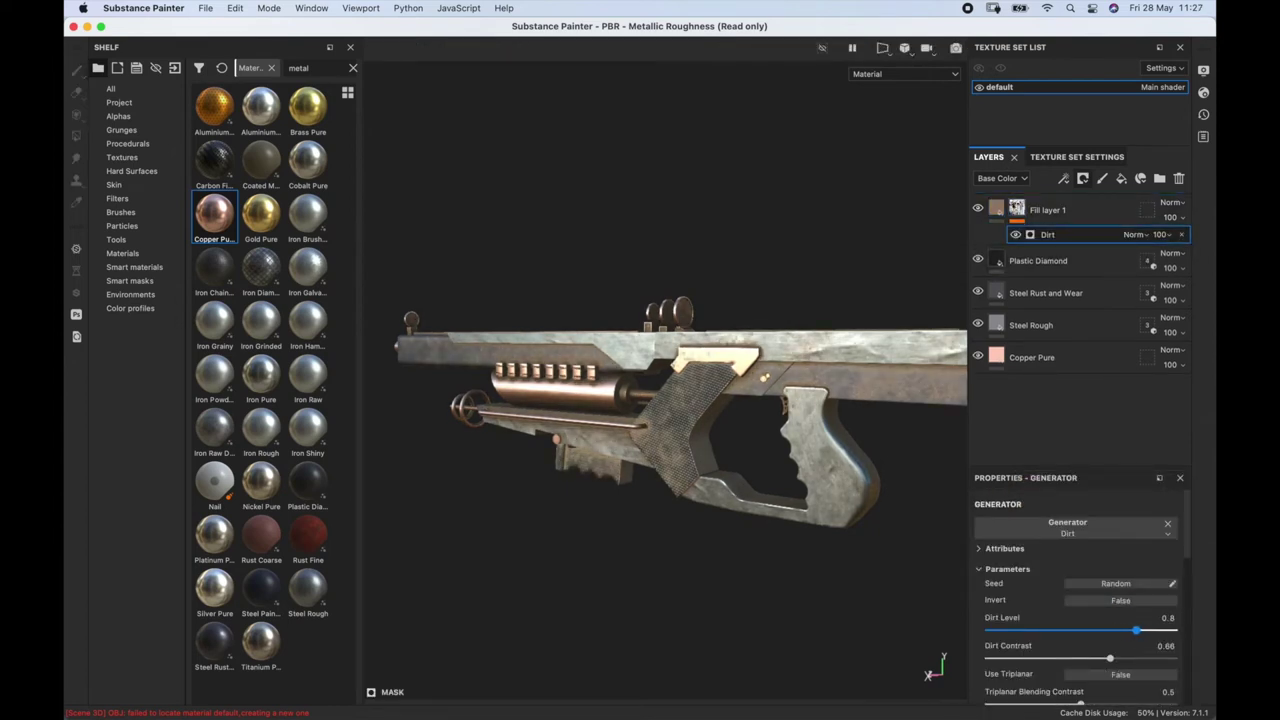
{"action": "left_click_drag", "start_coordinate": [660, 400], "coordinate": [790, 394], "text": "alt"}
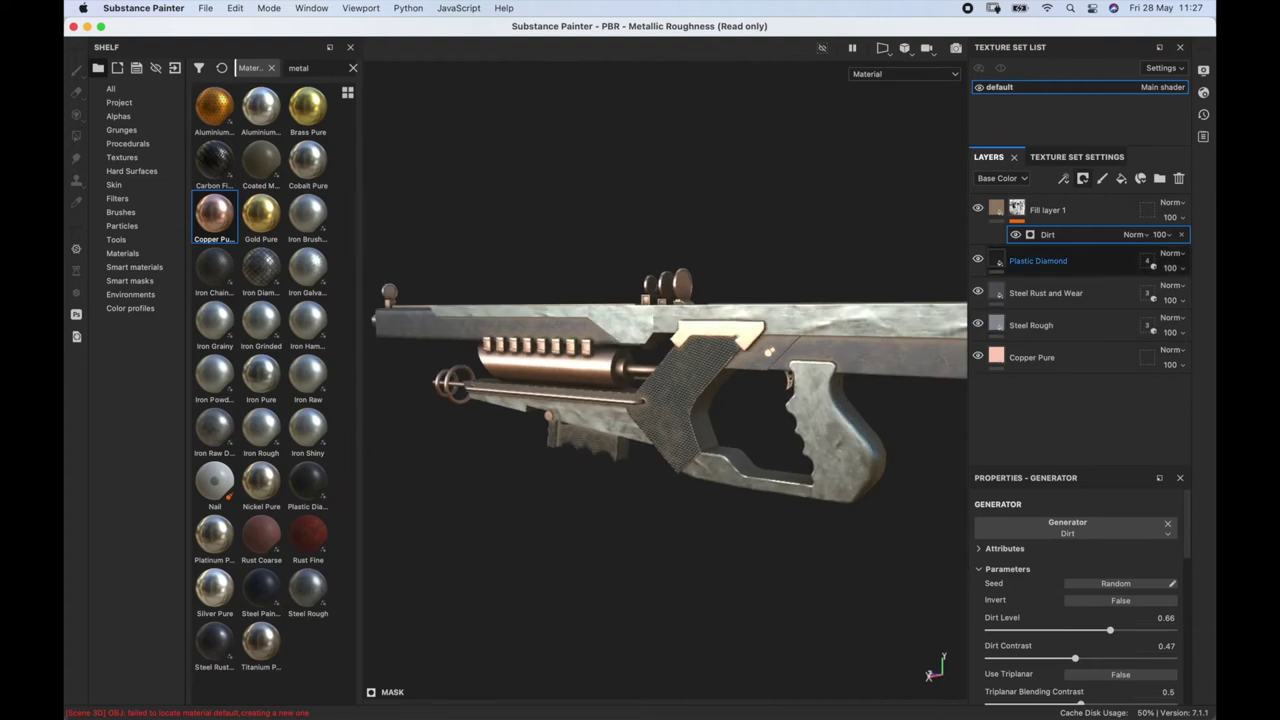
Add a Paint effect above the Dirt generator in Fill layer 1's mask.
{"action": "right_click", "coordinate": [1017, 208]}
{"action": "left_click", "coordinate": [1017, 208]}
{"action": "right_click", "coordinate": [1017, 208]}
{"action": "left_click", "coordinate": [1059, 474]}
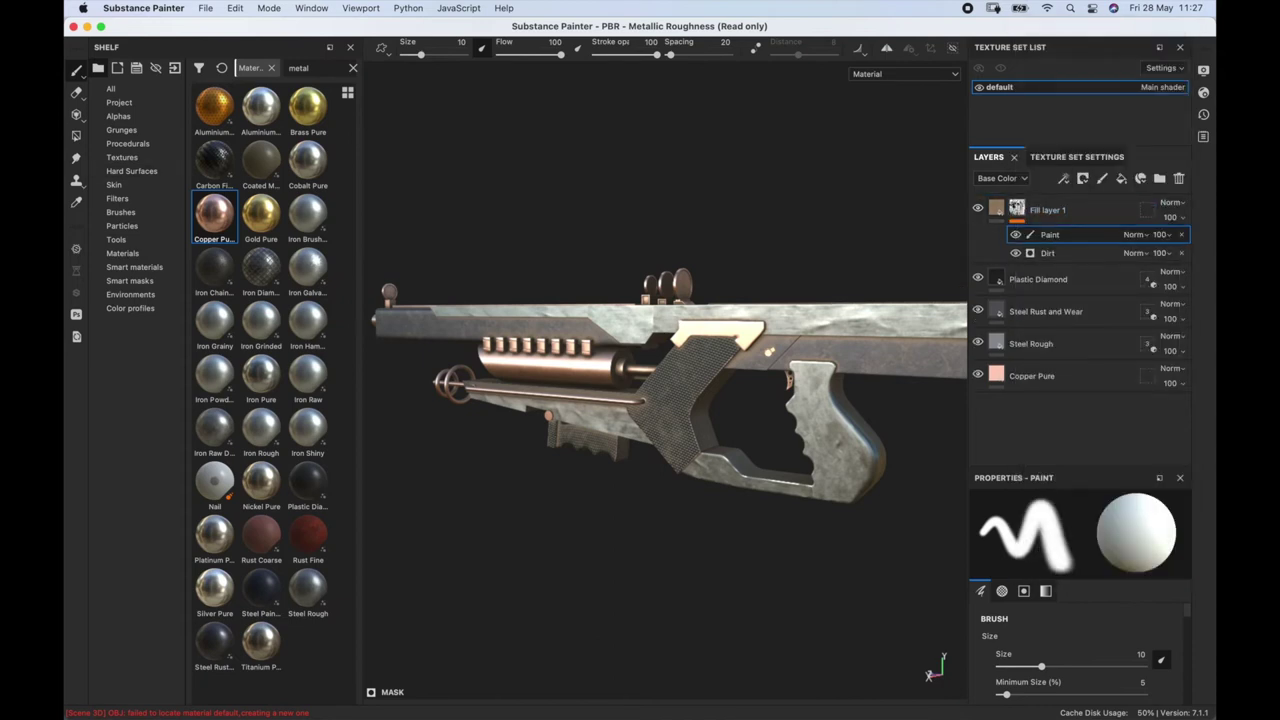
Pick the Cement 1 brush from the brush presets for painting grime.
{"action": "left_click", "coordinate": [121, 212]}
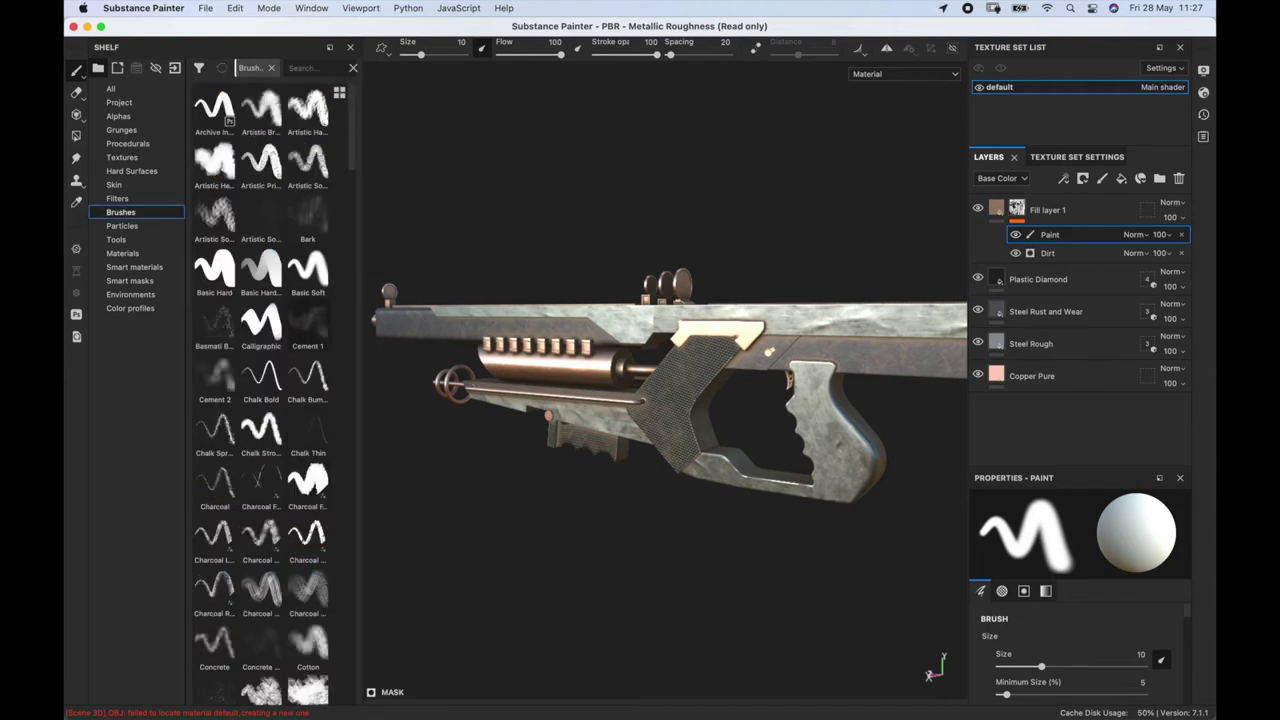
{"action": "left_click", "coordinate": [308, 322]}
{"action": "scroll", "coordinate": [665, 355], "scroll_direction": "up", "scroll_amount": 2}
{"action": "scroll", "coordinate": [665, 380], "scroll_direction": "up", "scroll_amount": 3}
{"action": "mouse_move", "coordinate": [665, 380]}
{"action": "left_mouse_down", "text": "alt"}
{"action": "mouse_move", "coordinate": [771, 206]}
{"action": "mouse_move", "coordinate": [617, 200]}
{"action": "left_mouse_up", "text": "alt"}
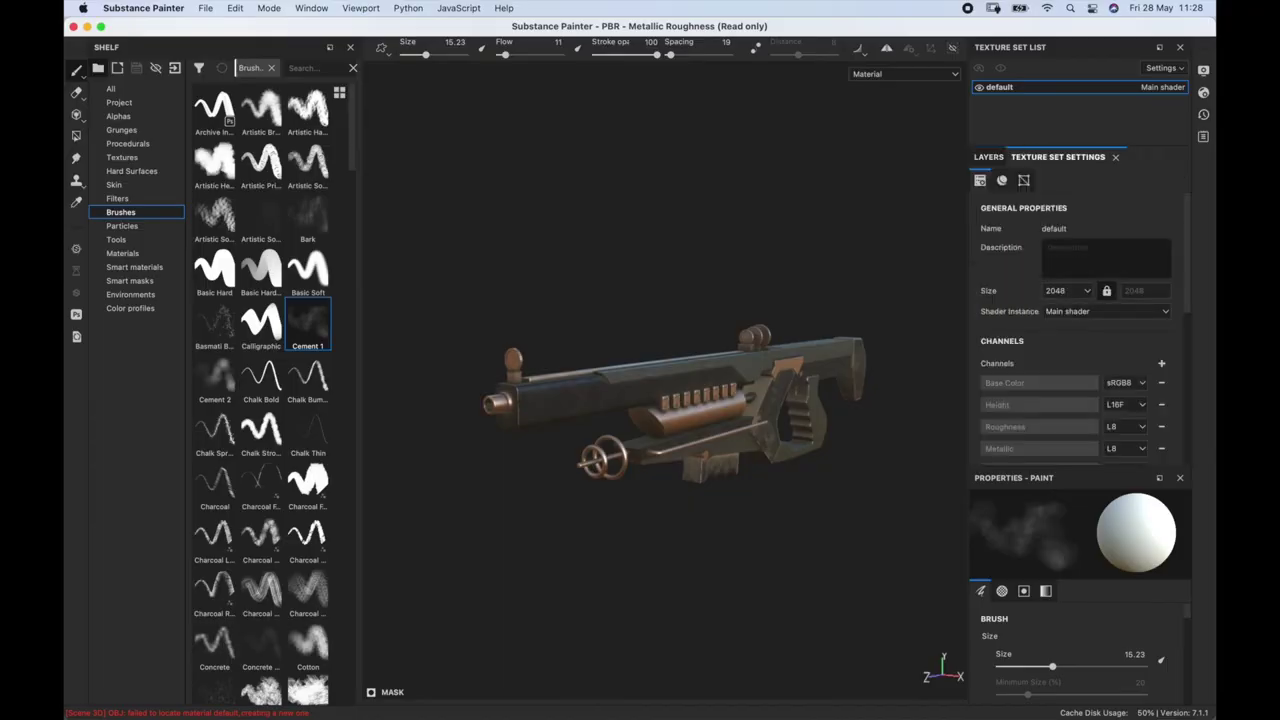
Raise the texture set resolution to 4096.
{"action": "left_click", "coordinate": [1068, 290]}
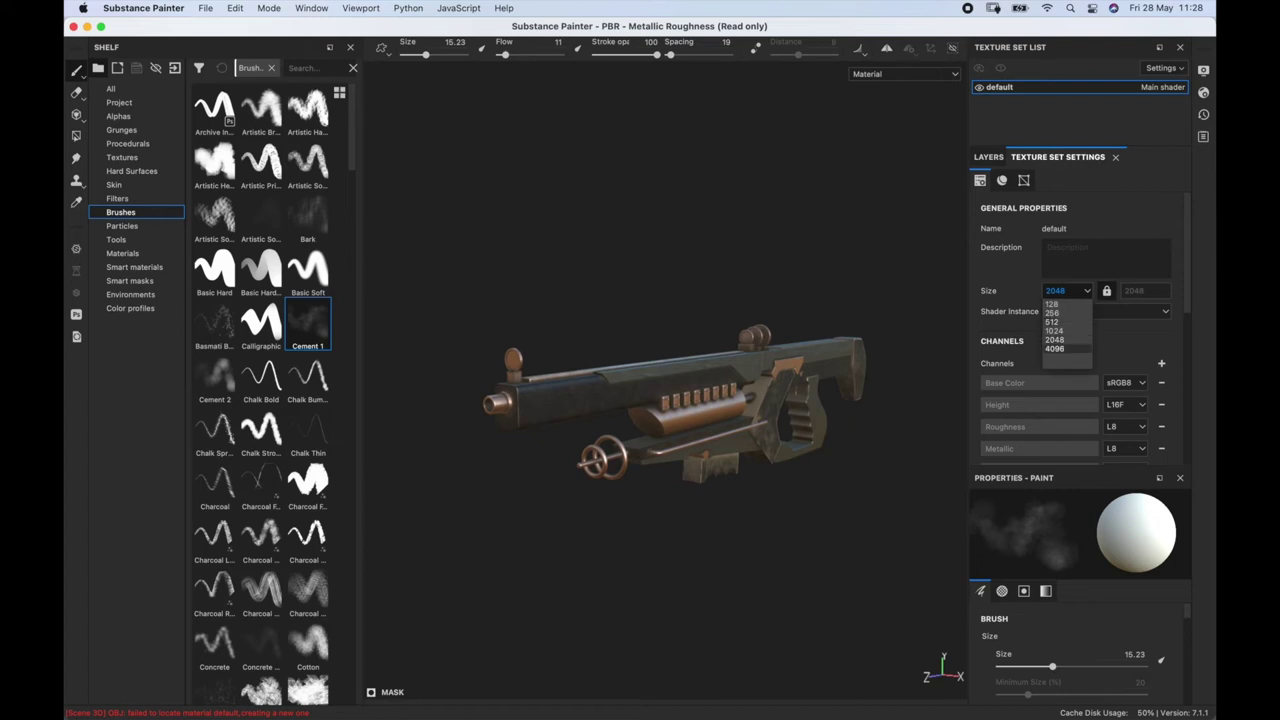
{"action": "left_click", "coordinate": [1054, 348]}
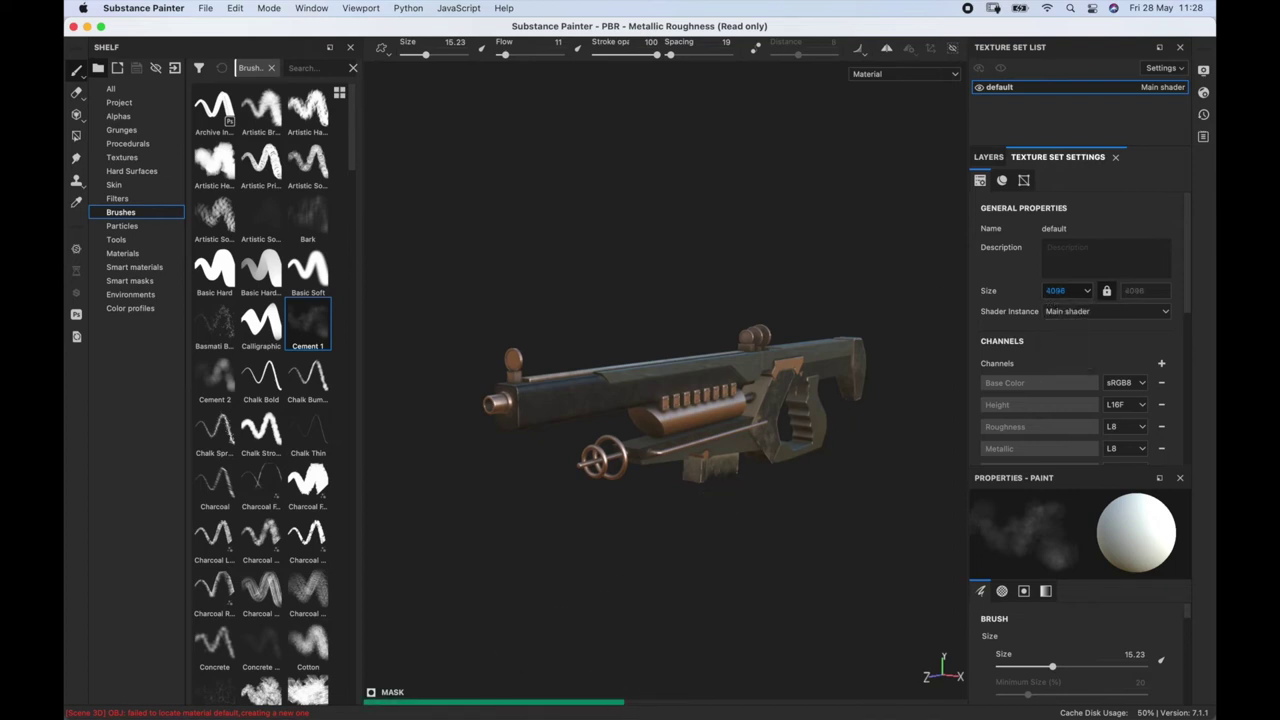
{"action": "left_click", "coordinate": [988, 157]}
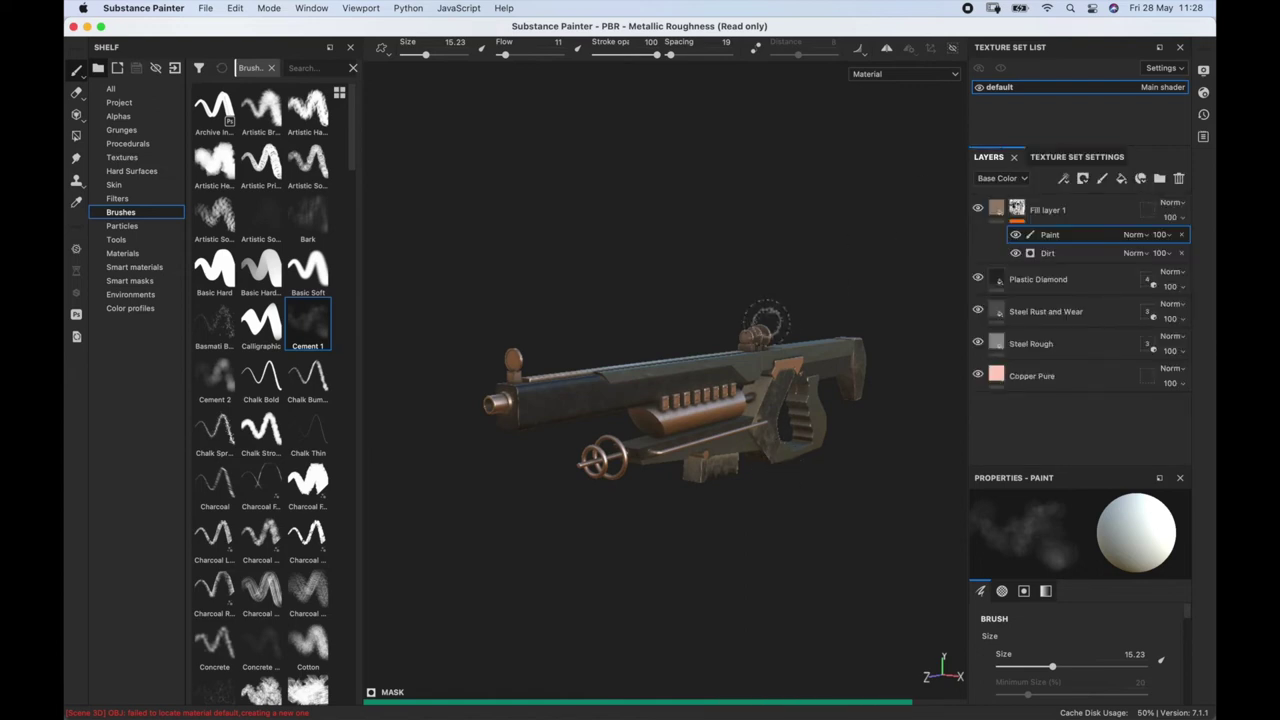
Paint light dirt onto the gun's grip.
{"action": "scroll", "coordinate": [721, 388], "scroll_direction": "up", "scroll_amount": 4}
{"action": "left_click_drag", "start_coordinate": [560, 467], "coordinate": [655, 467], "text": "alt"}
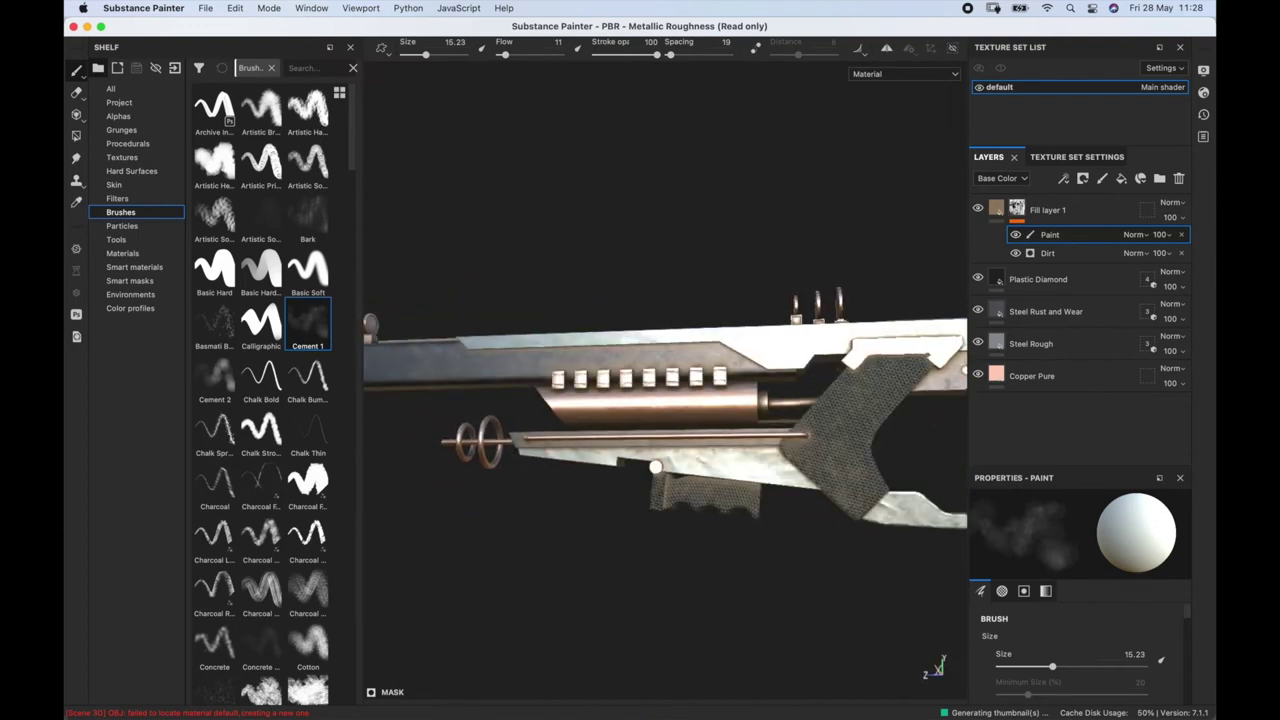
{"action": "scroll", "coordinate": [665, 379], "scroll_direction": "up", "scroll_amount": 2}
{"action": "scroll", "coordinate": [800, 490], "scroll_direction": "up", "scroll_amount": 1}
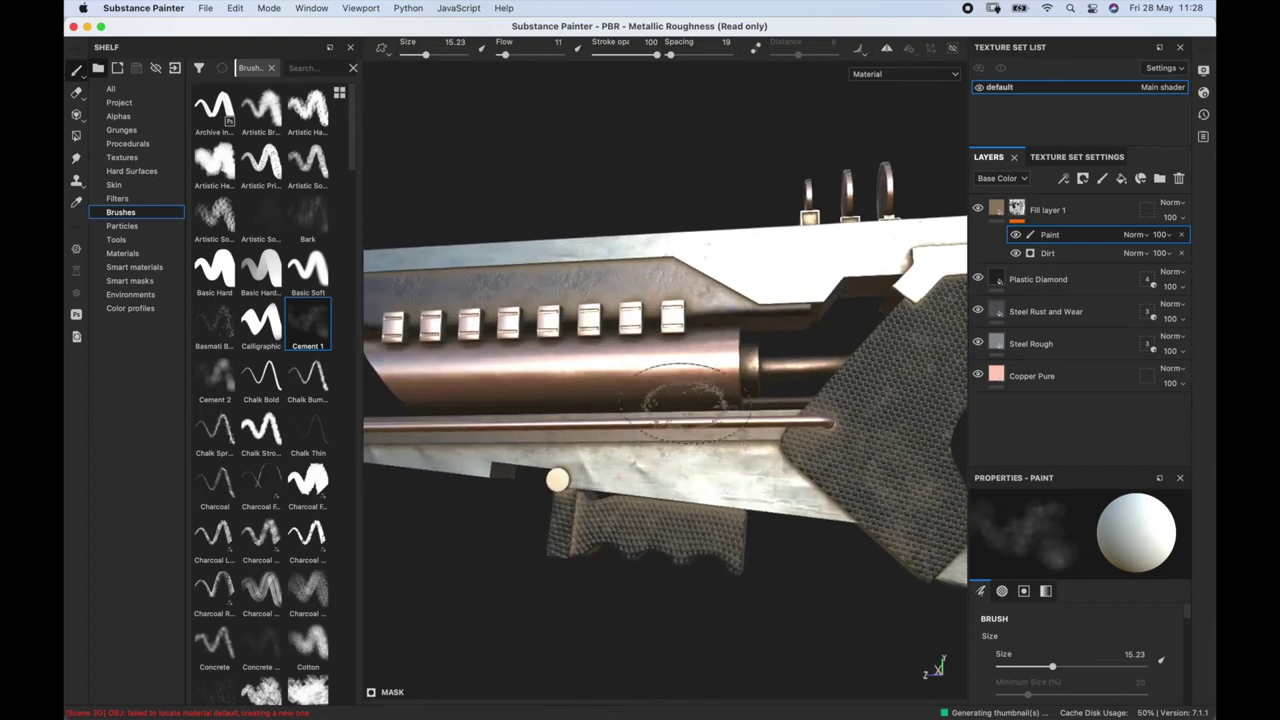
{"action": "mouse_move", "coordinate": [805, 490]}
{"action": "left_mouse_down"}
{"action": "mouse_move", "coordinate": [900, 400]}
{"action": "mouse_move", "coordinate": [920, 420]}
{"action": "mouse_move", "coordinate": [880, 490]}
{"action": "left_mouse_up"}
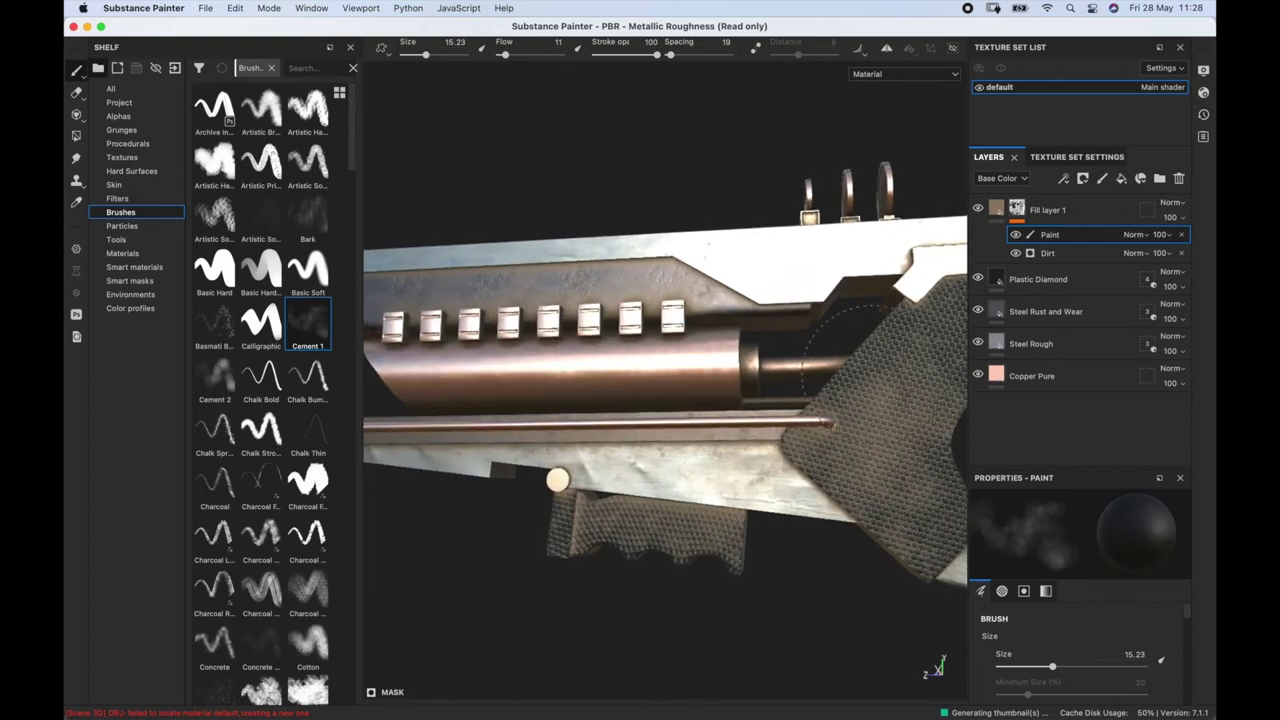
Frame the muzzle, rotate the environment light, and switch the viewport to Iray rendering.
{"action": "left_click_drag", "start_coordinate": [620, 352], "coordinate": [758, 456], "text": "alt"}
{"action": "right_click_drag", "start_coordinate": [758, 456], "coordinate": [680, 300], "text": "alt"}
{"action": "left_click_drag", "start_coordinate": [572, 325], "coordinate": [785, 355], "text": "alt"}
{"action": "right_click_drag", "start_coordinate": [815, 335], "coordinate": [770, 346], "text": "shift"}
{"action": "left_click_drag", "start_coordinate": [770, 346], "coordinate": [825, 325], "text": "alt"}
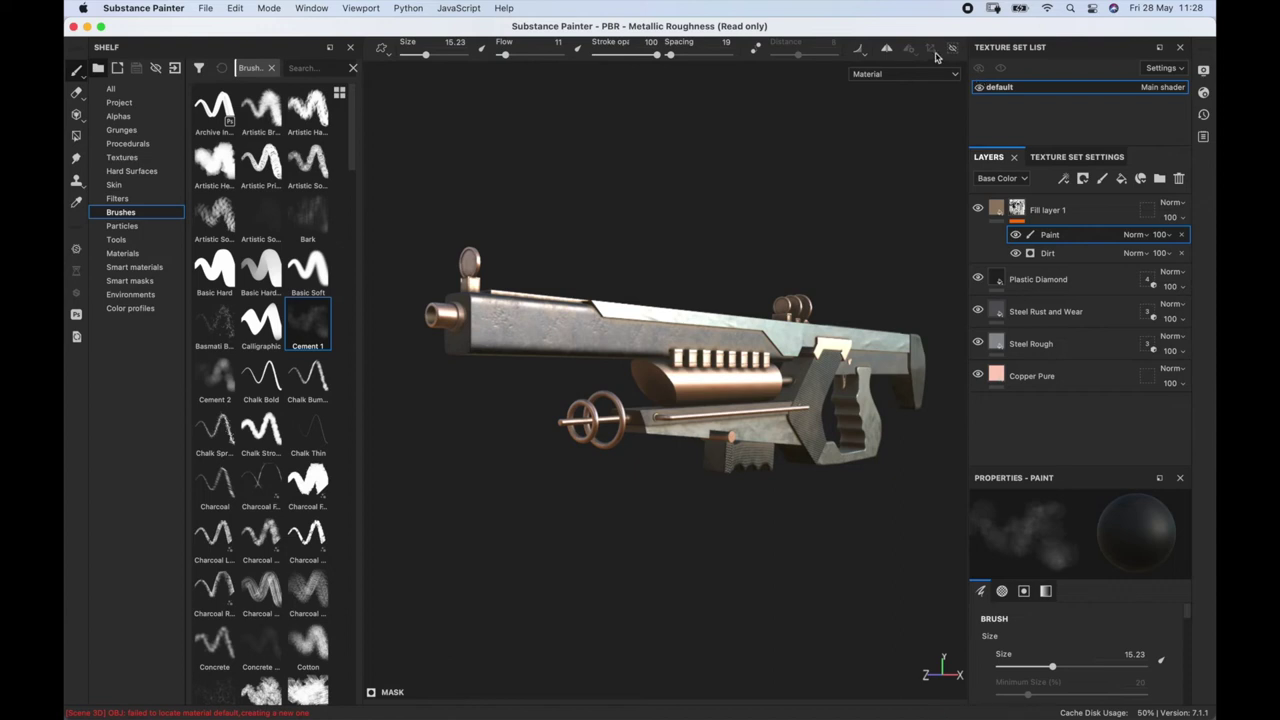
{"action": "key", "text": "ctrl+z"}
{"action": "key", "text": "F10"}
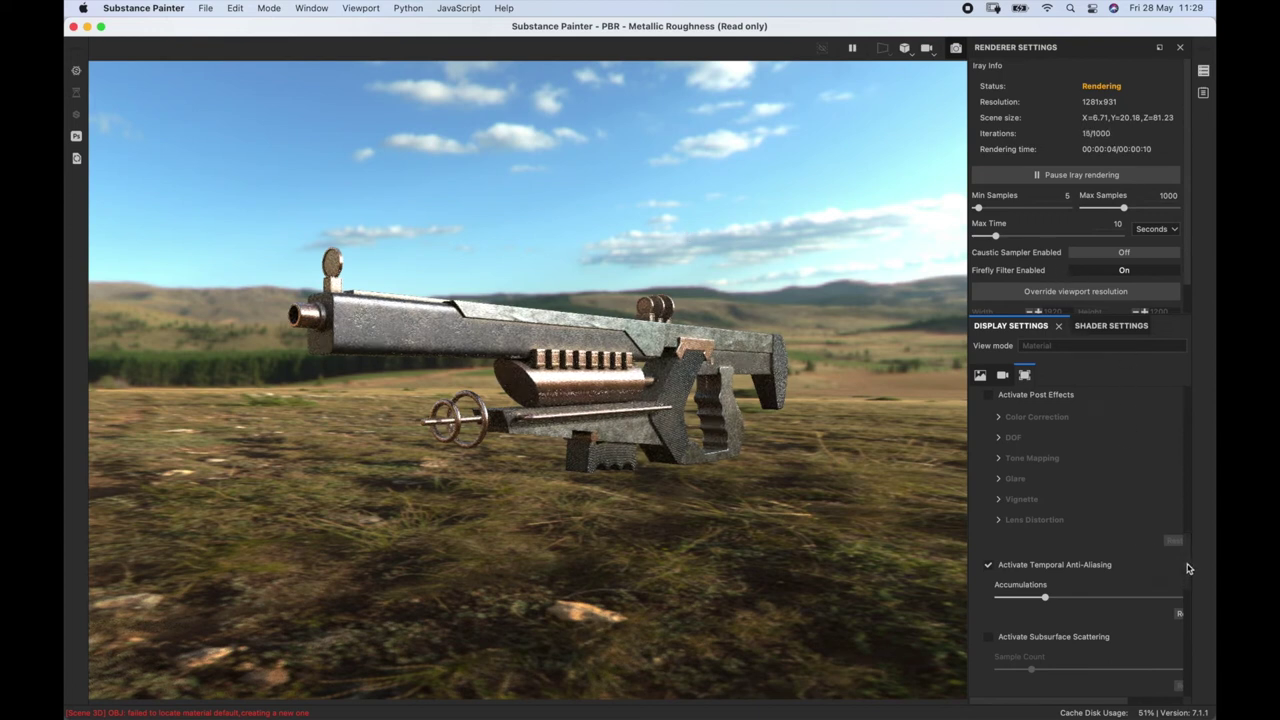
Replace the landscape backdrop with a flat clear colour and rotate the environment light.
{"action": "scroll", "coordinate": [1181, 385], "scroll_direction": "up", "scroll_amount": 10}
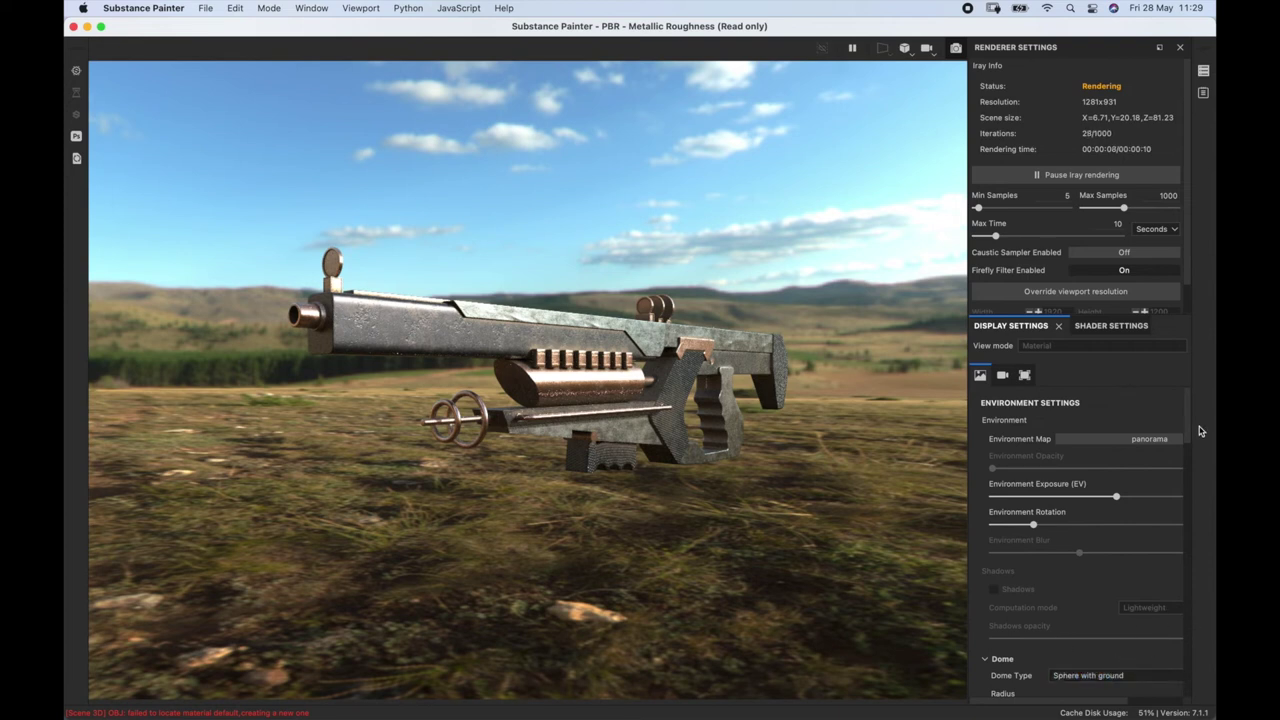
{"action": "scroll", "coordinate": [1027, 500], "scroll_direction": "down", "scroll_amount": 5}
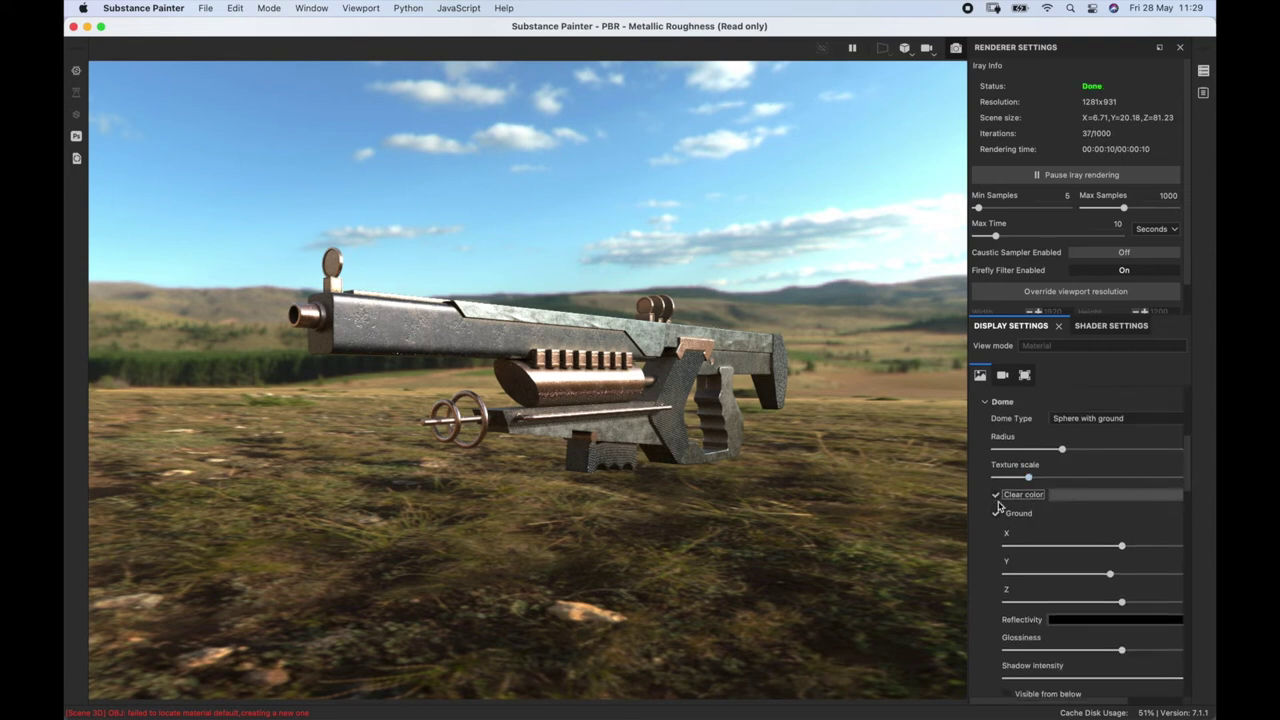
{"action": "left_click", "coordinate": [996, 497]}
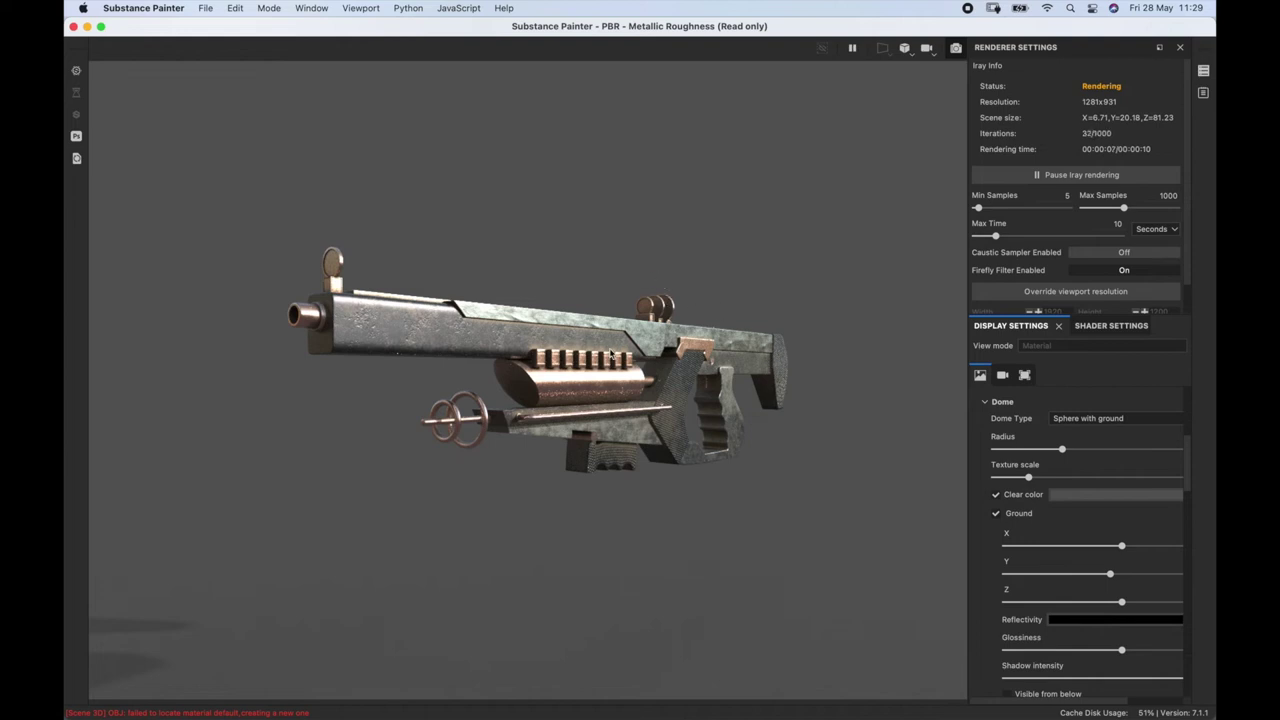
{"action": "left_click_drag", "start_coordinate": [531, 358], "coordinate": [850, 345], "text": "alt"}
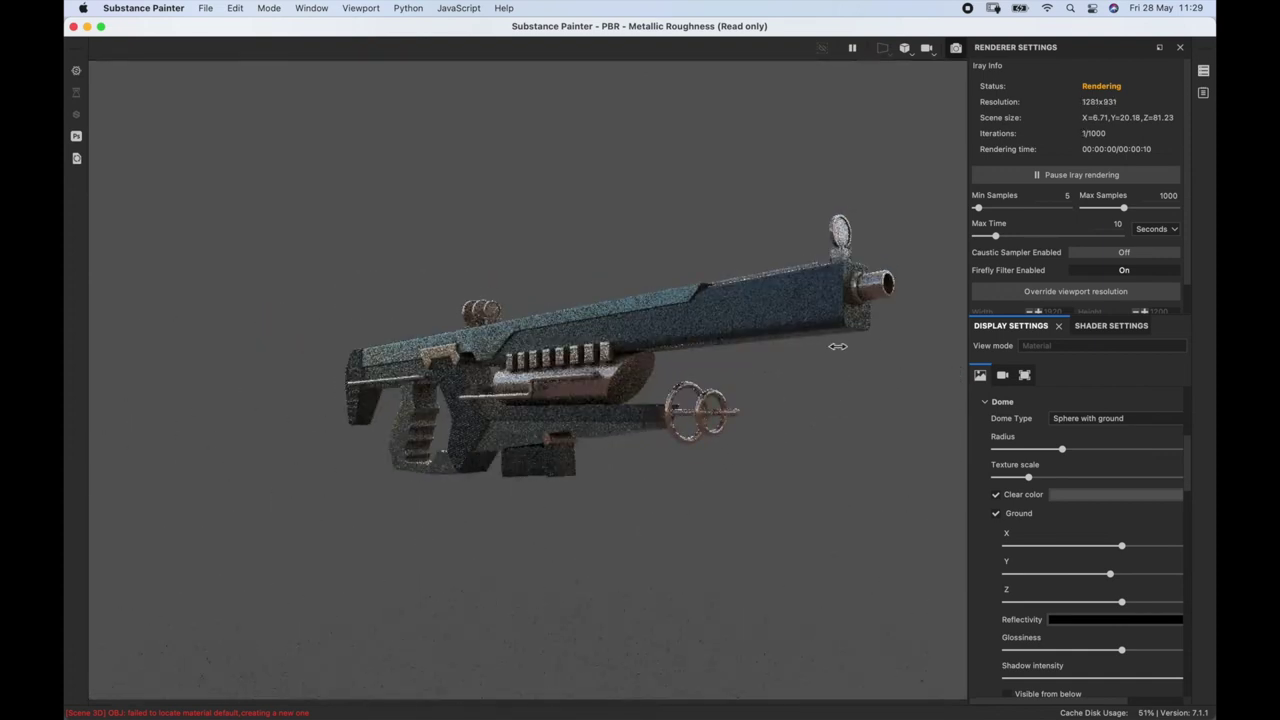
{"action": "right_click_drag", "start_coordinate": [834, 346], "coordinate": [805, 350], "text": "shift"}
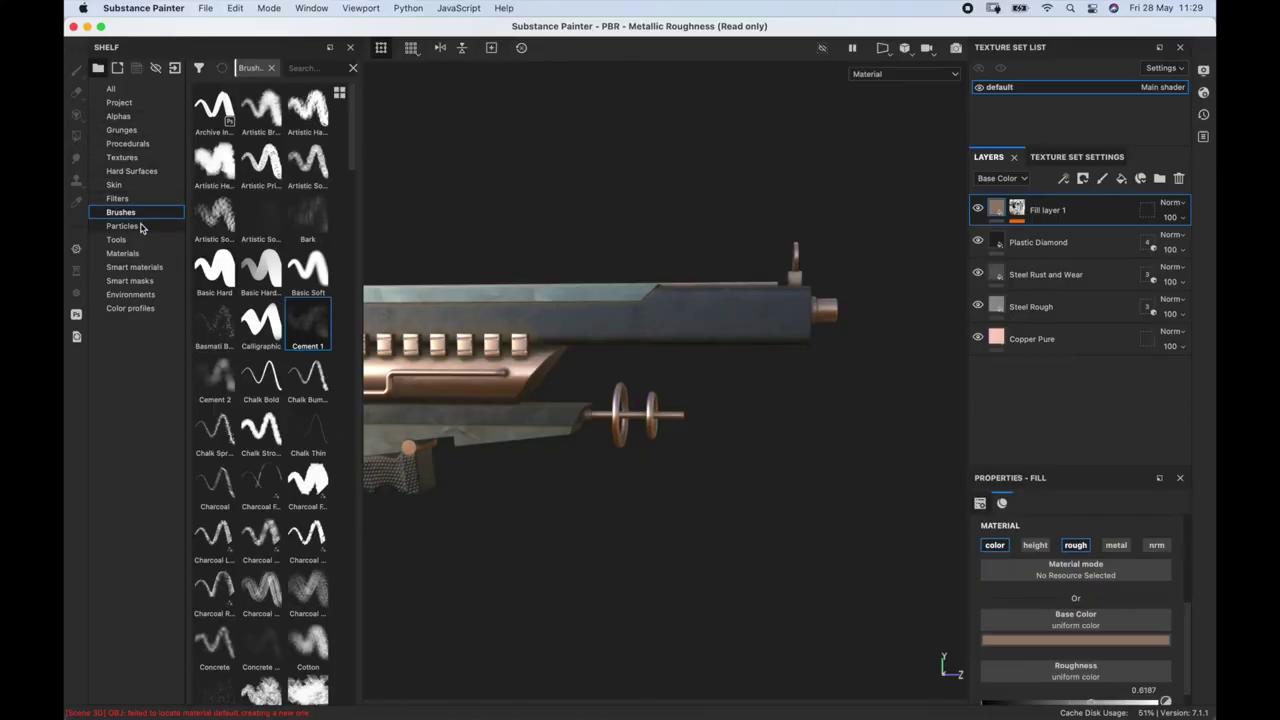
Use Grunge Dust Small as the brush stencil for Fill layer 1's Paint effect.
{"action": "left_click", "coordinate": [146, 133]}
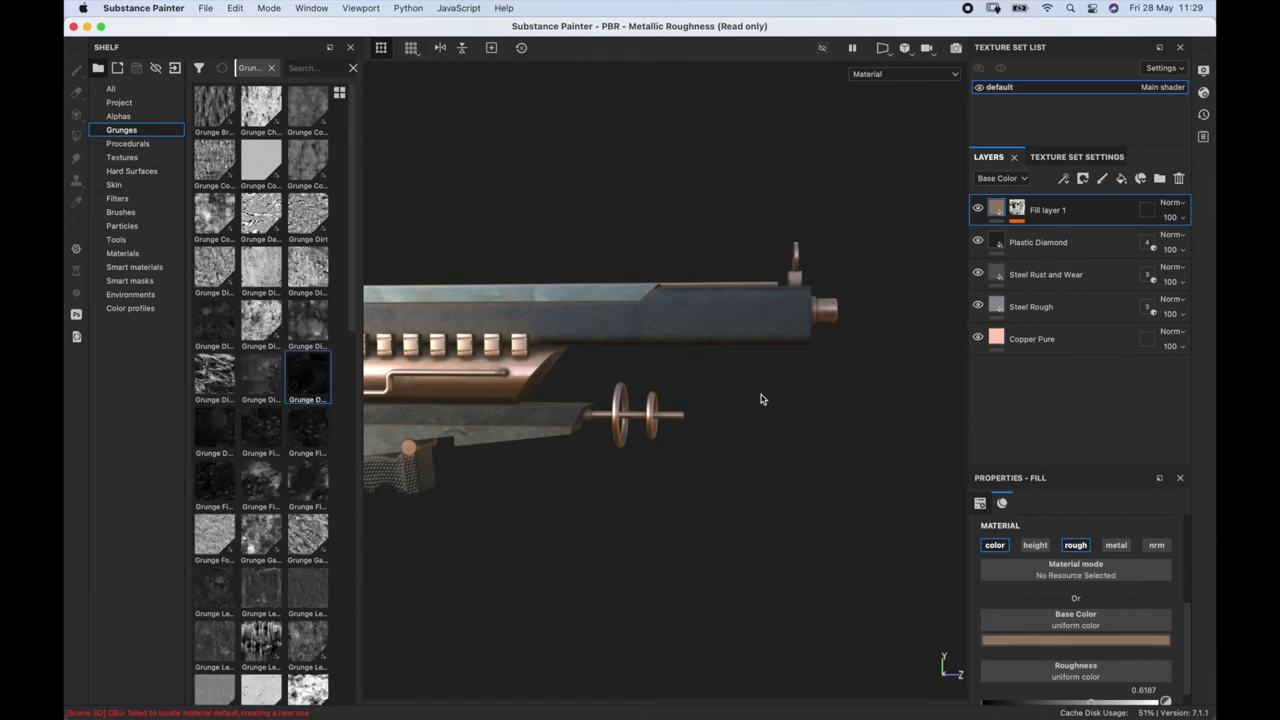
{"action": "left_click", "coordinate": [1016, 210]}
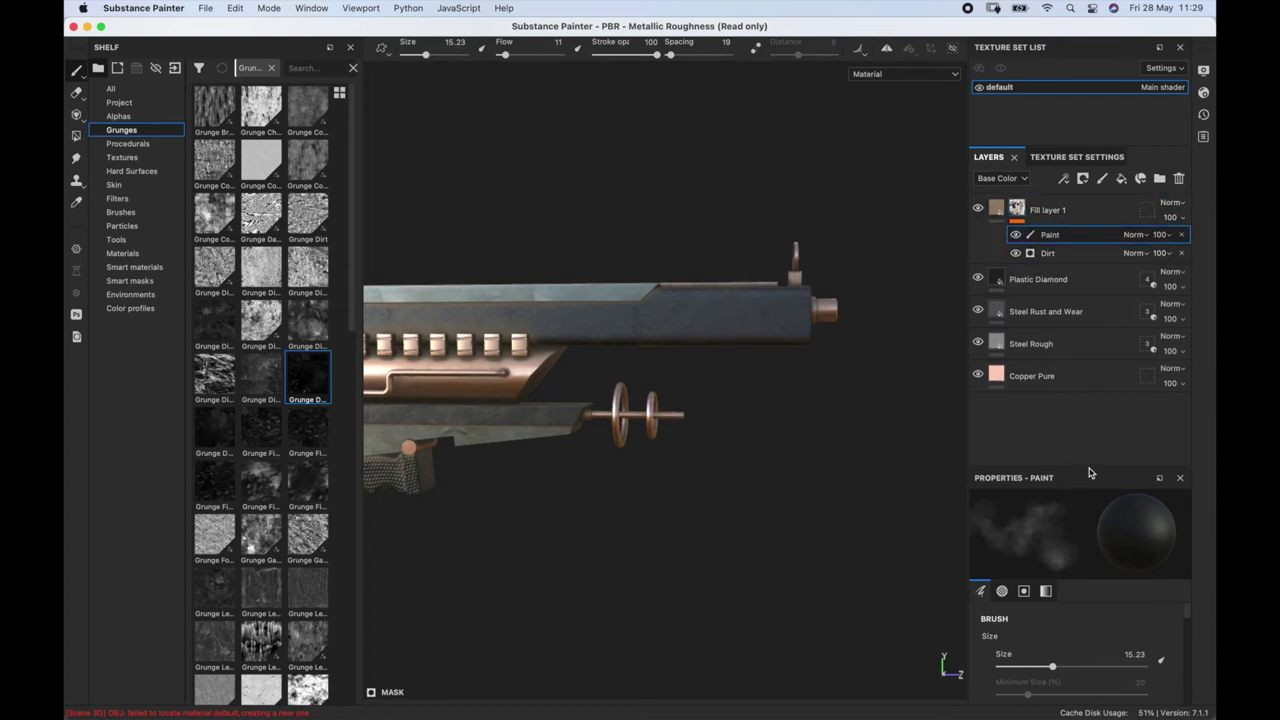
{"action": "left_click_drag", "start_coordinate": [1083, 465], "coordinate": [1096, 351]}
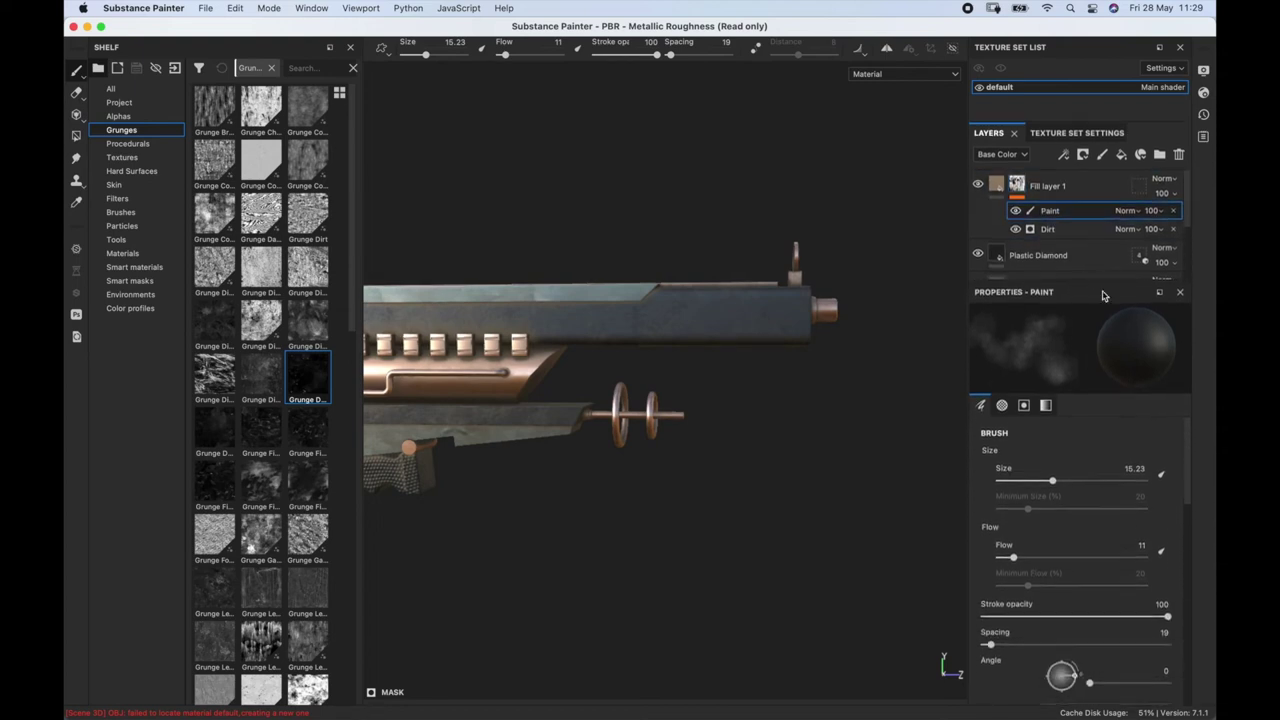
{"action": "mouse_move", "coordinate": [1188, 510]}
{"action": "left_mouse_down"}
{"action": "mouse_move", "coordinate": [1164, 652]}
{"action": "mouse_move", "coordinate": [1100, 680]}
{"action": "left_mouse_up"}
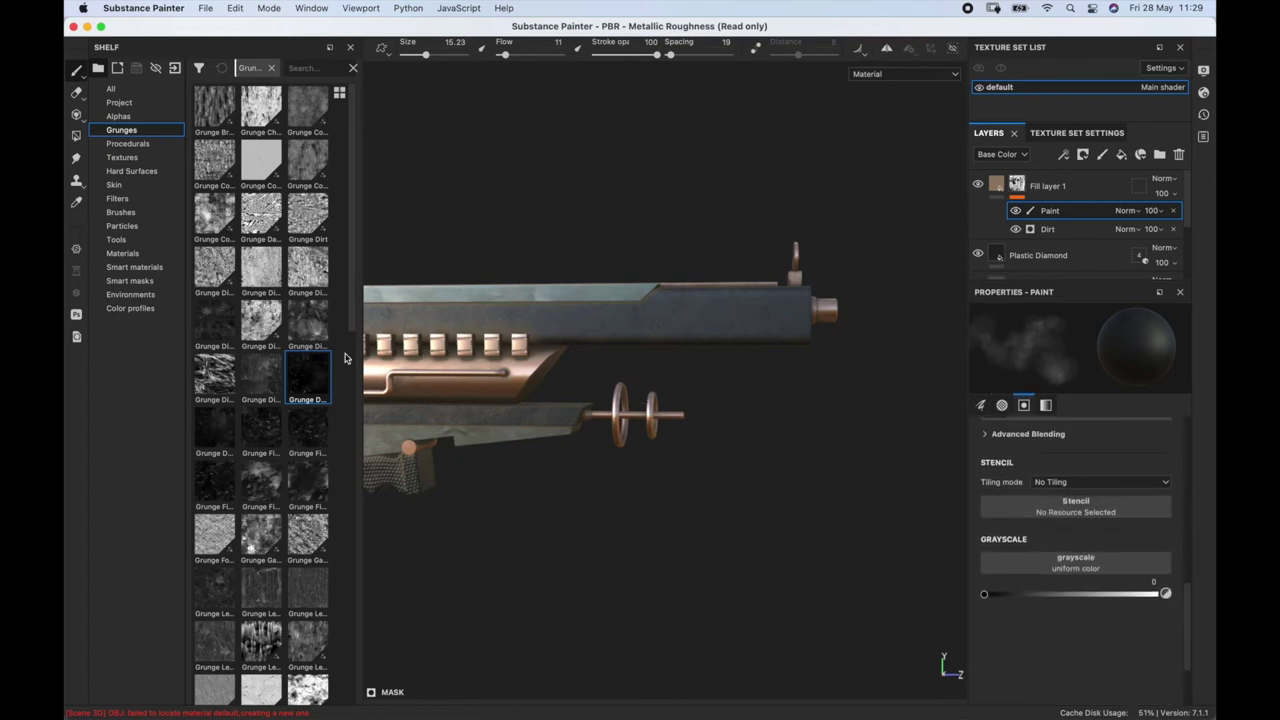
{"action": "left_click_drag", "start_coordinate": [320, 380], "coordinate": [1062, 510]}
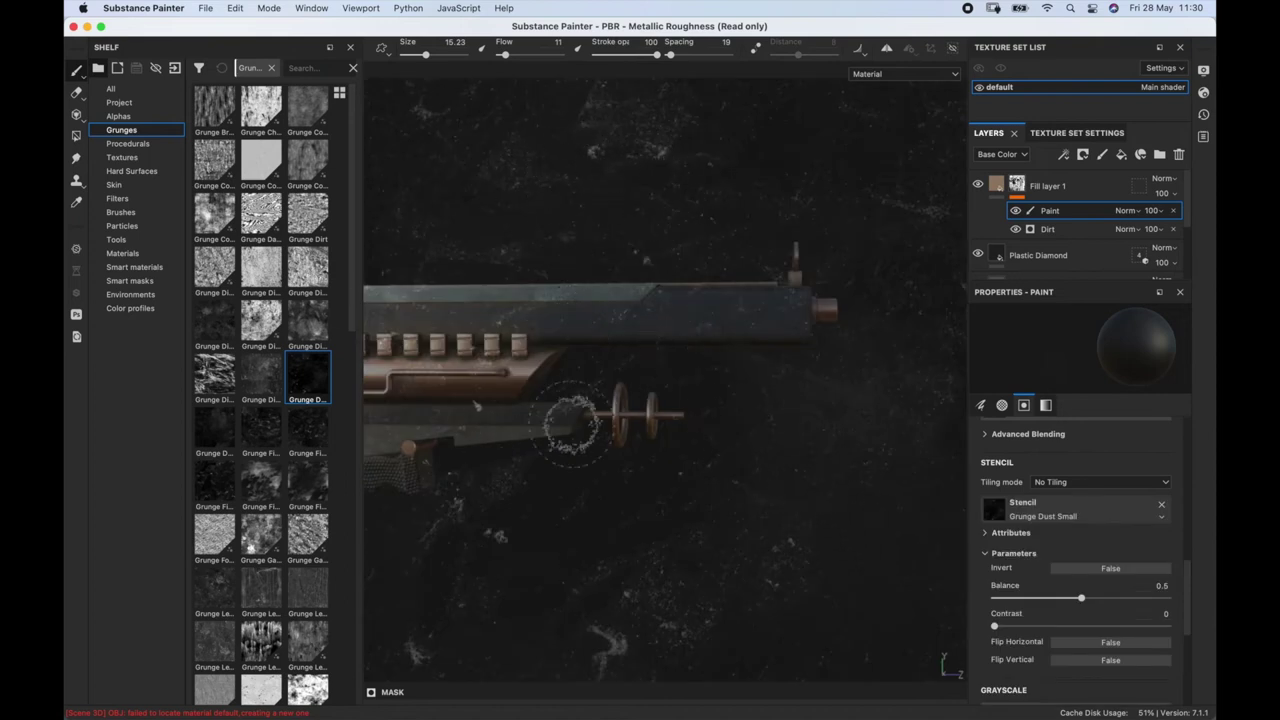
{"action": "scroll", "coordinate": [732, 345], "scroll_direction": "up", "scroll_amount": 5}
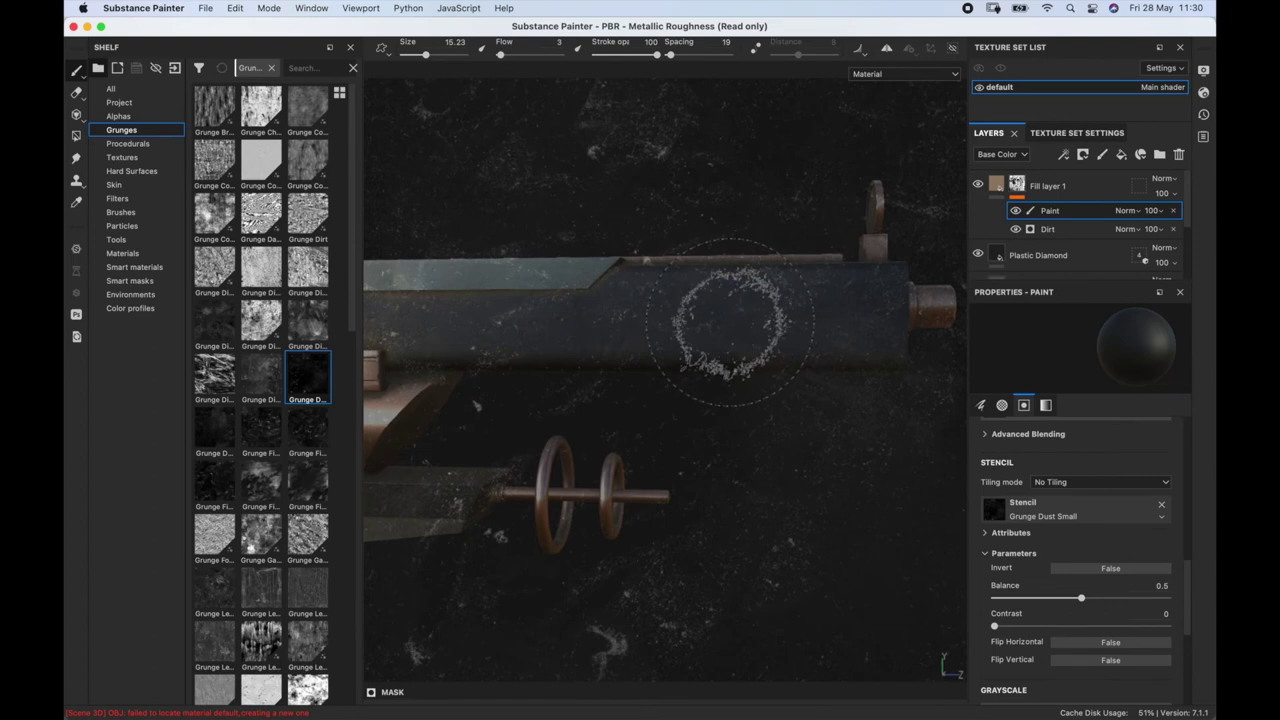
{"action": "middle_click_drag", "start_coordinate": [680, 320], "coordinate": [668, 165], "text": "alt"}
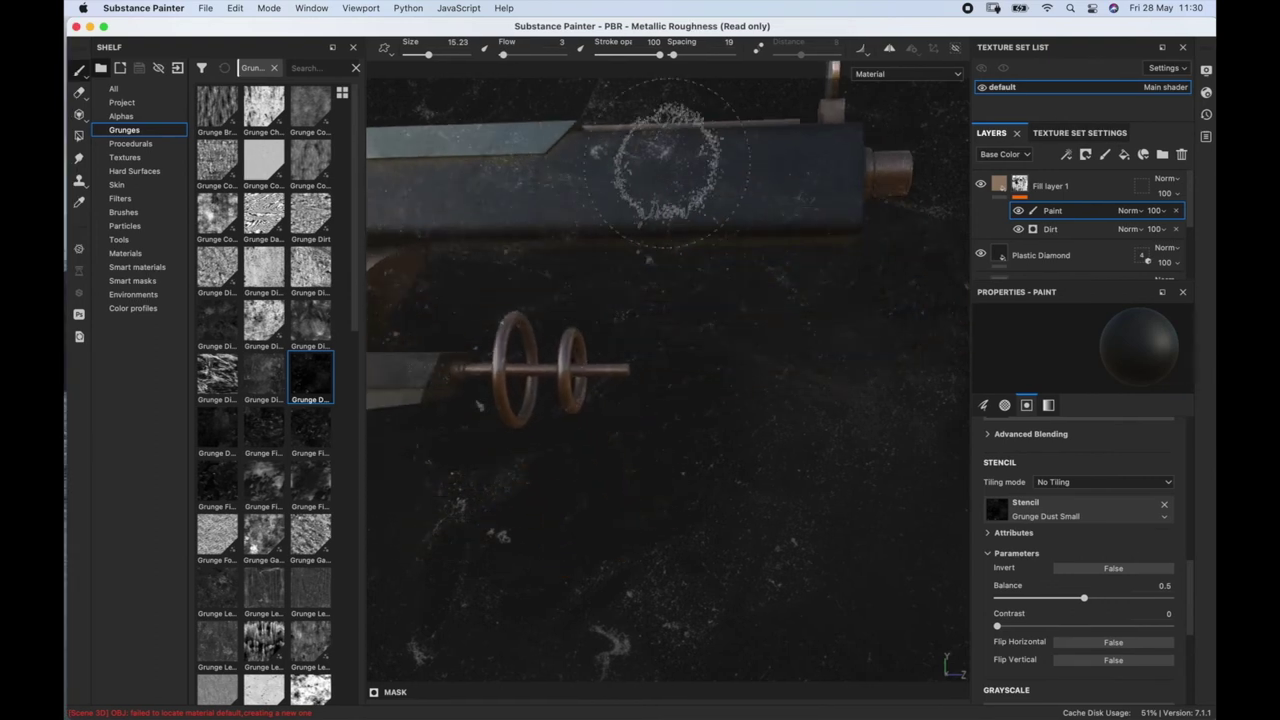
{"action": "key", "text": "s"}
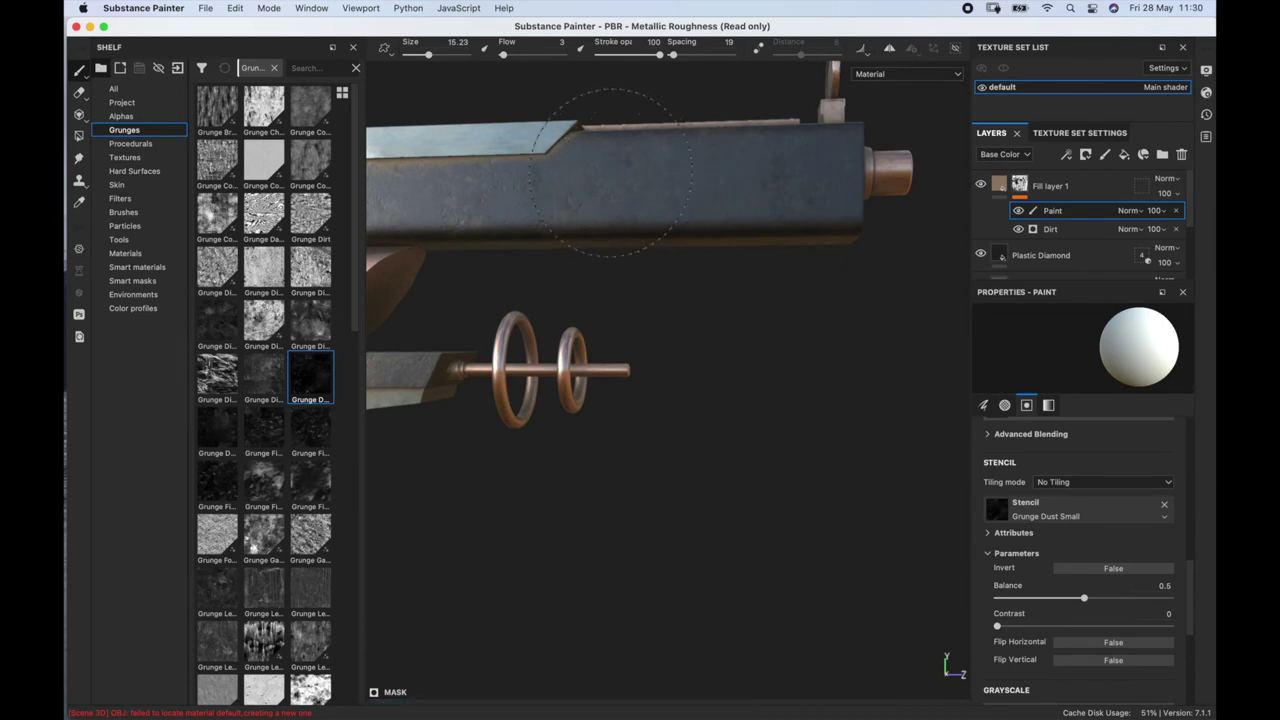
{"action": "key", "text": "s"}
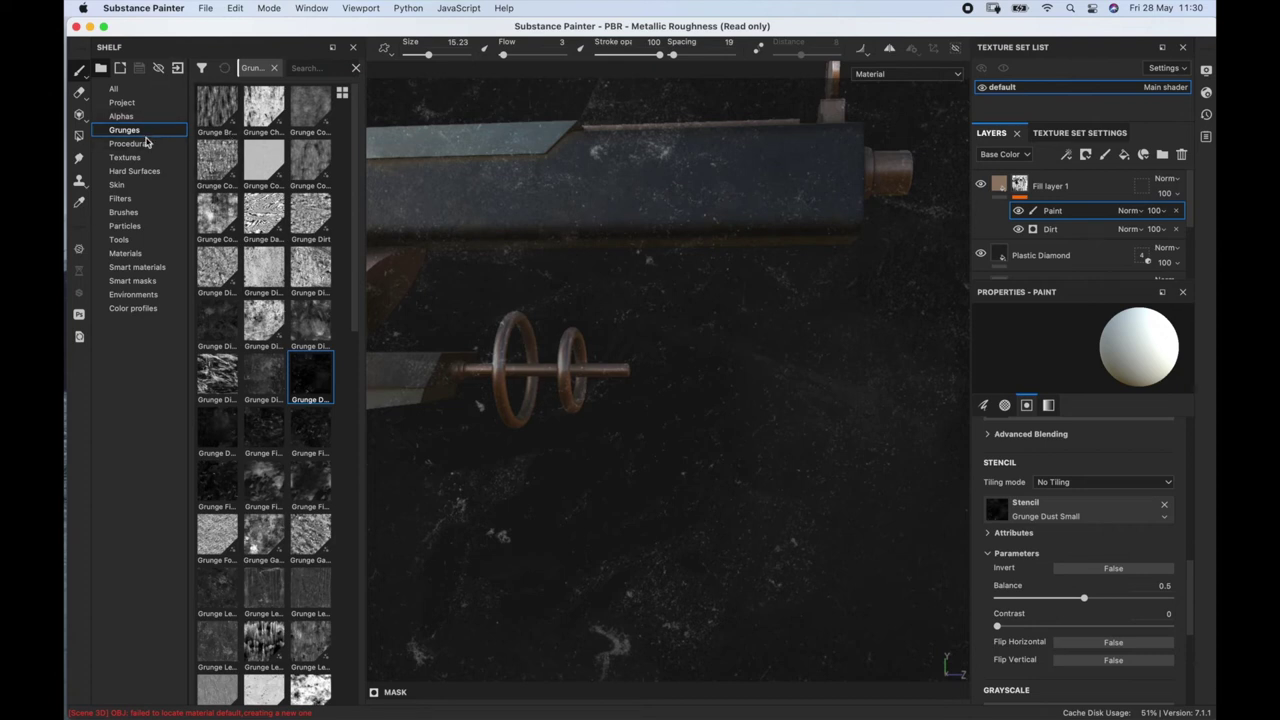
{"action": "left_click", "coordinate": [142, 213]}
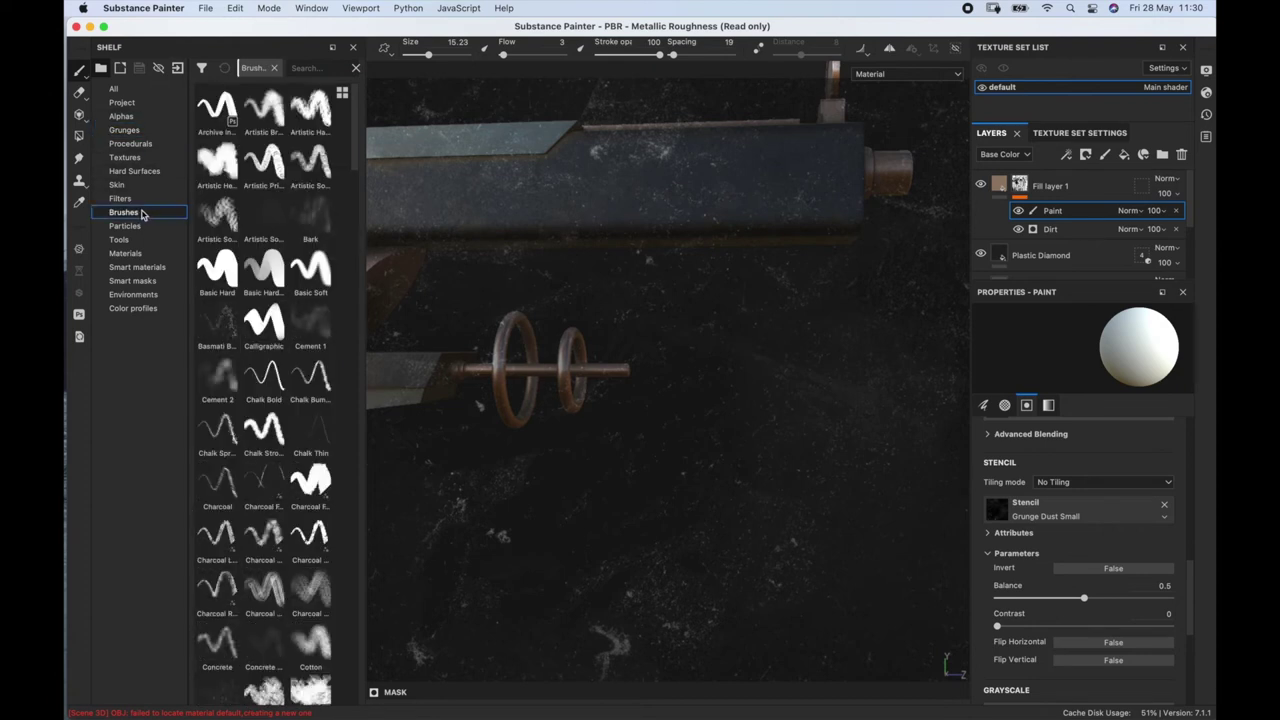
Pick the Basic Hard brush and remove the Grunge Dust Small stencil from its properties.
{"action": "left_click", "coordinate": [217, 268]}
{"action": "key", "text": "s"}
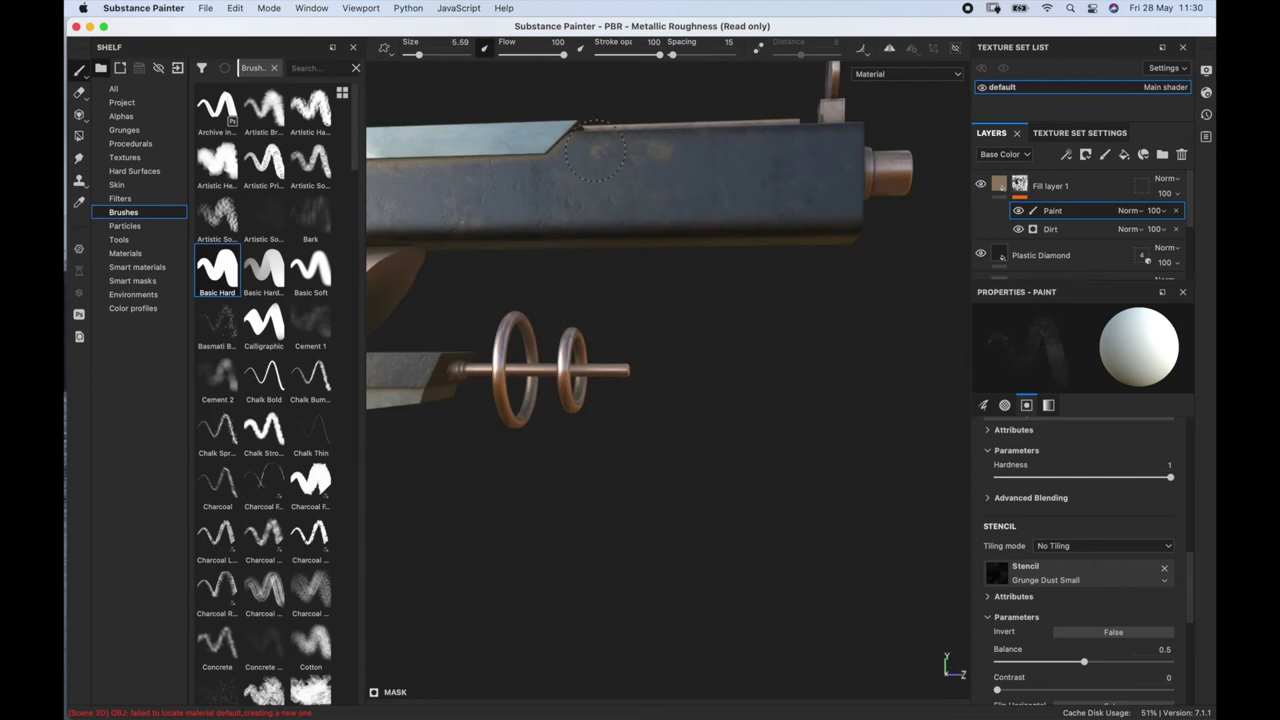
{"action": "key", "text": "s"}
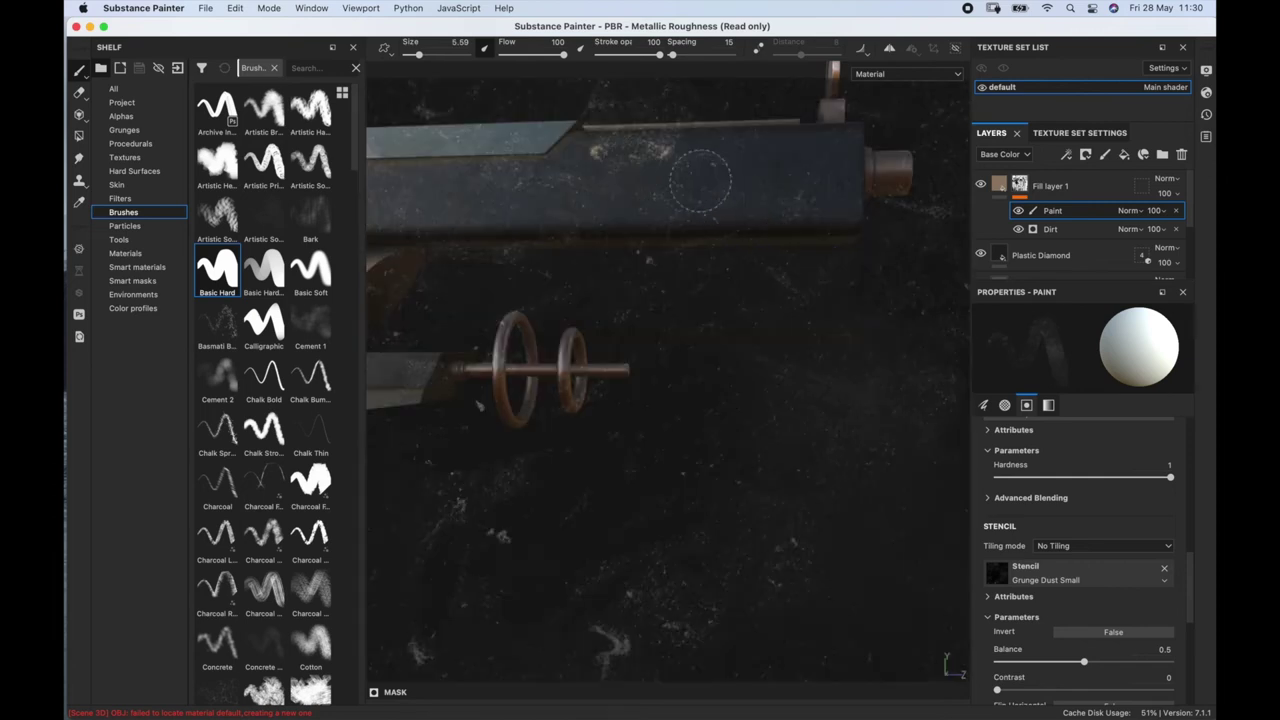
{"action": "middle_click_drag", "start_coordinate": [702, 182], "coordinate": [520, 510], "text": "alt"}
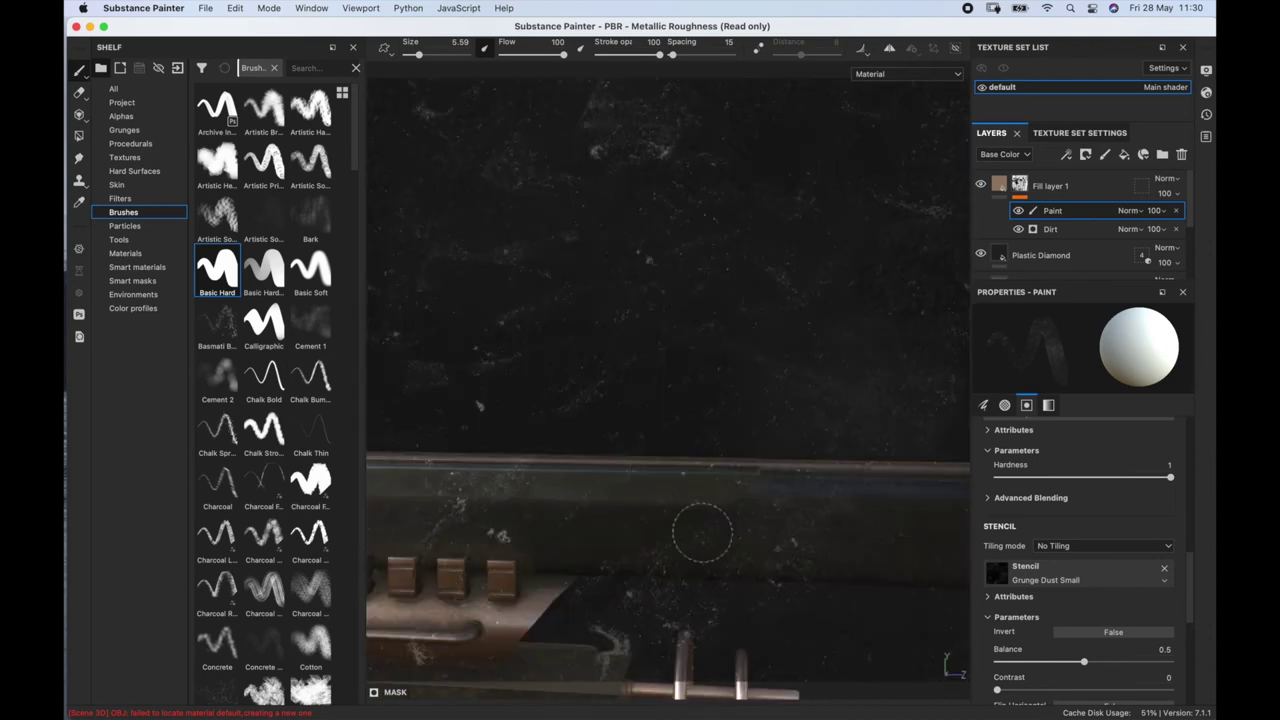
{"action": "left_click", "coordinate": [1164, 568]}
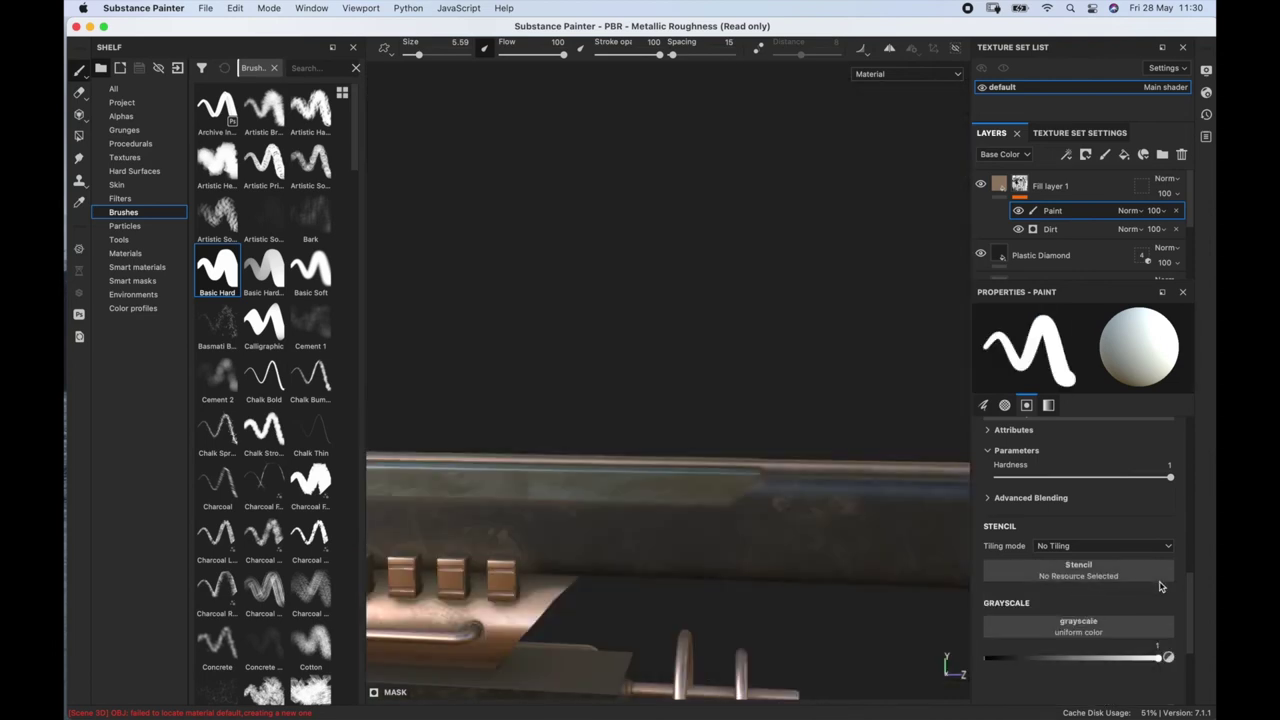
{"action": "mouse_move", "coordinate": [762, 522]}
{"action": "middle_mouse_down", "text": "alt"}
{"action": "mouse_move", "coordinate": [726, 477]}
{"action": "mouse_move", "coordinate": [751, 294]}
{"action": "mouse_move", "coordinate": [728, 345]}
{"action": "mouse_move", "coordinate": [674, 374]}
{"action": "mouse_move", "coordinate": [727, 357]}
{"action": "mouse_move", "coordinate": [731, 320]}
{"action": "mouse_move", "coordinate": [711, 357]}
{"action": "middle_mouse_up", "text": "alt"}
{"action": "middle_click_drag", "start_coordinate": [707, 305], "coordinate": [1027, 333], "text": "alt"}
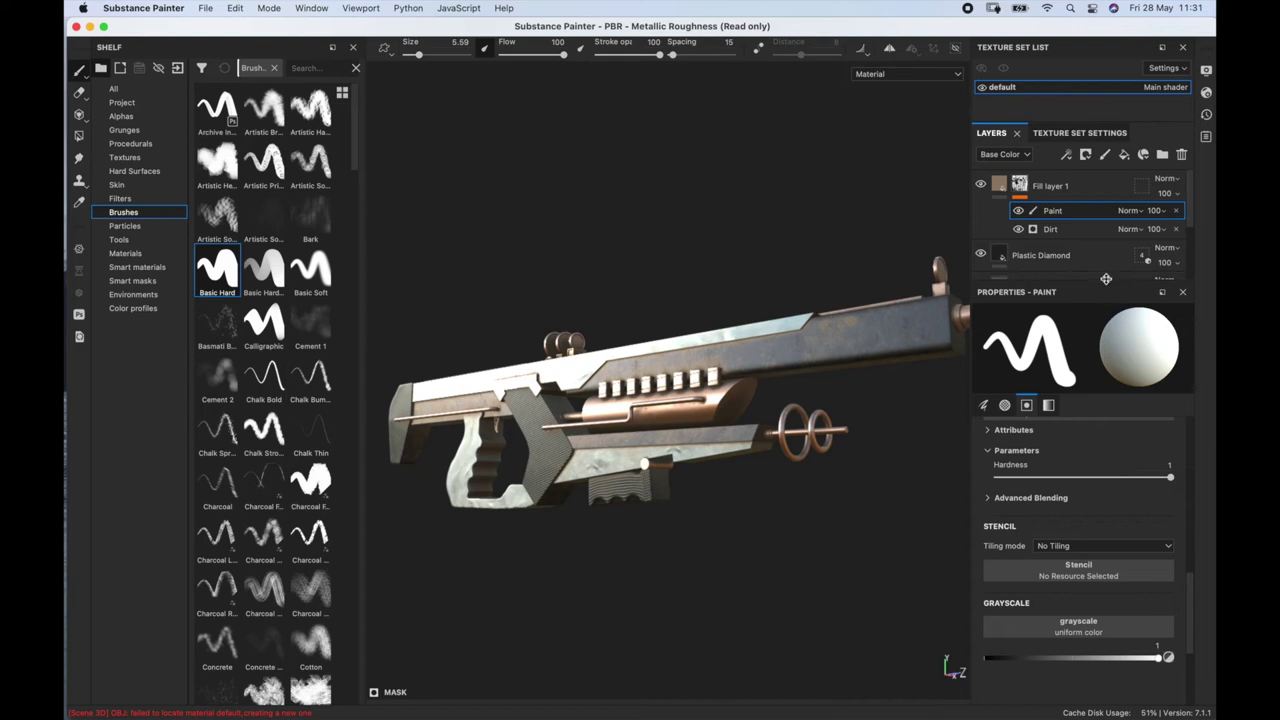
{"action": "left_click_drag", "start_coordinate": [1104, 284], "coordinate": [1056, 471]}
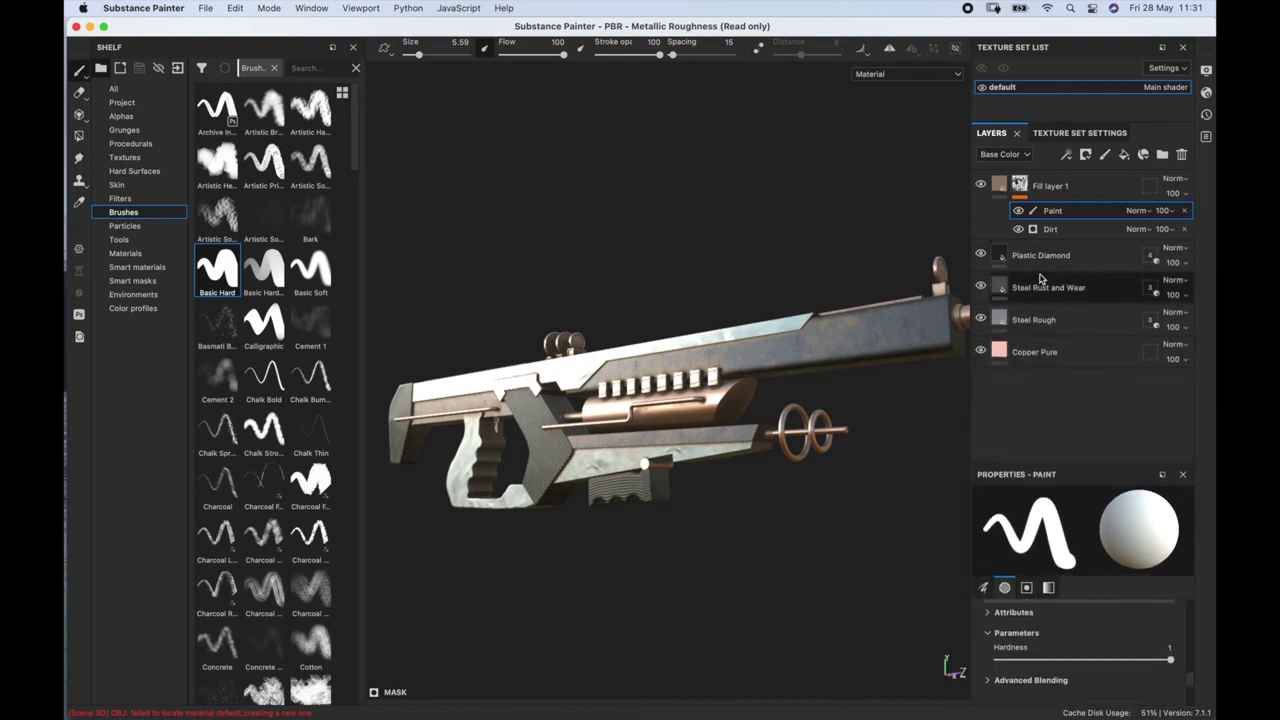
{"action": "left_click_drag", "start_coordinate": [1040, 352], "coordinate": [1068, 184]}
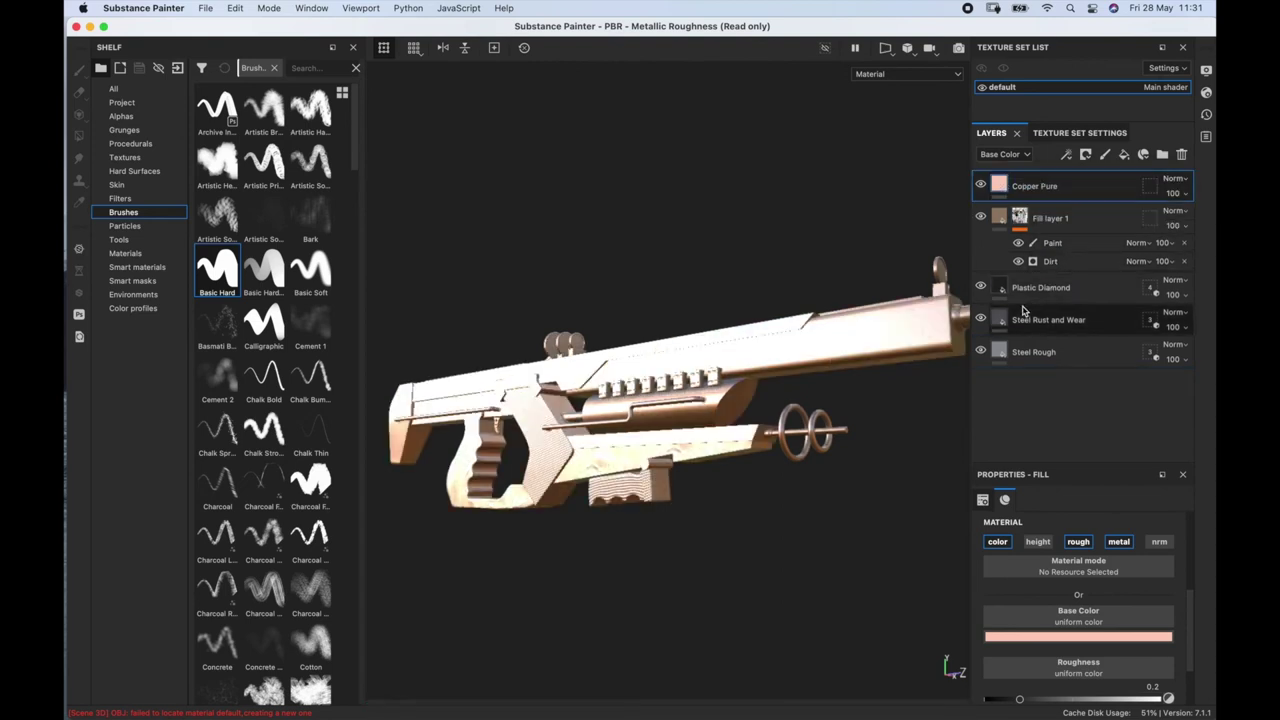
{"action": "mouse_move", "coordinate": [906, 310]}
{"action": "left_mouse_down", "text": "alt"}
{"action": "mouse_move", "coordinate": [718, 400]}
{"action": "mouse_move", "coordinate": [790, 390]}
{"action": "left_mouse_up", "text": "alt"}
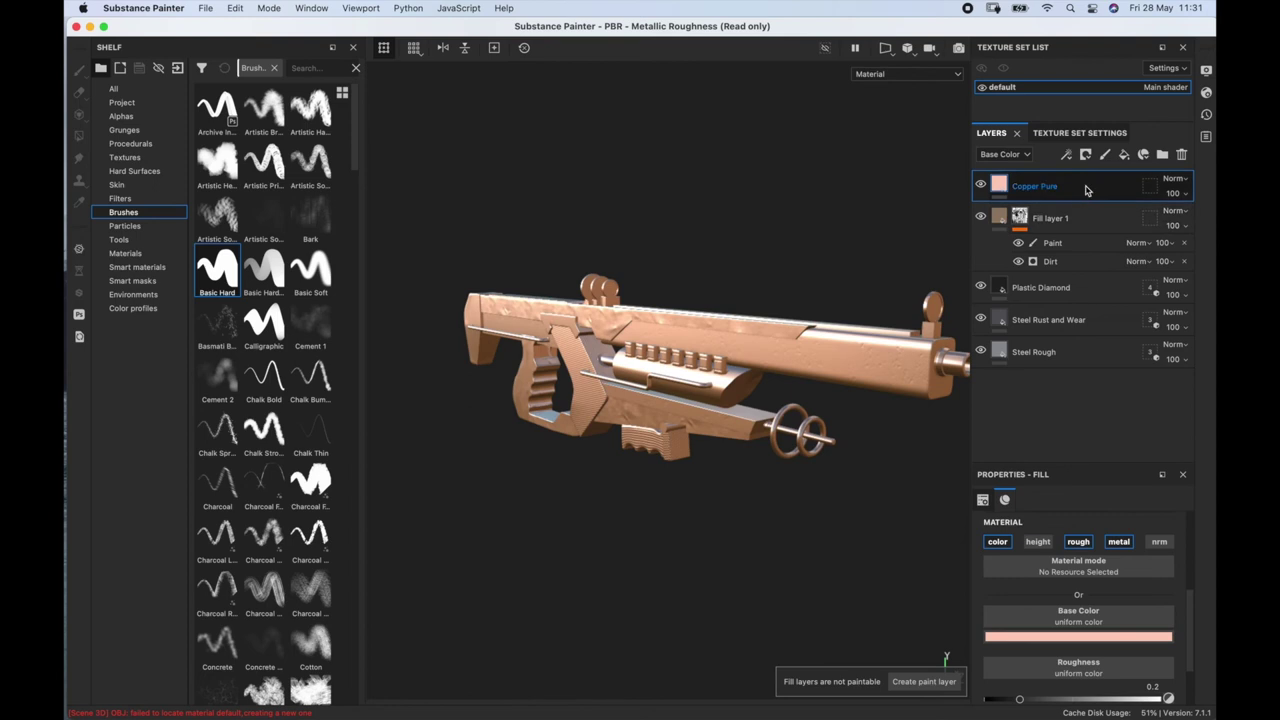
{"action": "left_click_drag", "start_coordinate": [1045, 352], "coordinate": [1052, 362]}
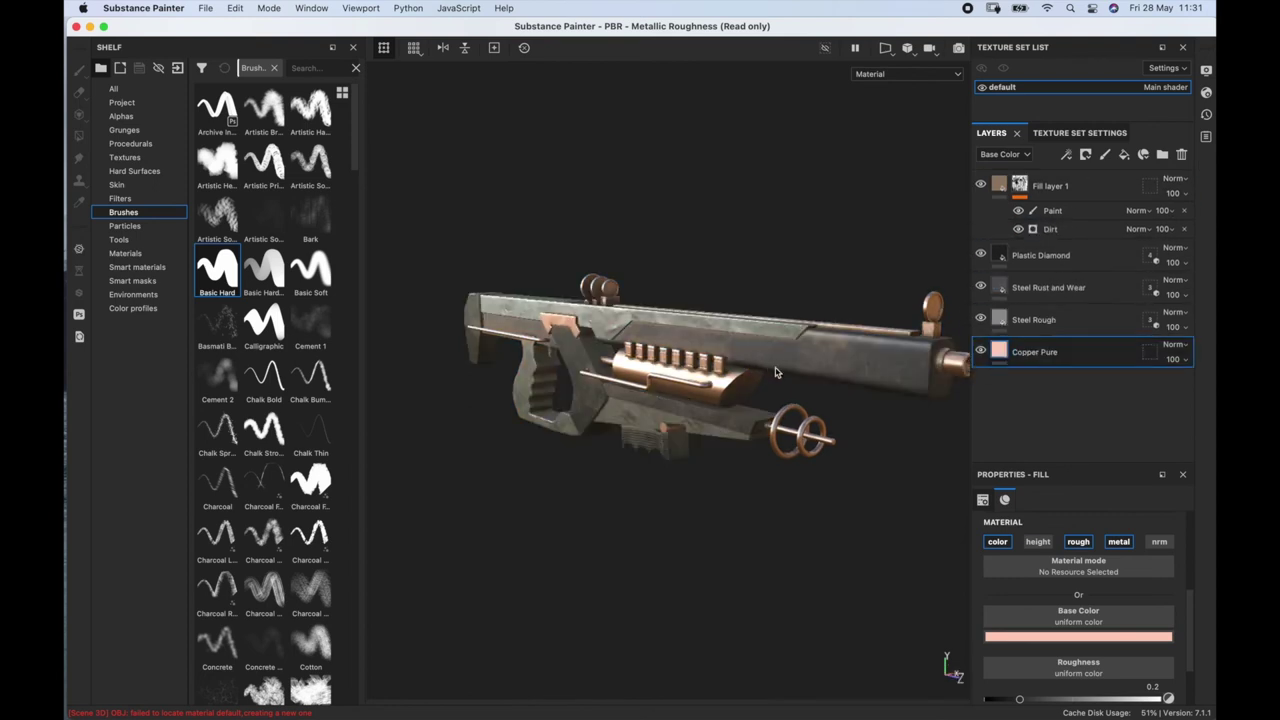
{"action": "scroll", "coordinate": [706, 322], "scroll_direction": "up", "scroll_amount": 5}
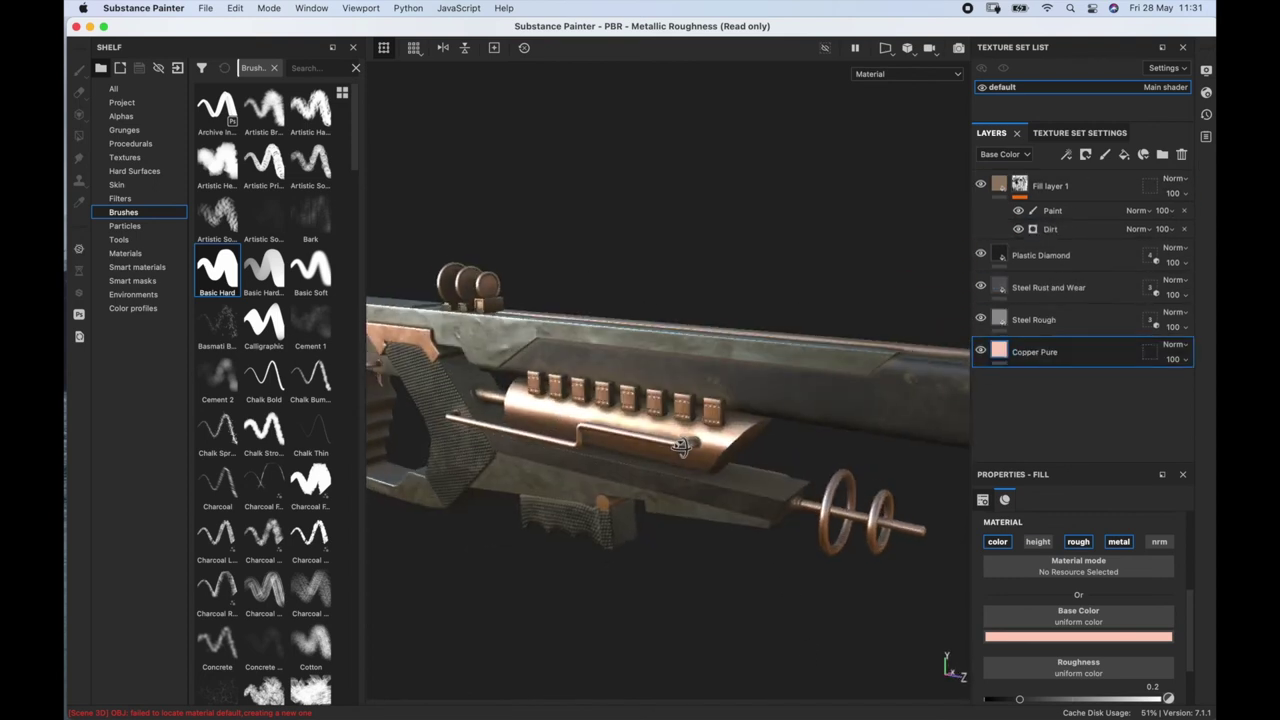